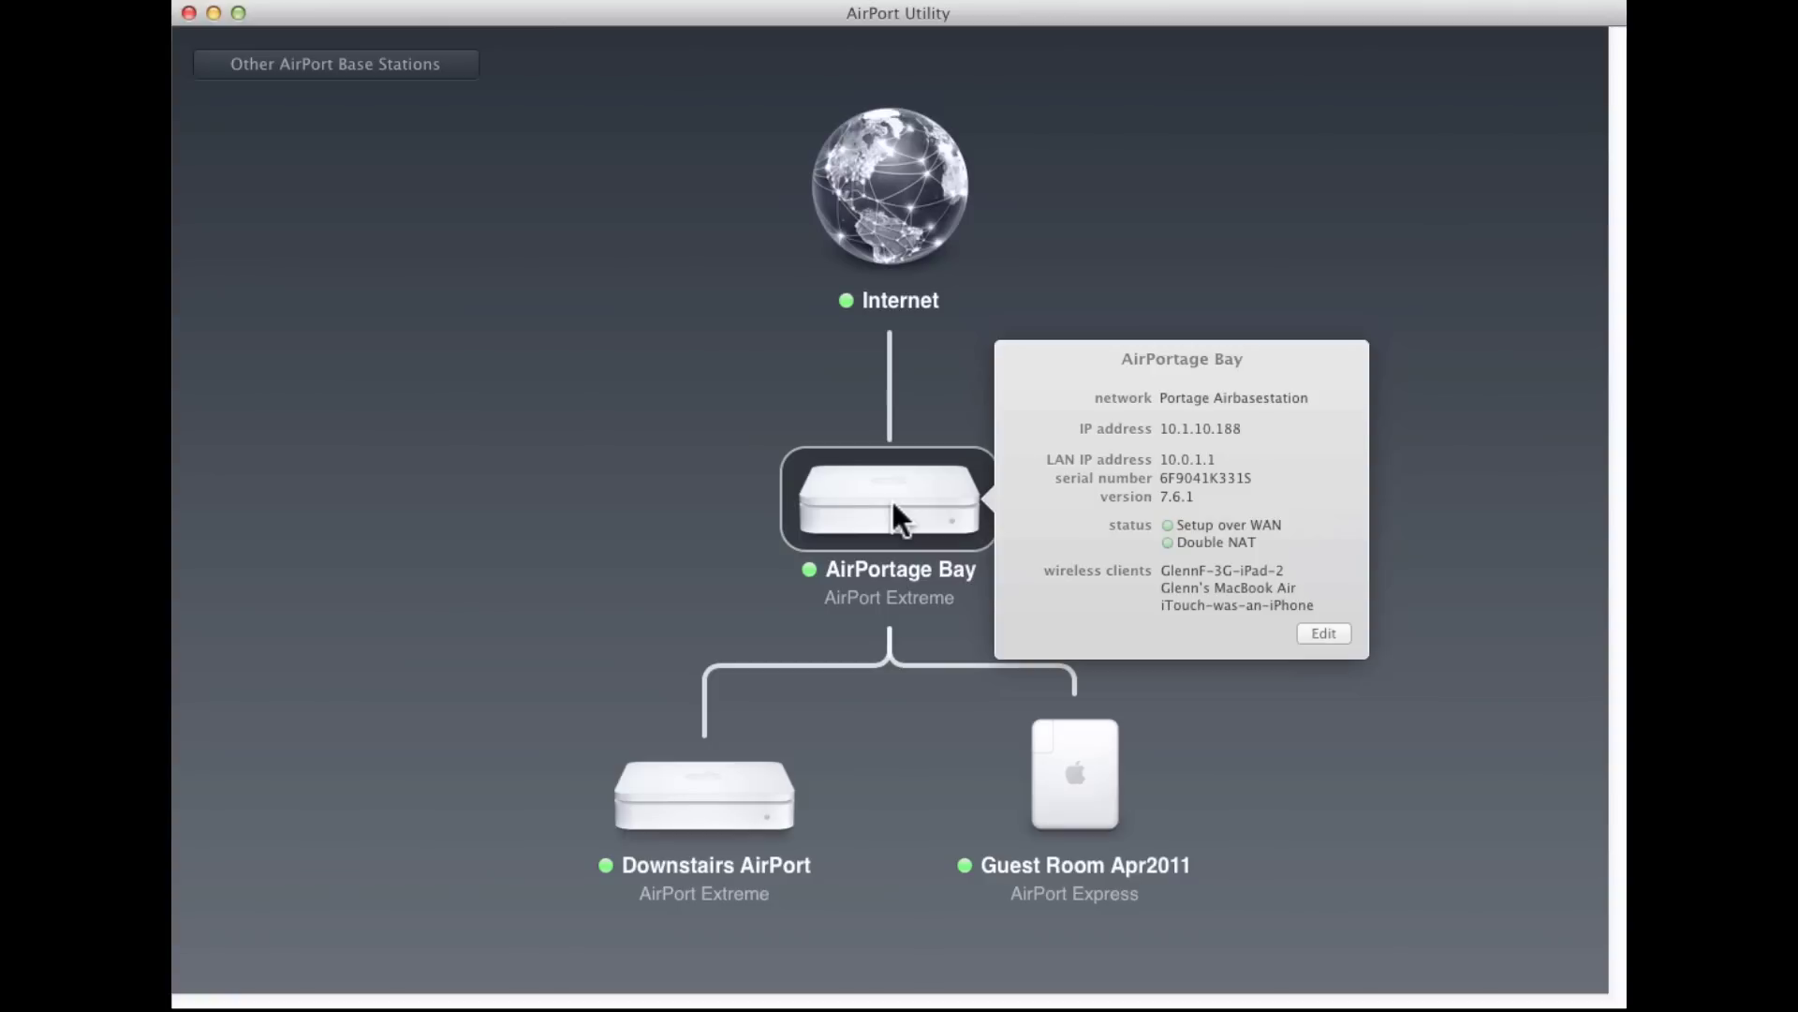
left_click(735, 761)
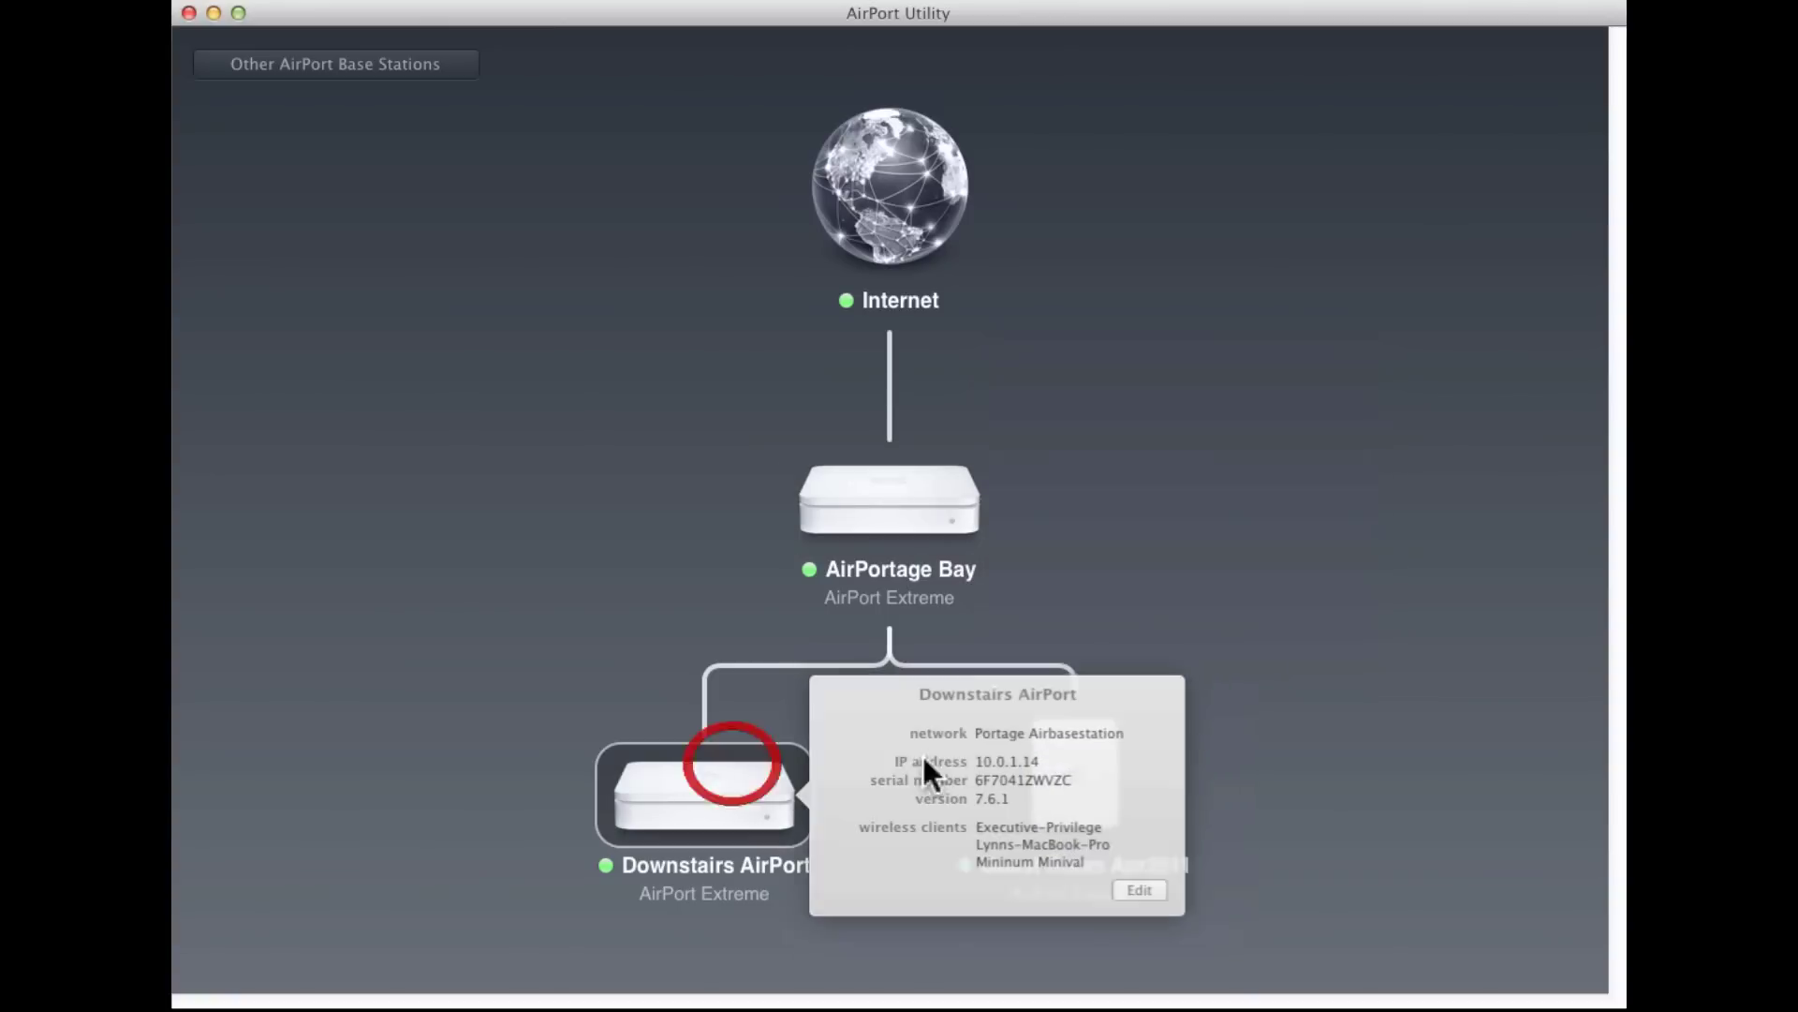
left_click(1387, 740)
left_click(1106, 751)
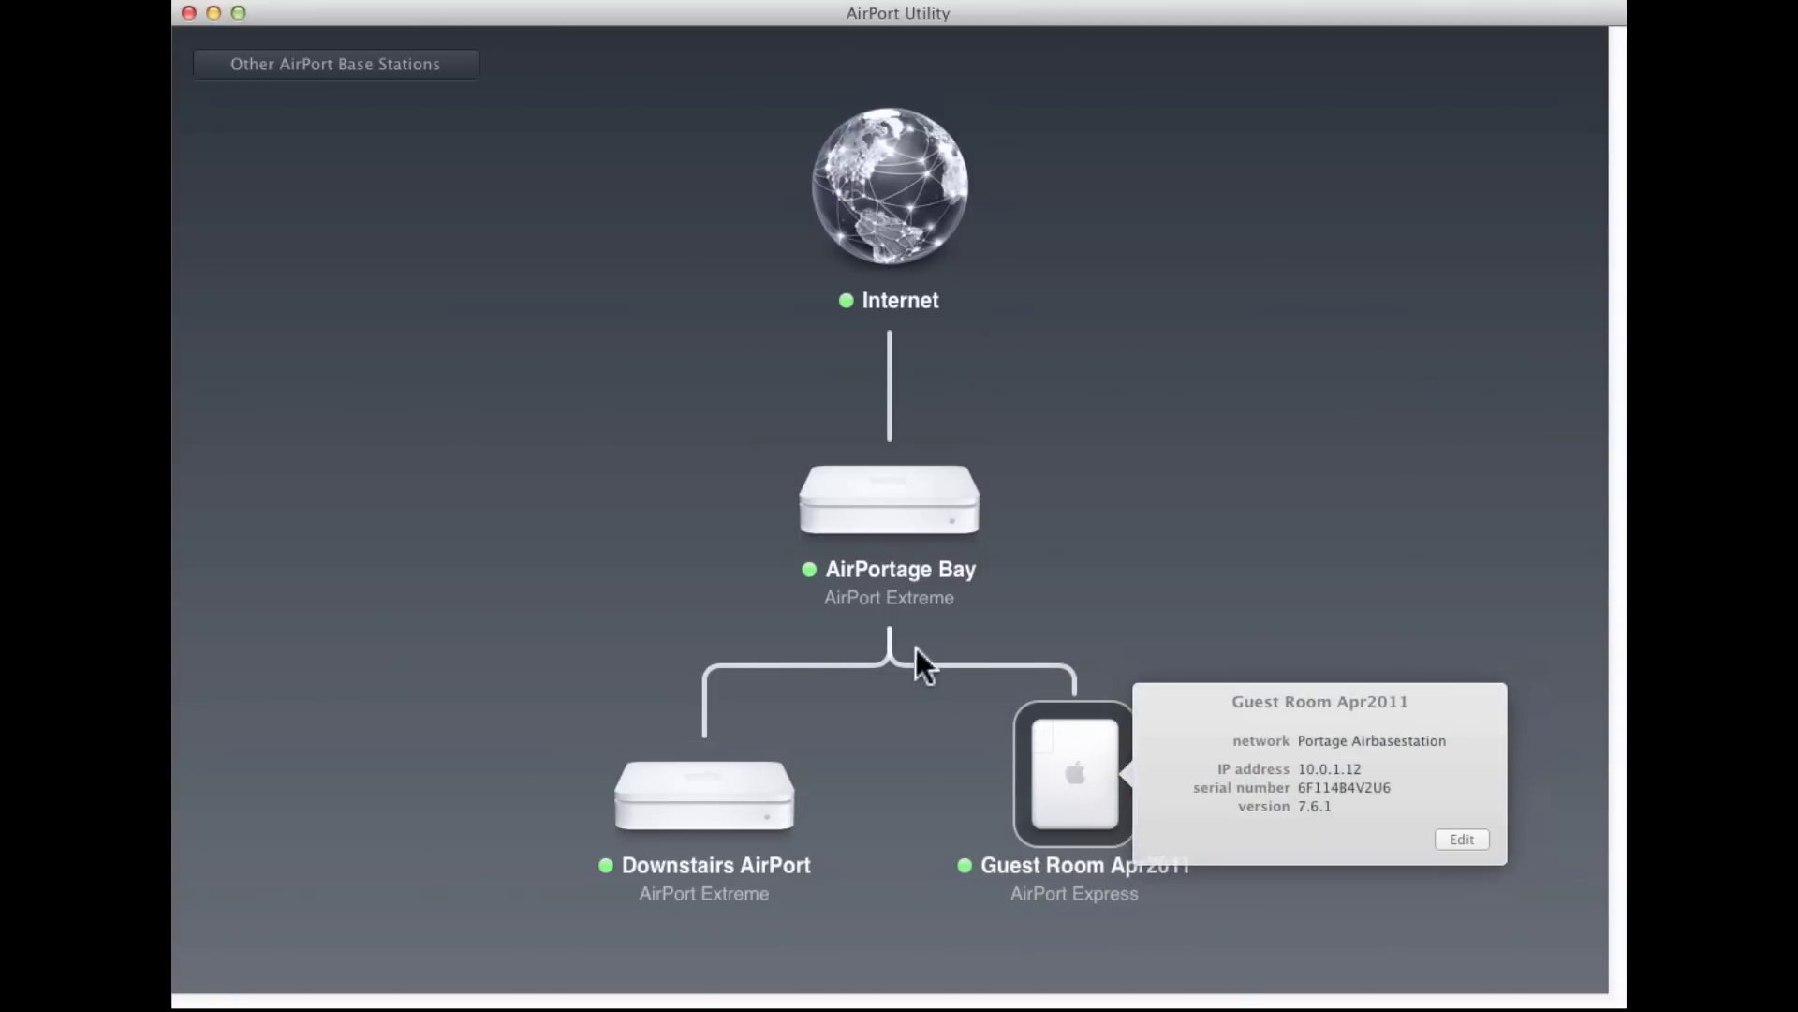
left_click(935, 481)
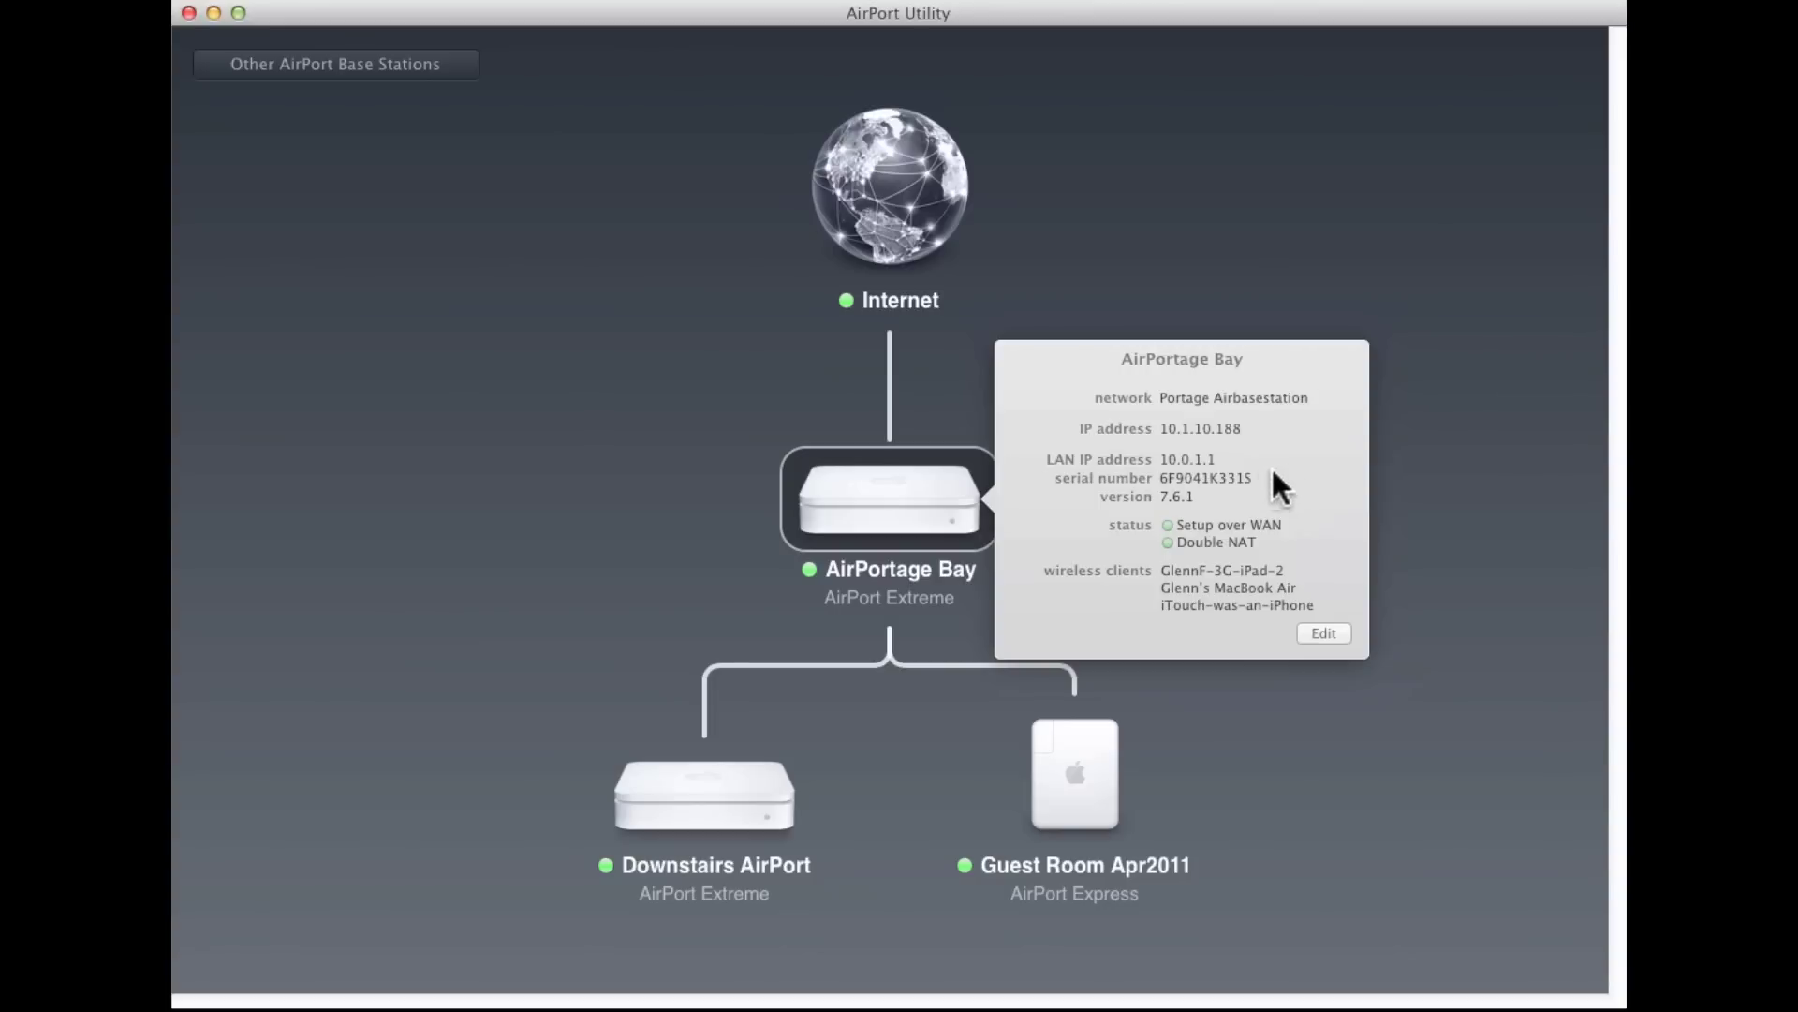
mouse_move(1223, 527)
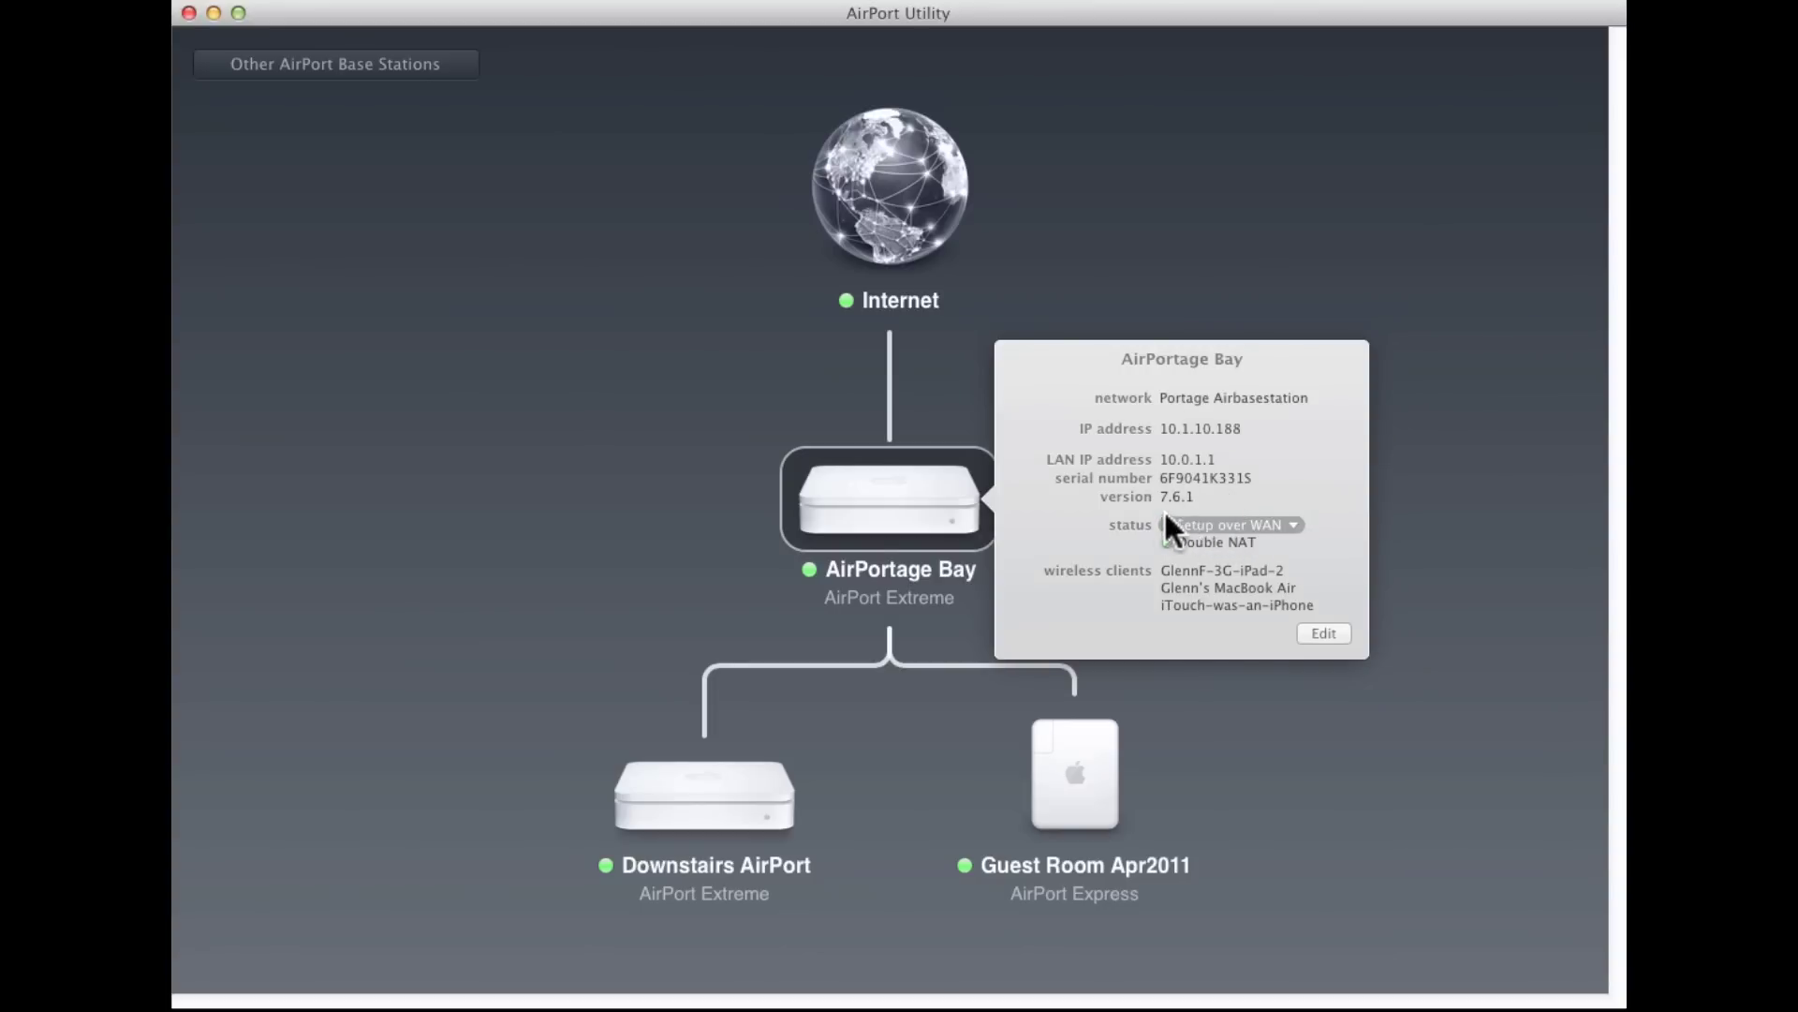
left_click(1294, 523)
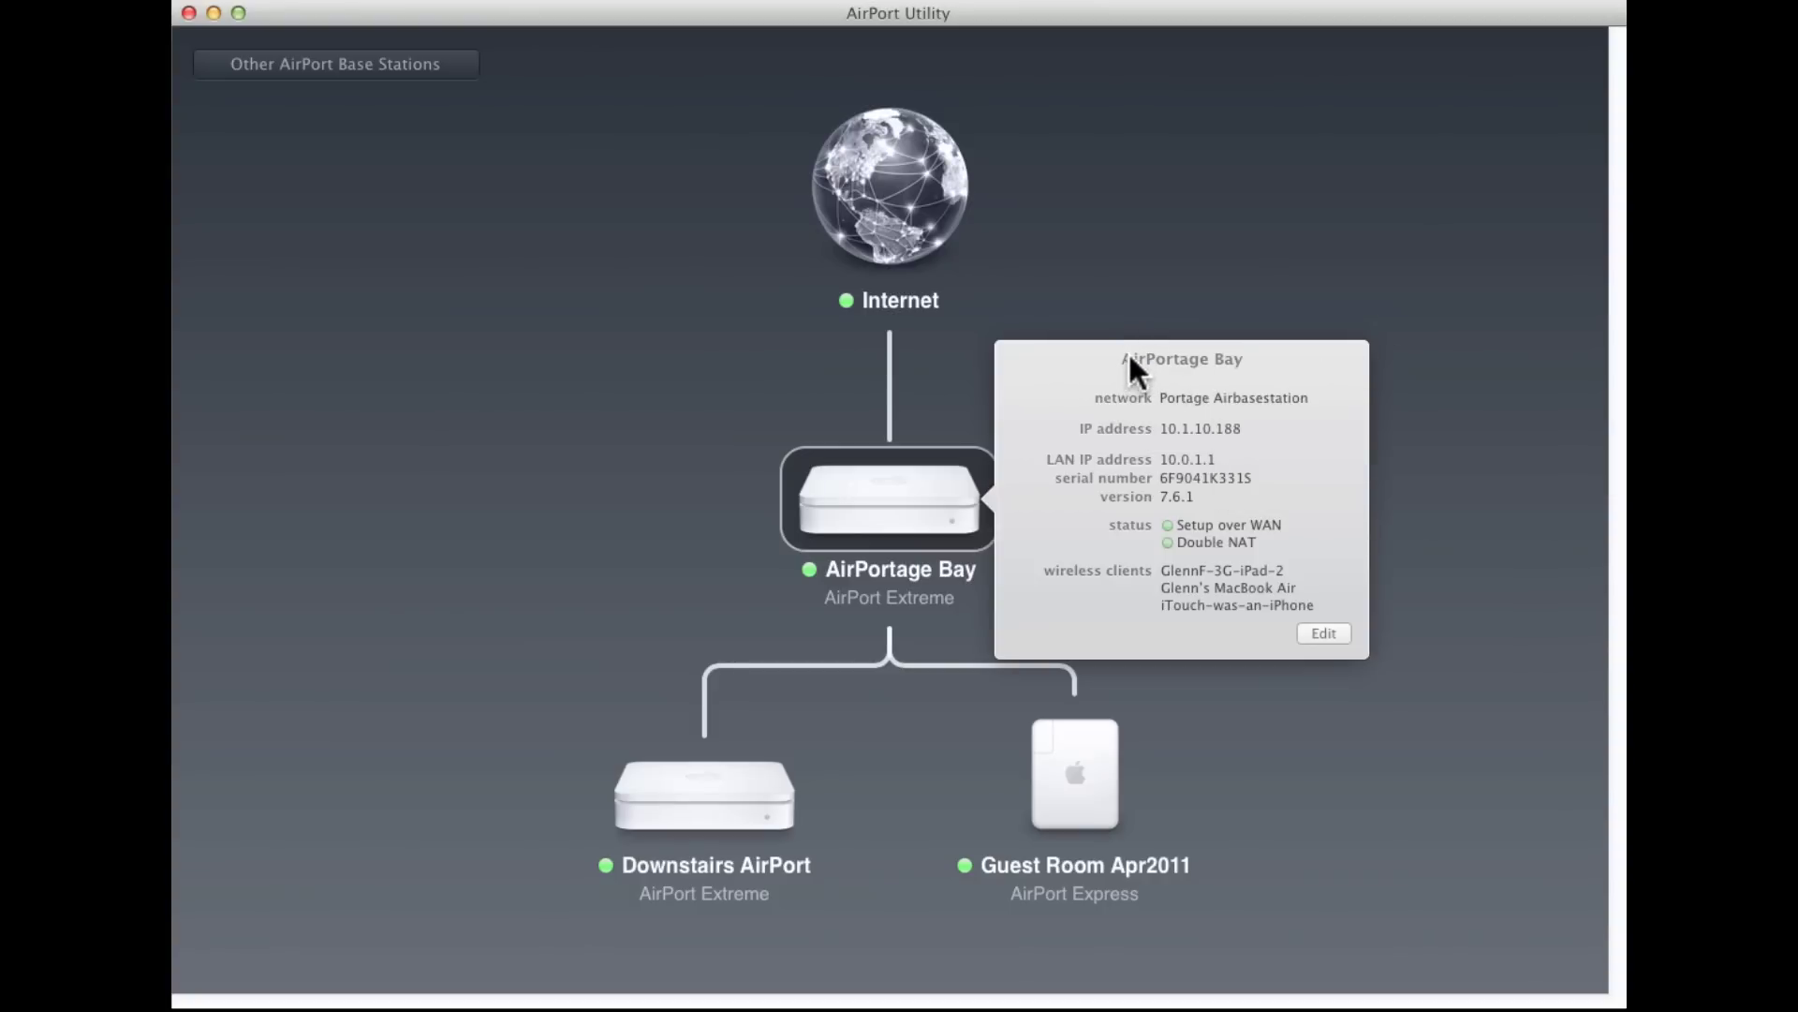
Open AirPortage Bay's settings by choosing Edit… on the Setup over WAN warning
mouse_move(1130, 360)
left_click(1288, 525)
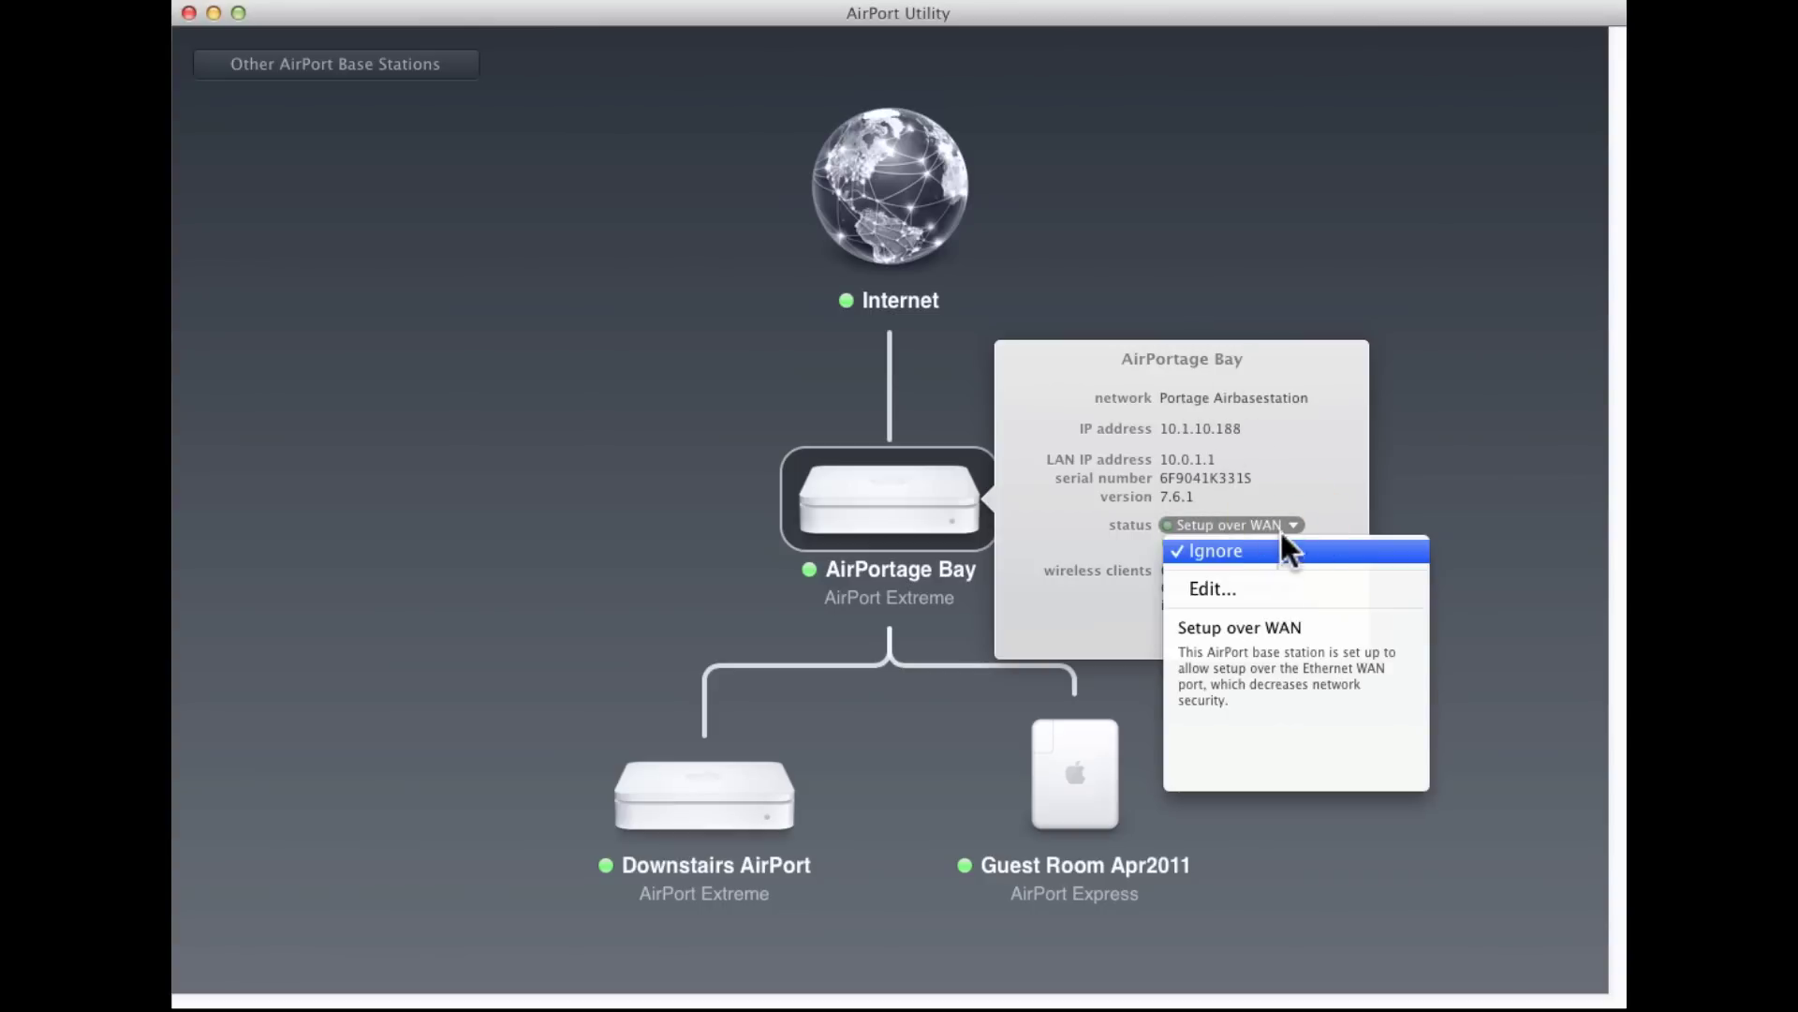
left_click(1259, 583)
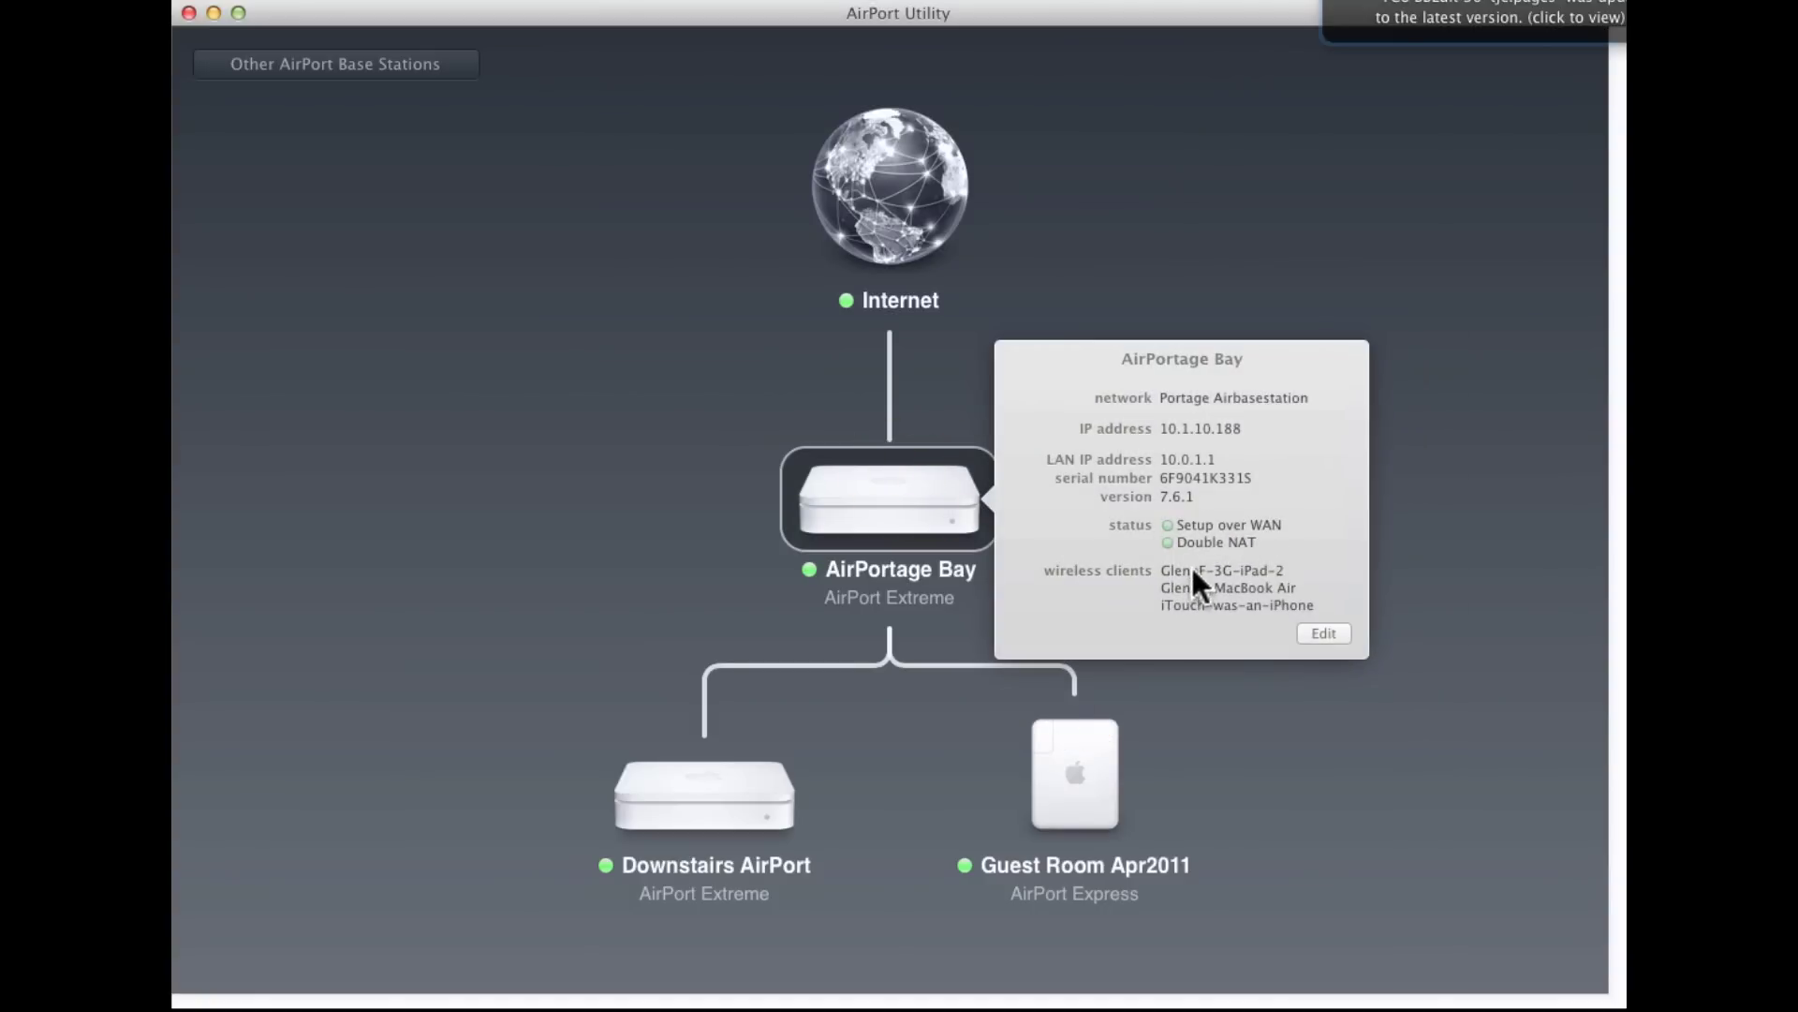
mouse_move(1194, 573)
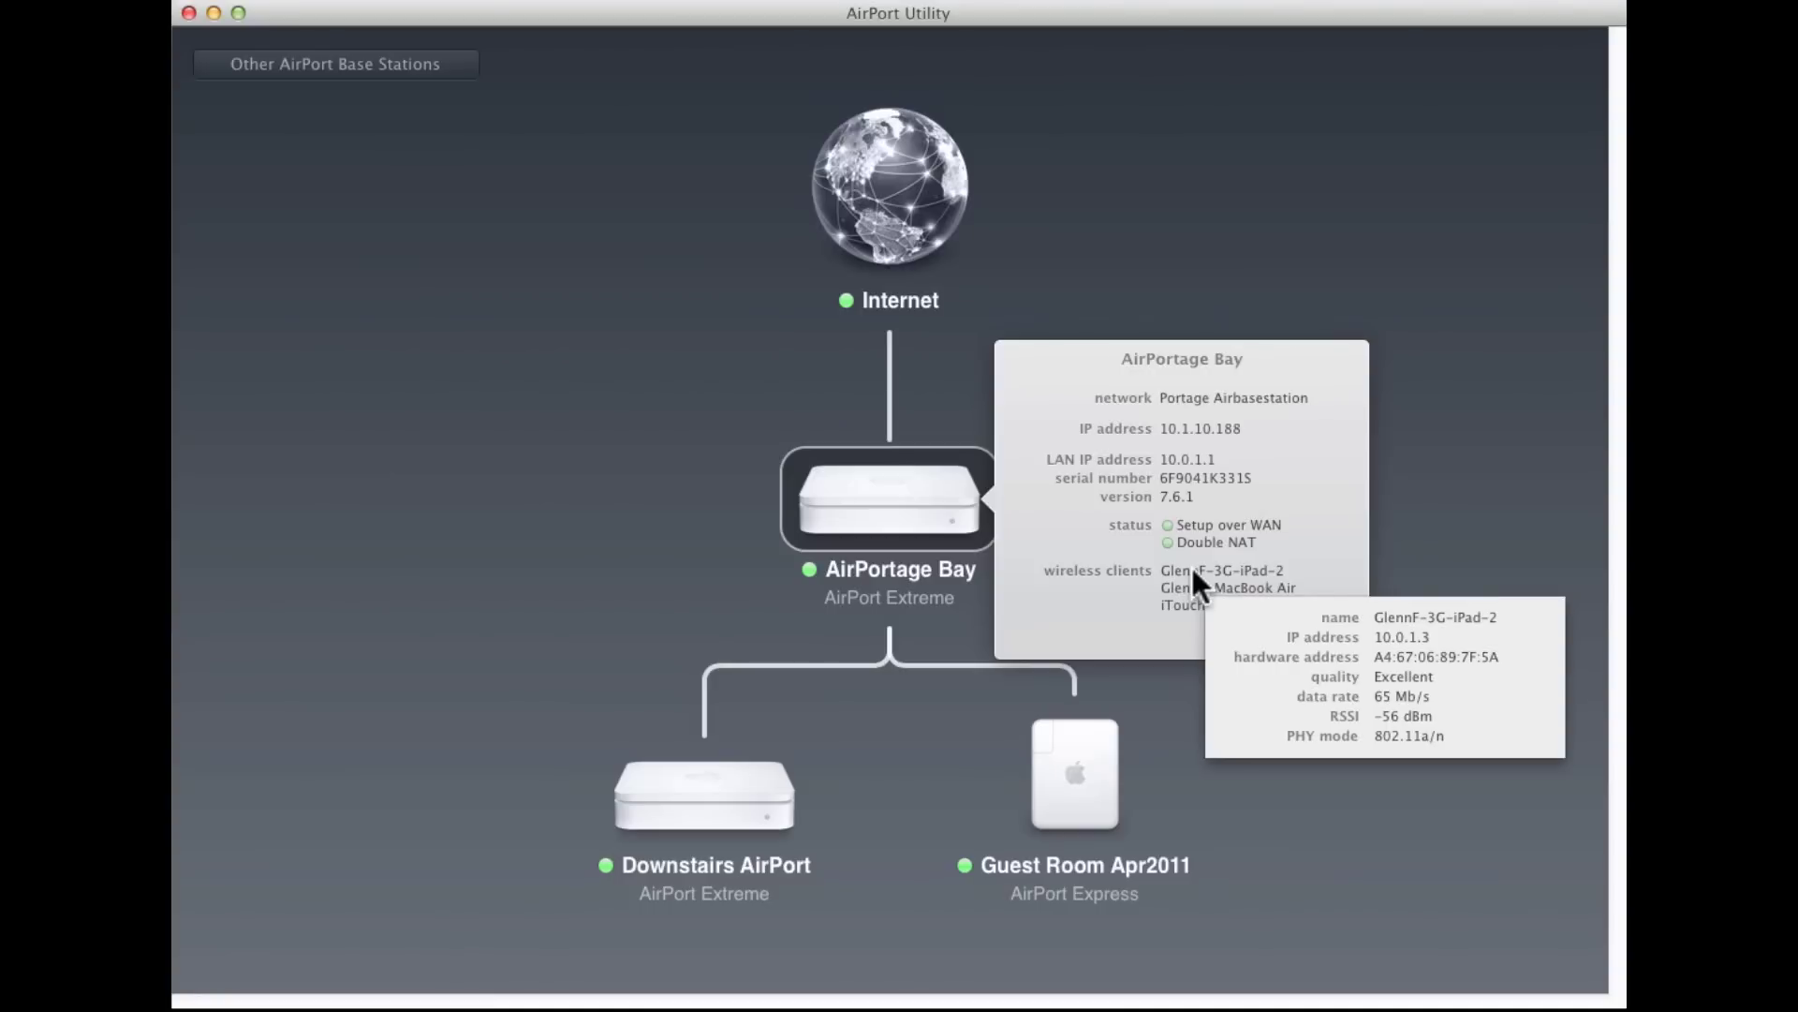
mouse_move(1283, 604)
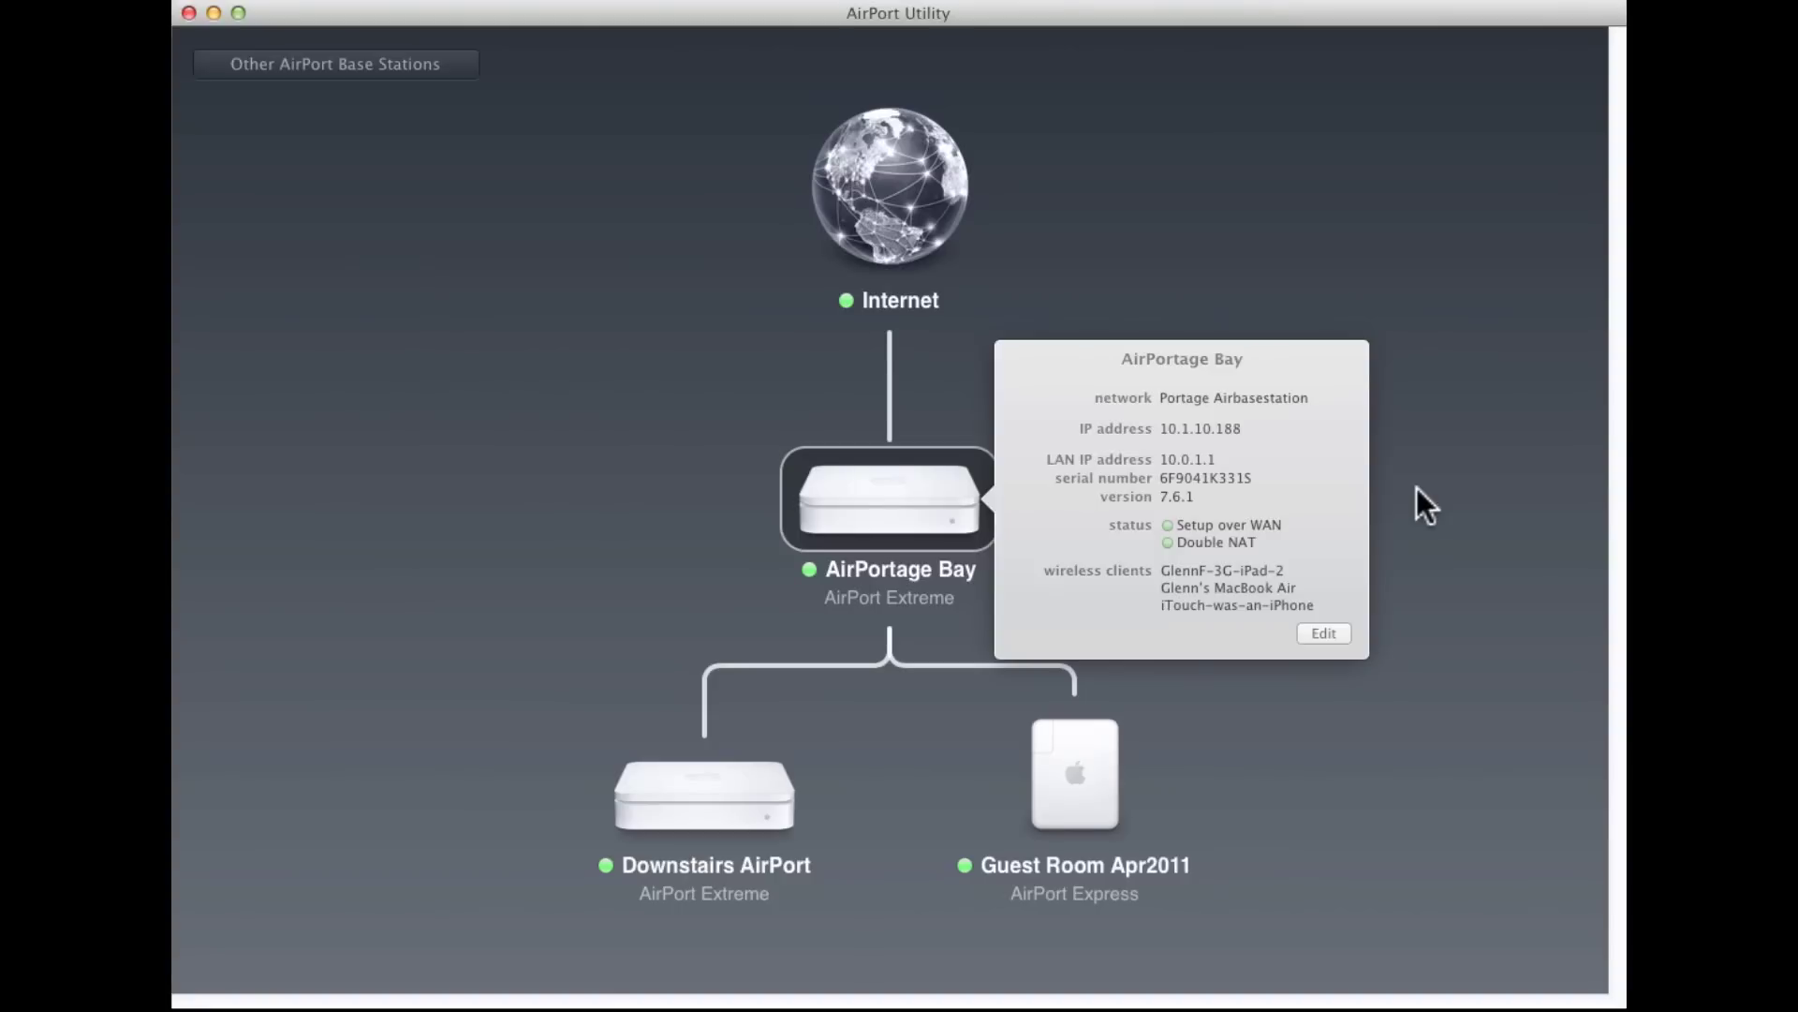
key("alt")
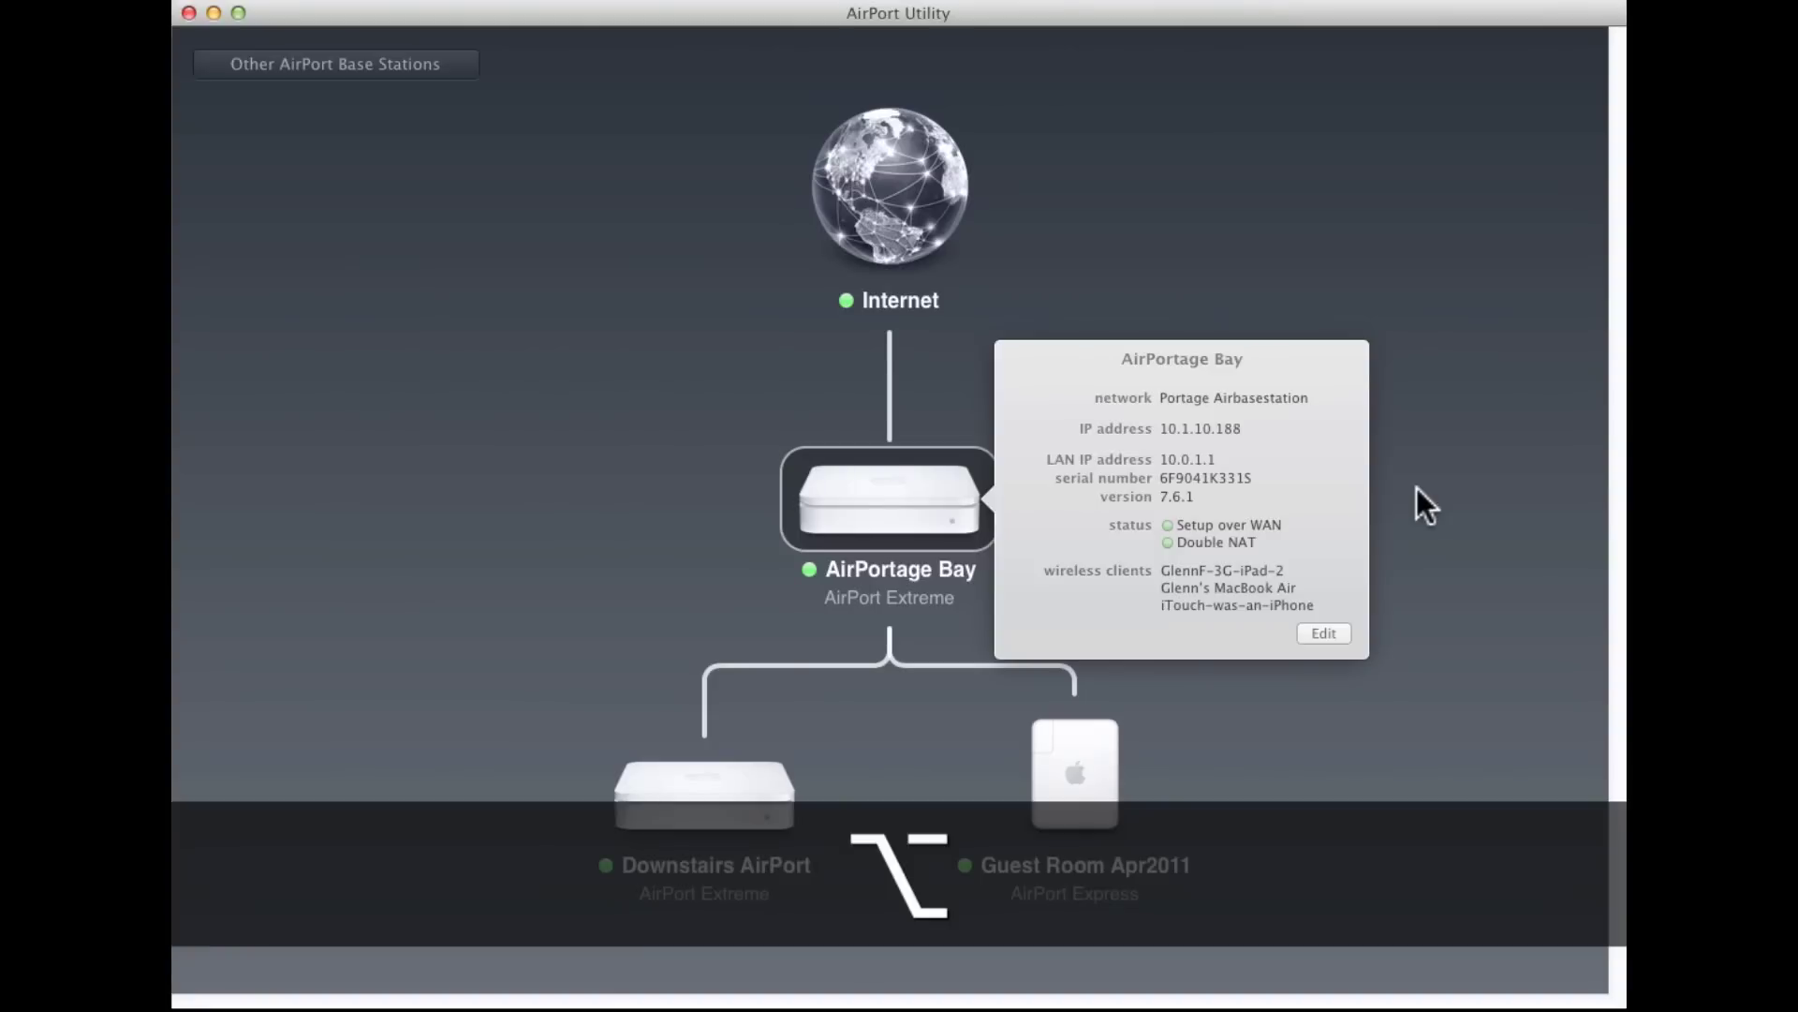
left_click(1200, 494, "alt")
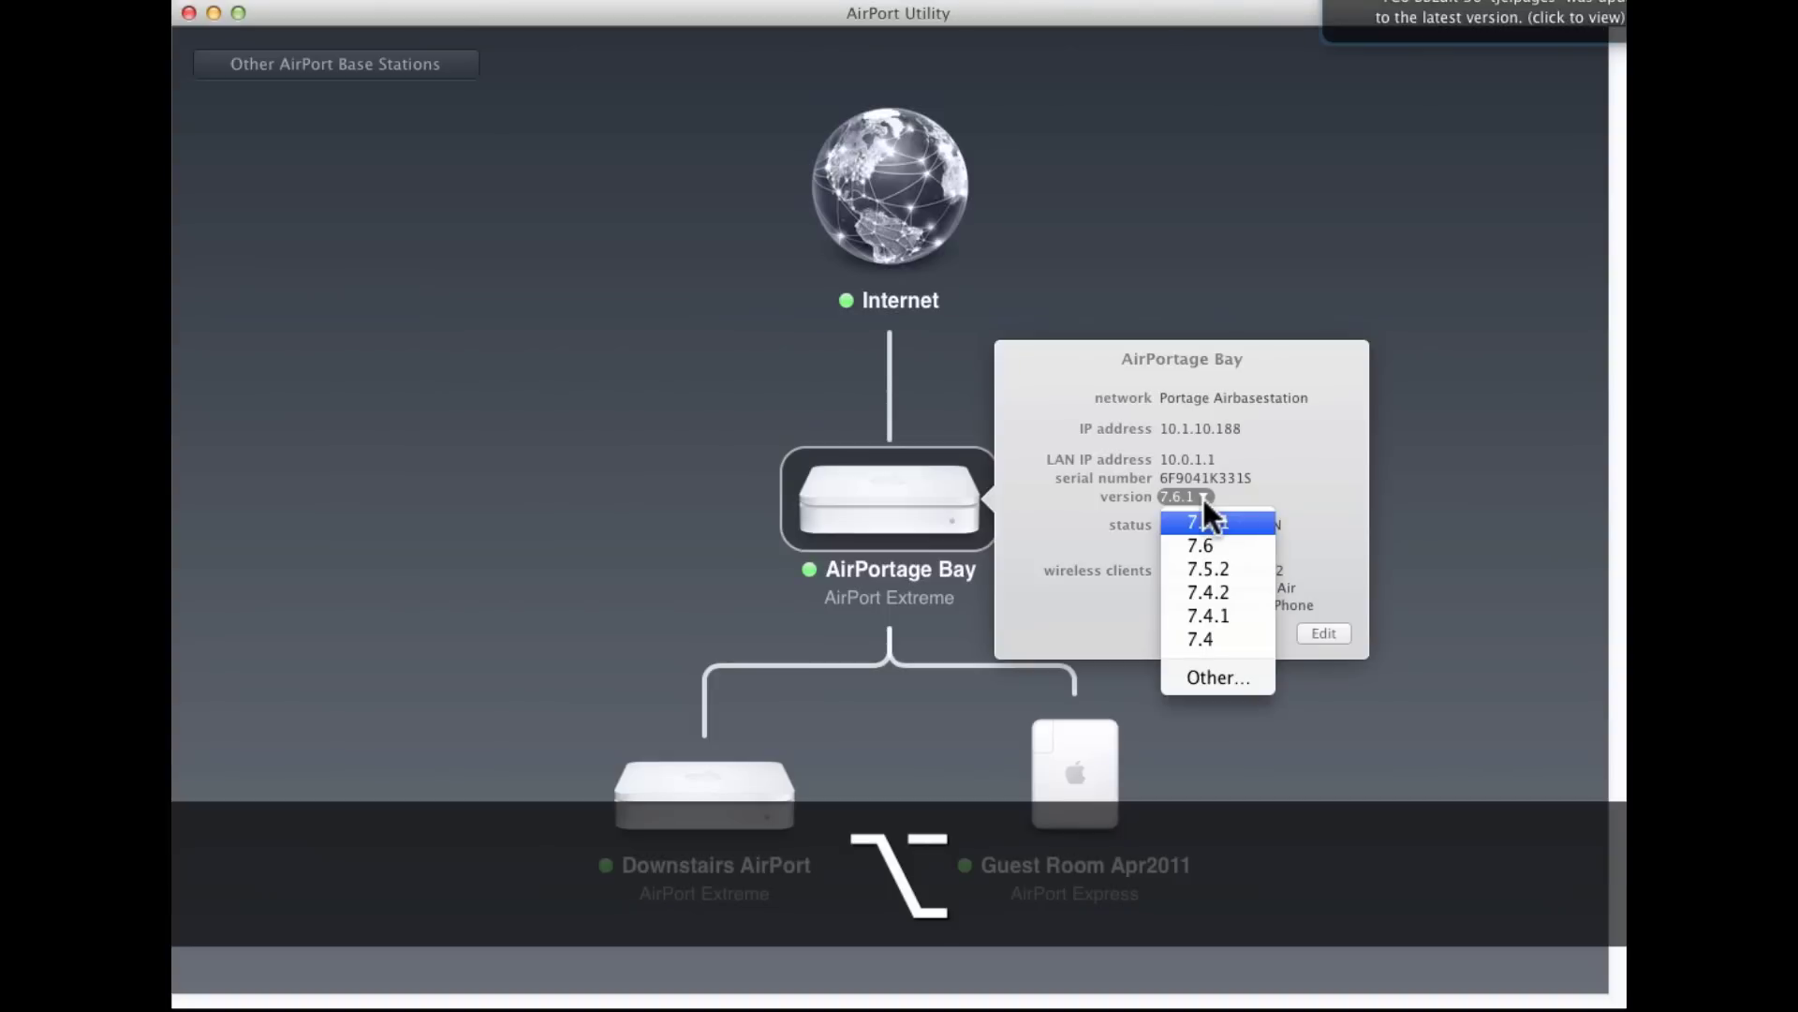
left_click(1210, 520)
left_click(1201, 495, "alt")
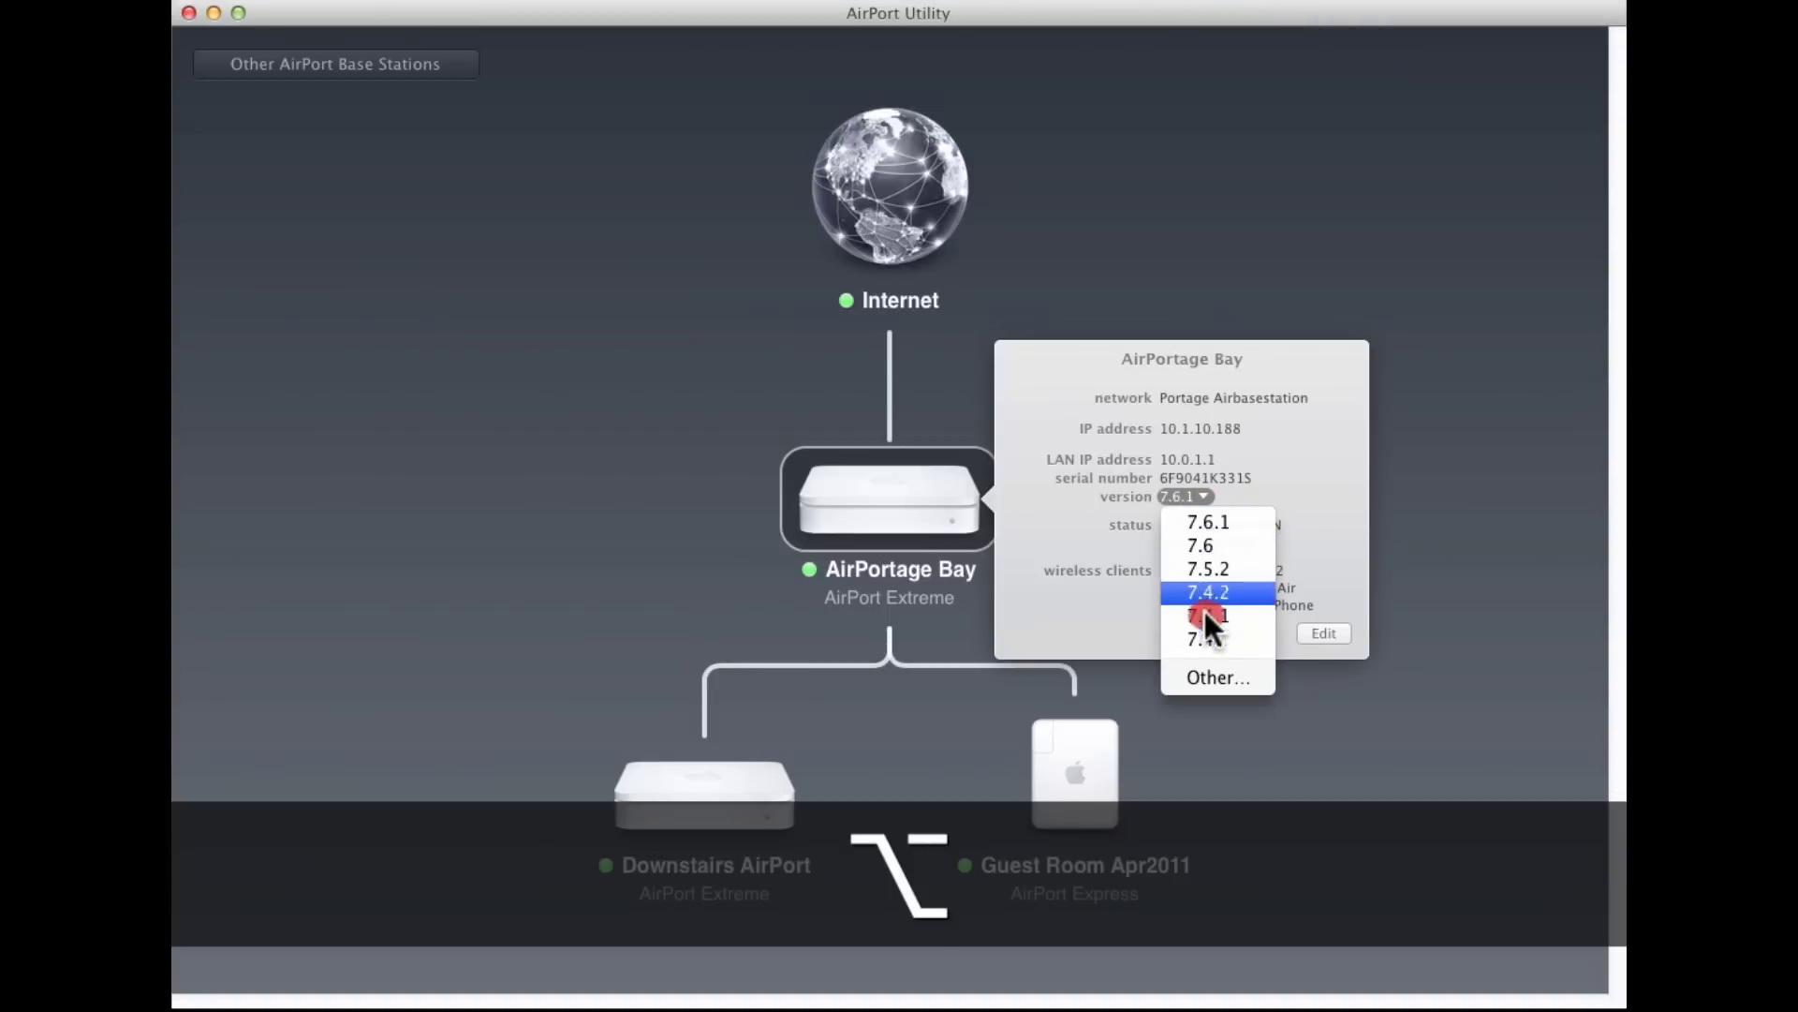
left_click(1319, 456)
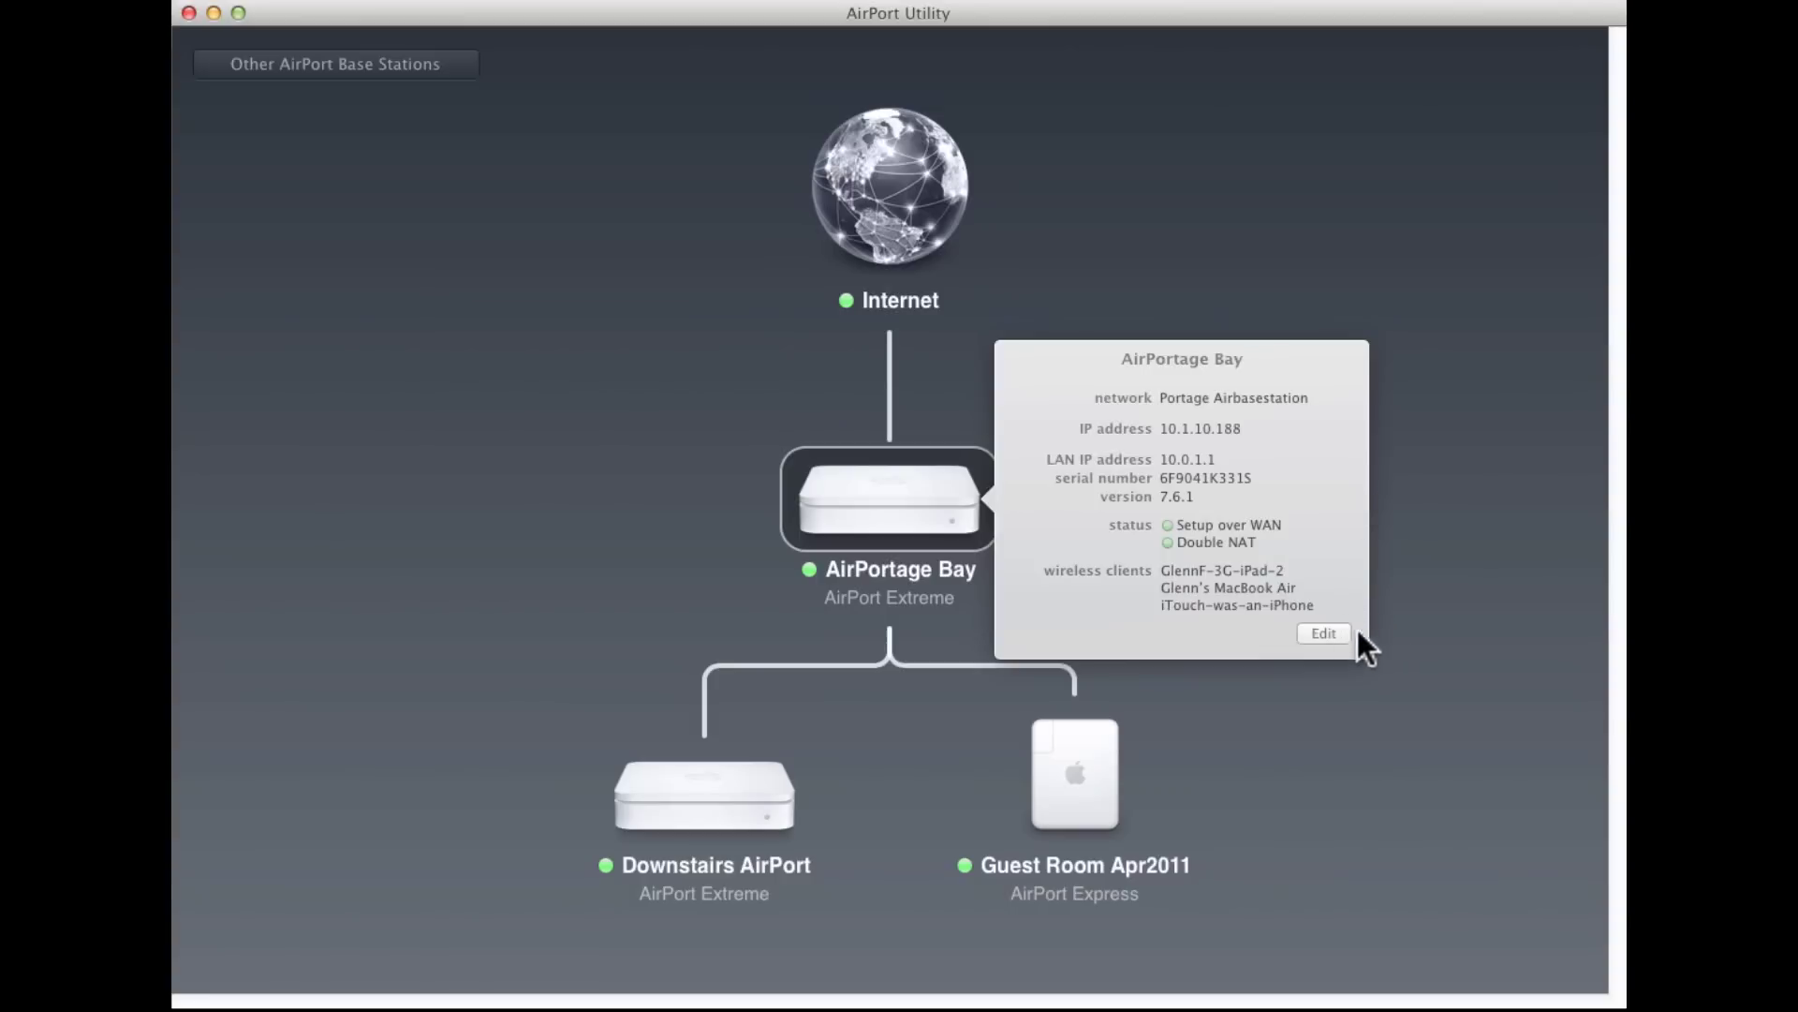
left_click(1122, 745)
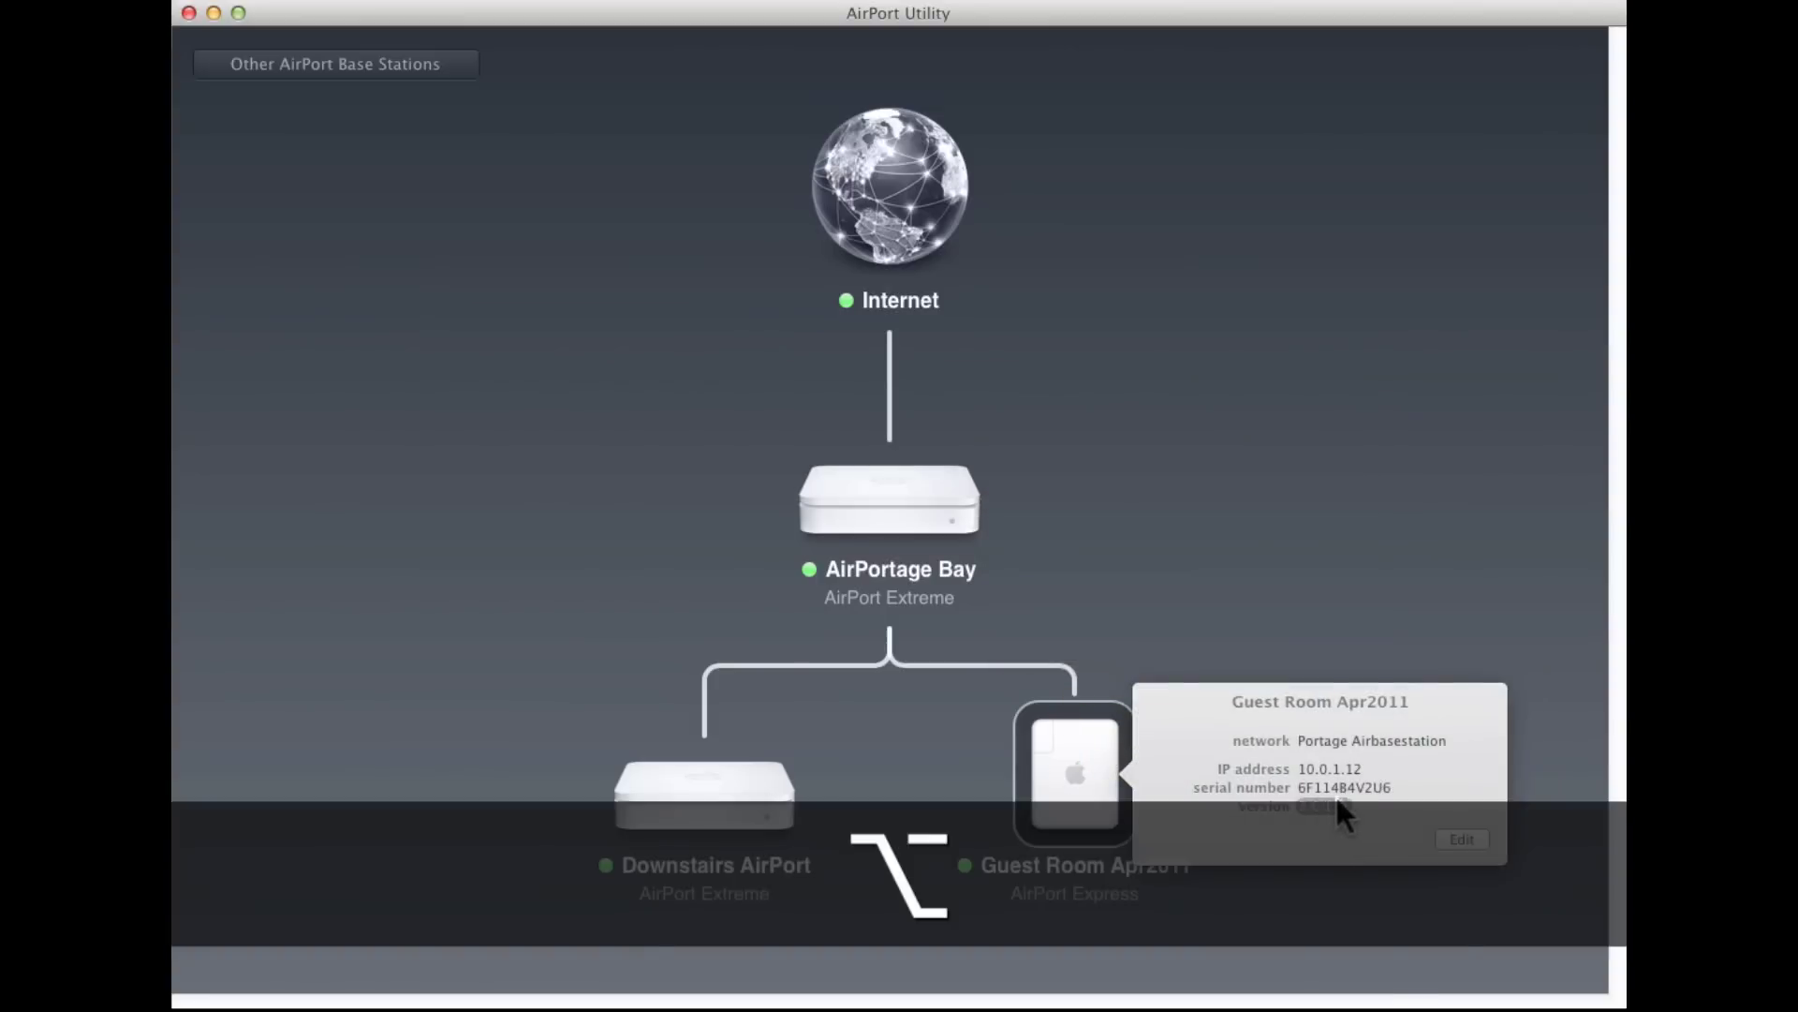
left_click(1341, 802, "alt")
left_click(1235, 856)
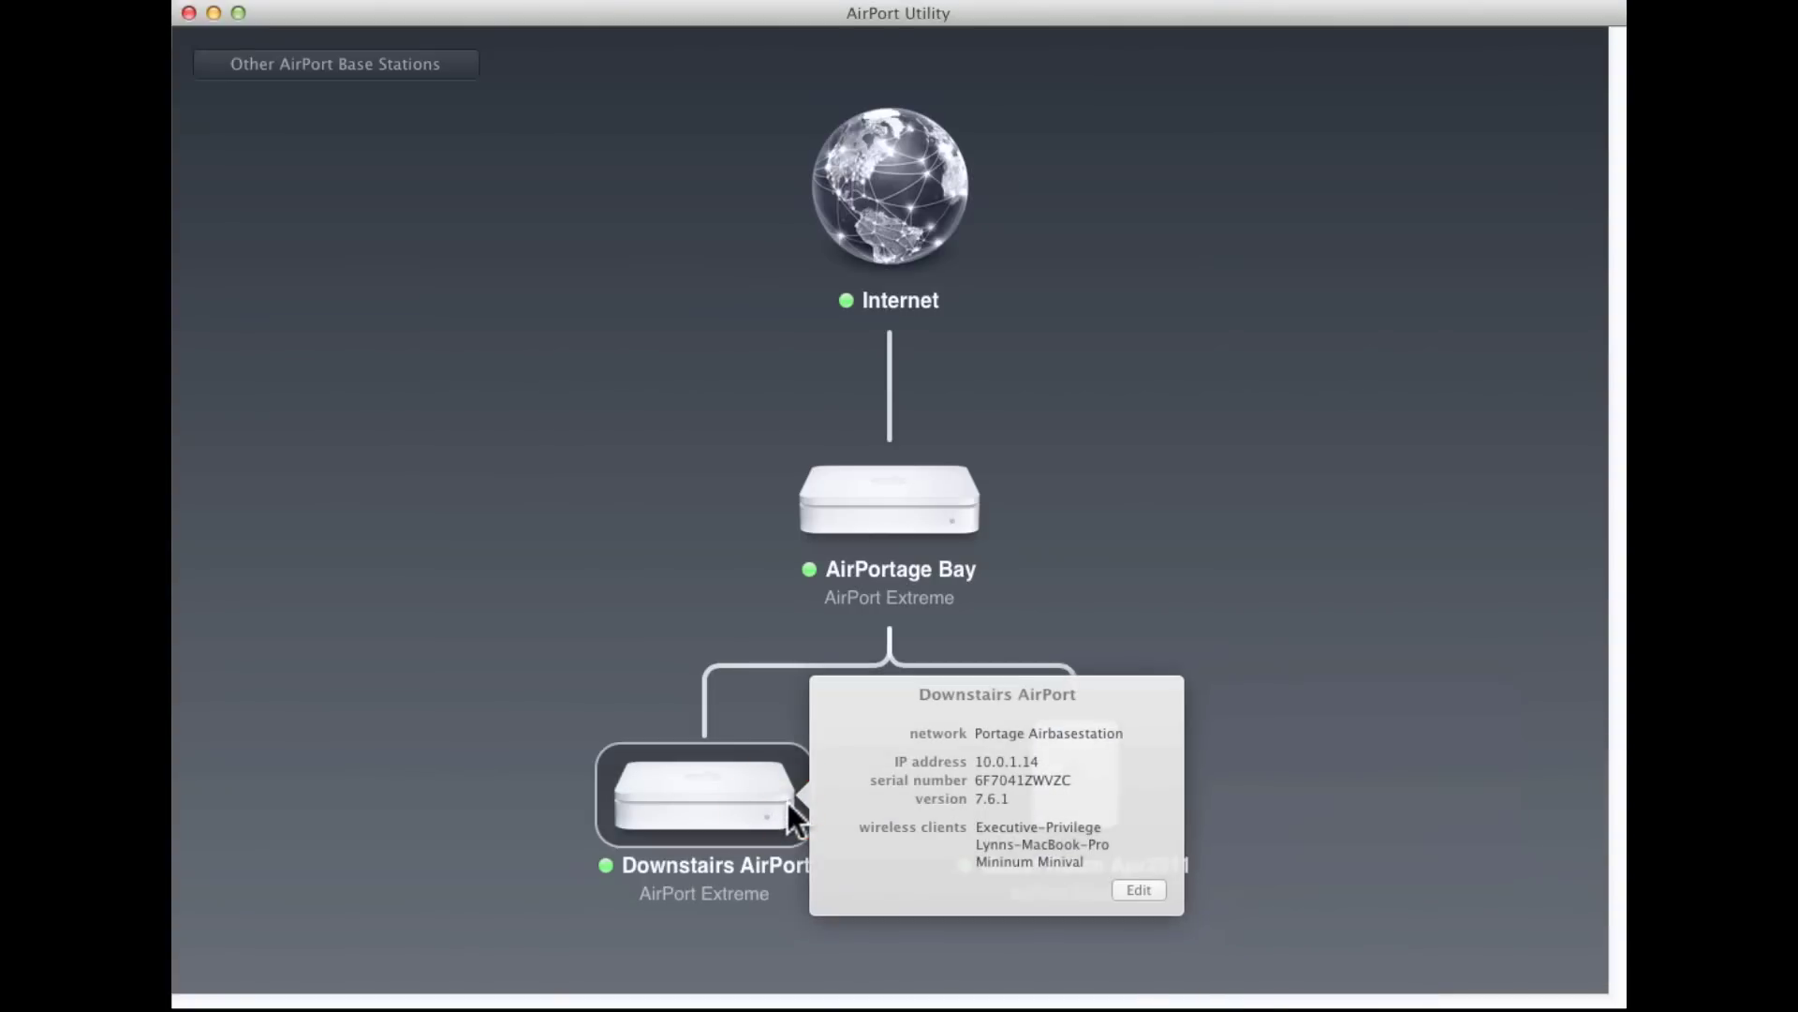
mouse_move(991, 839)
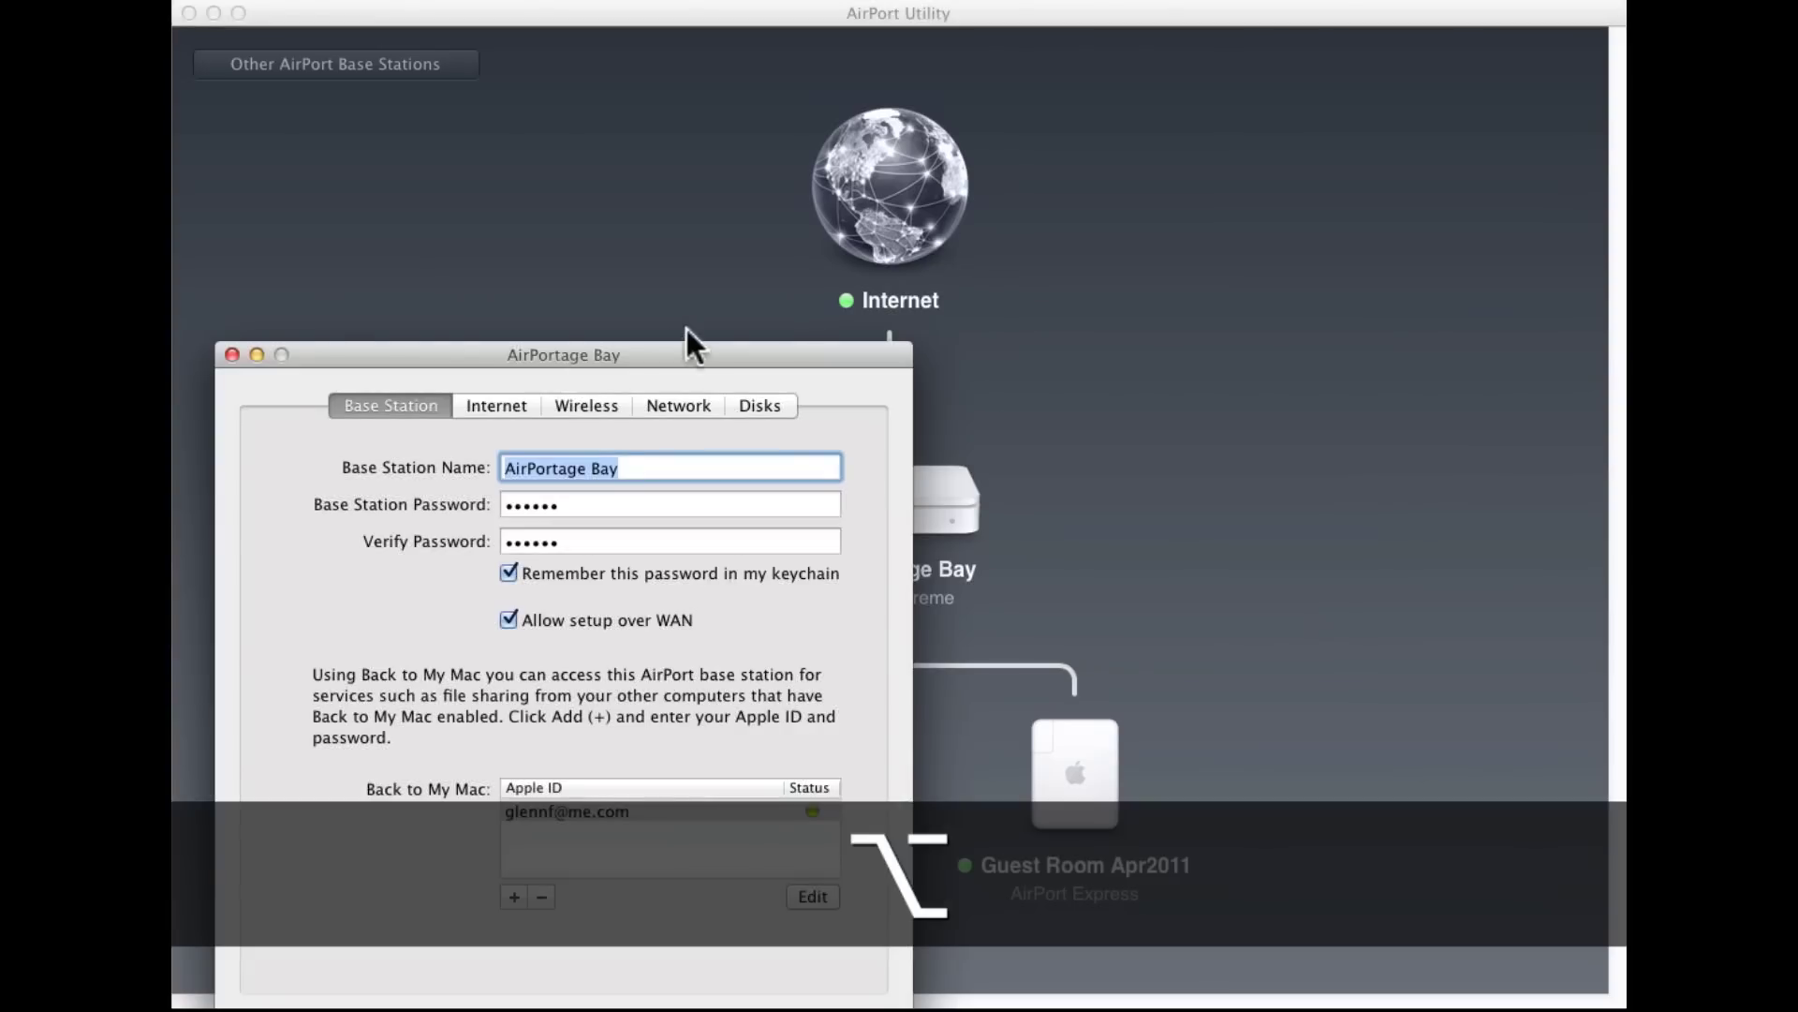
Move the settings window into place and select the existing Back to My Mac account
left_click_drag(673, 351, 929, 108)
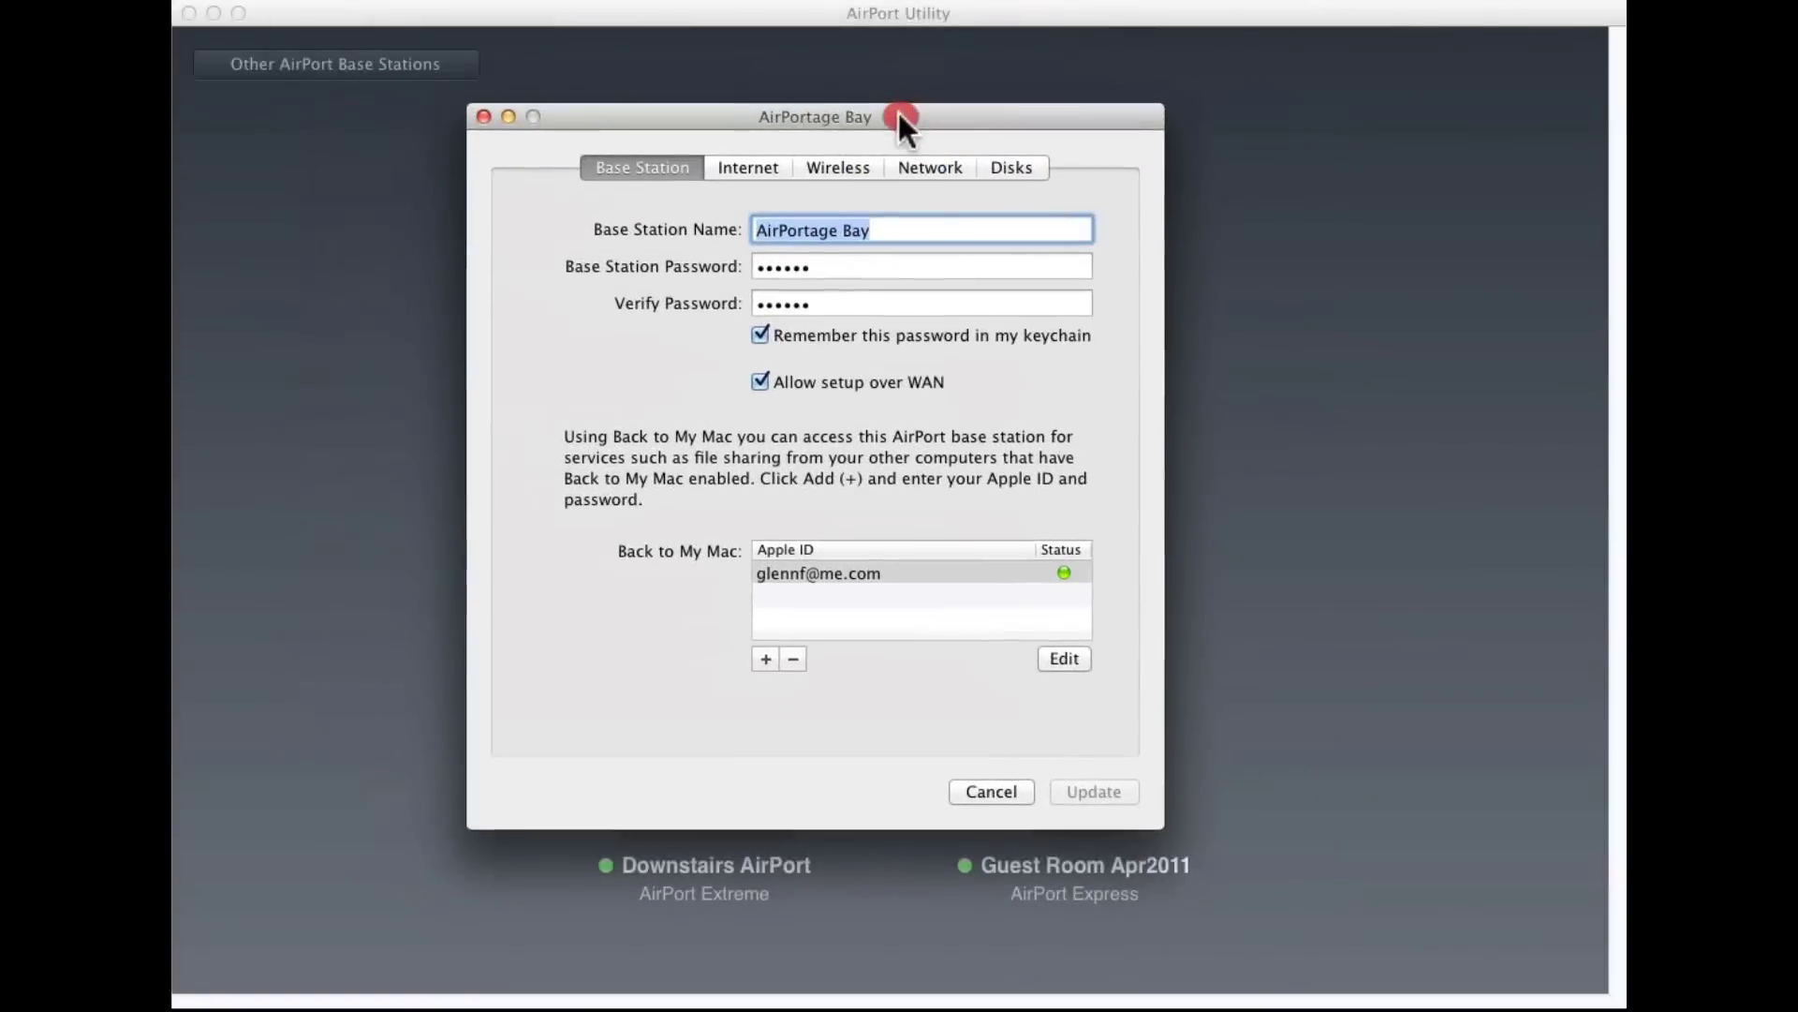
left_click_drag(897, 110, 886, 117)
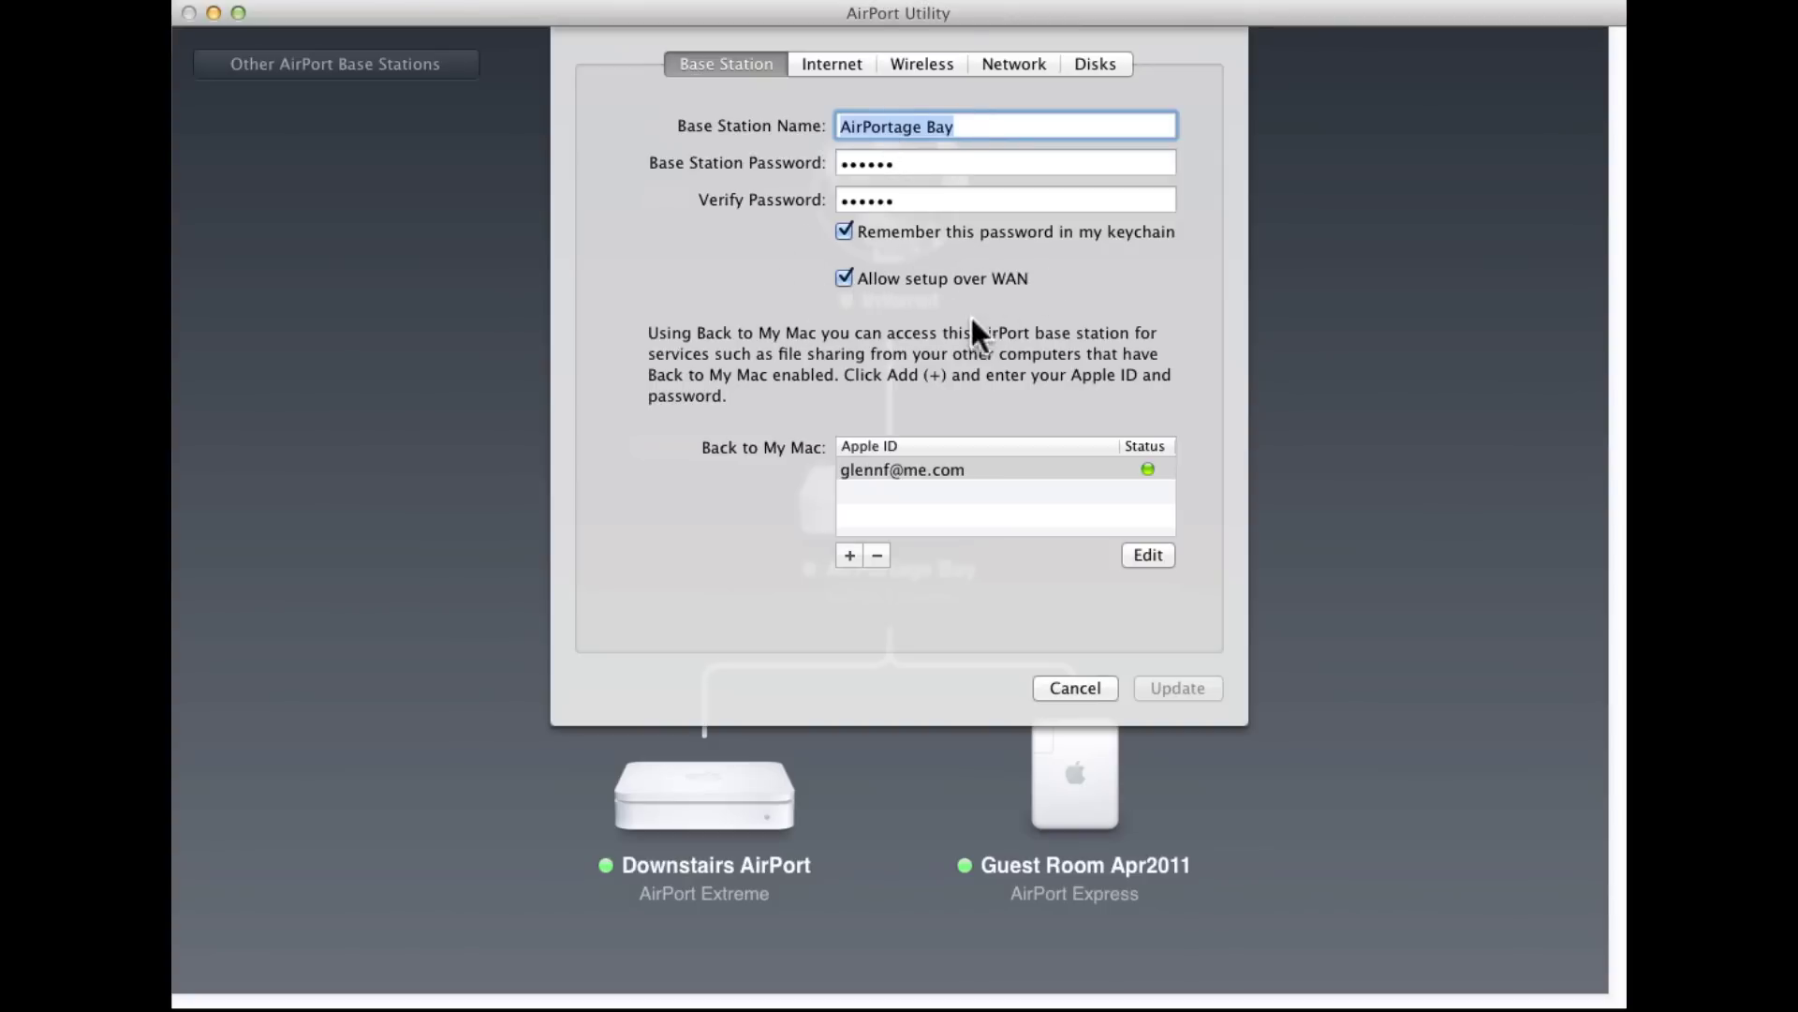
left_click(890, 463)
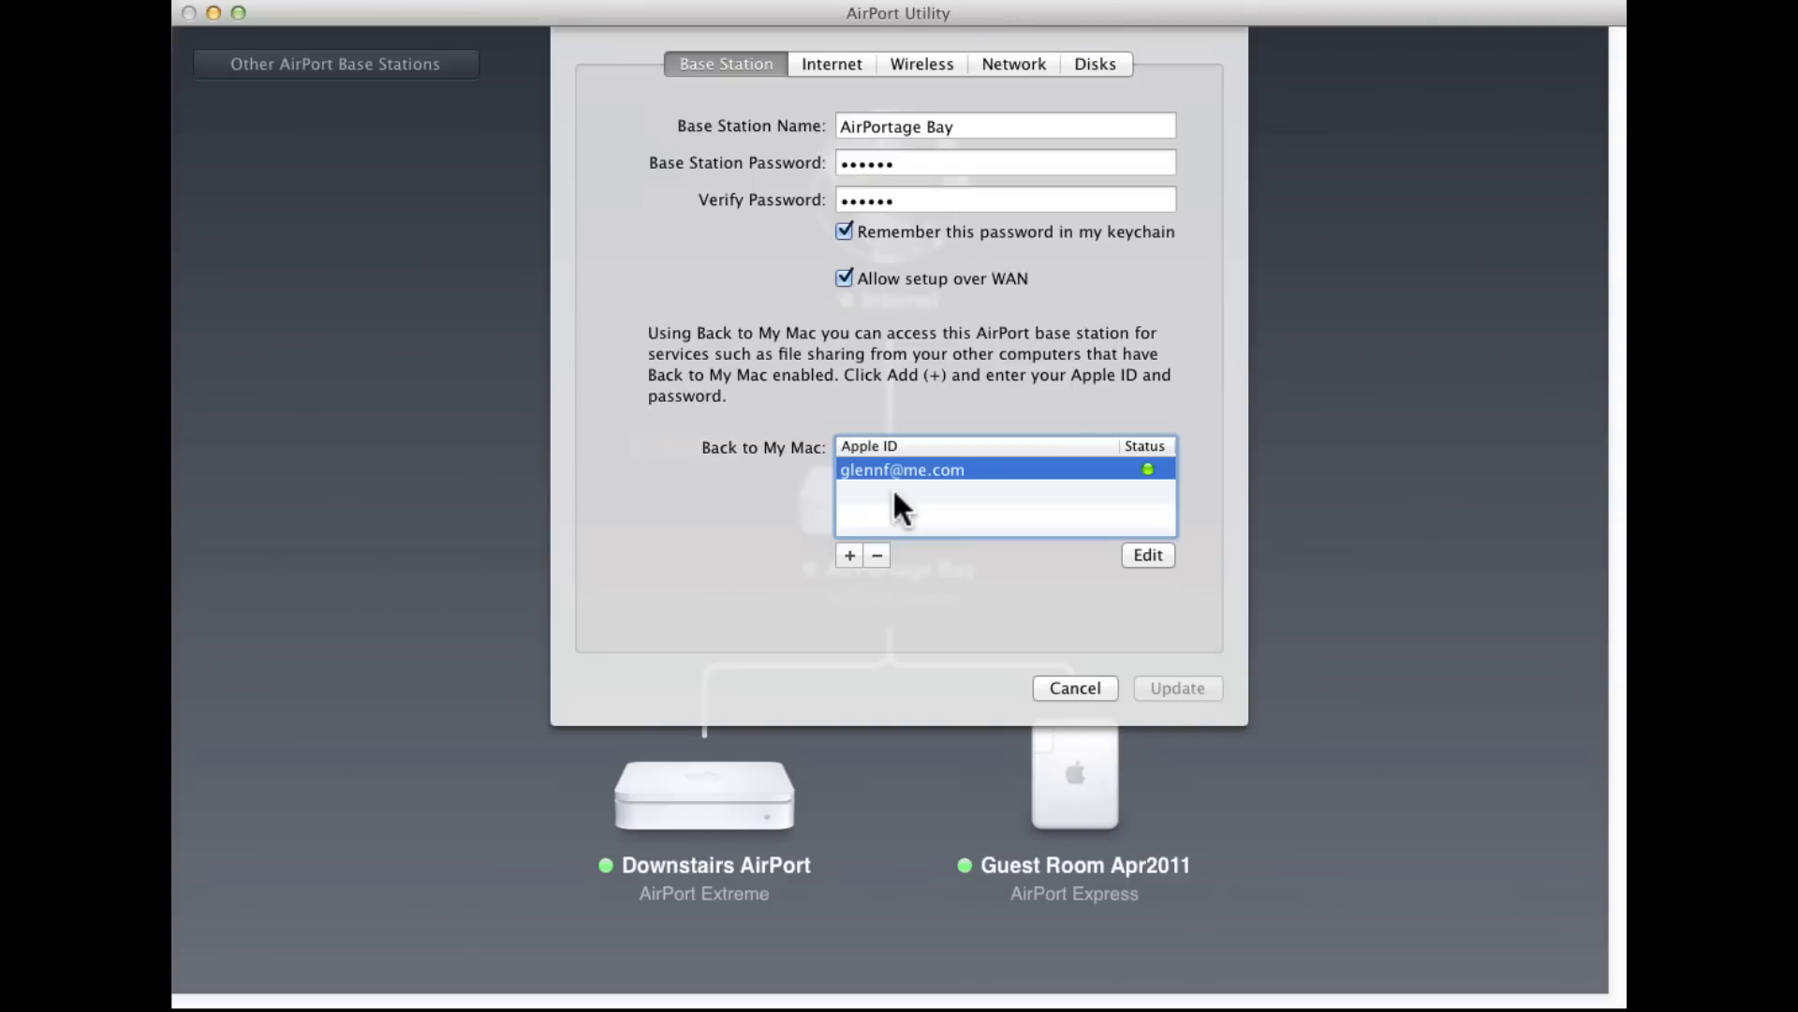
Cancel adding a Back to My Mac account and view the DHCP Internet settings
left_click(840, 551)
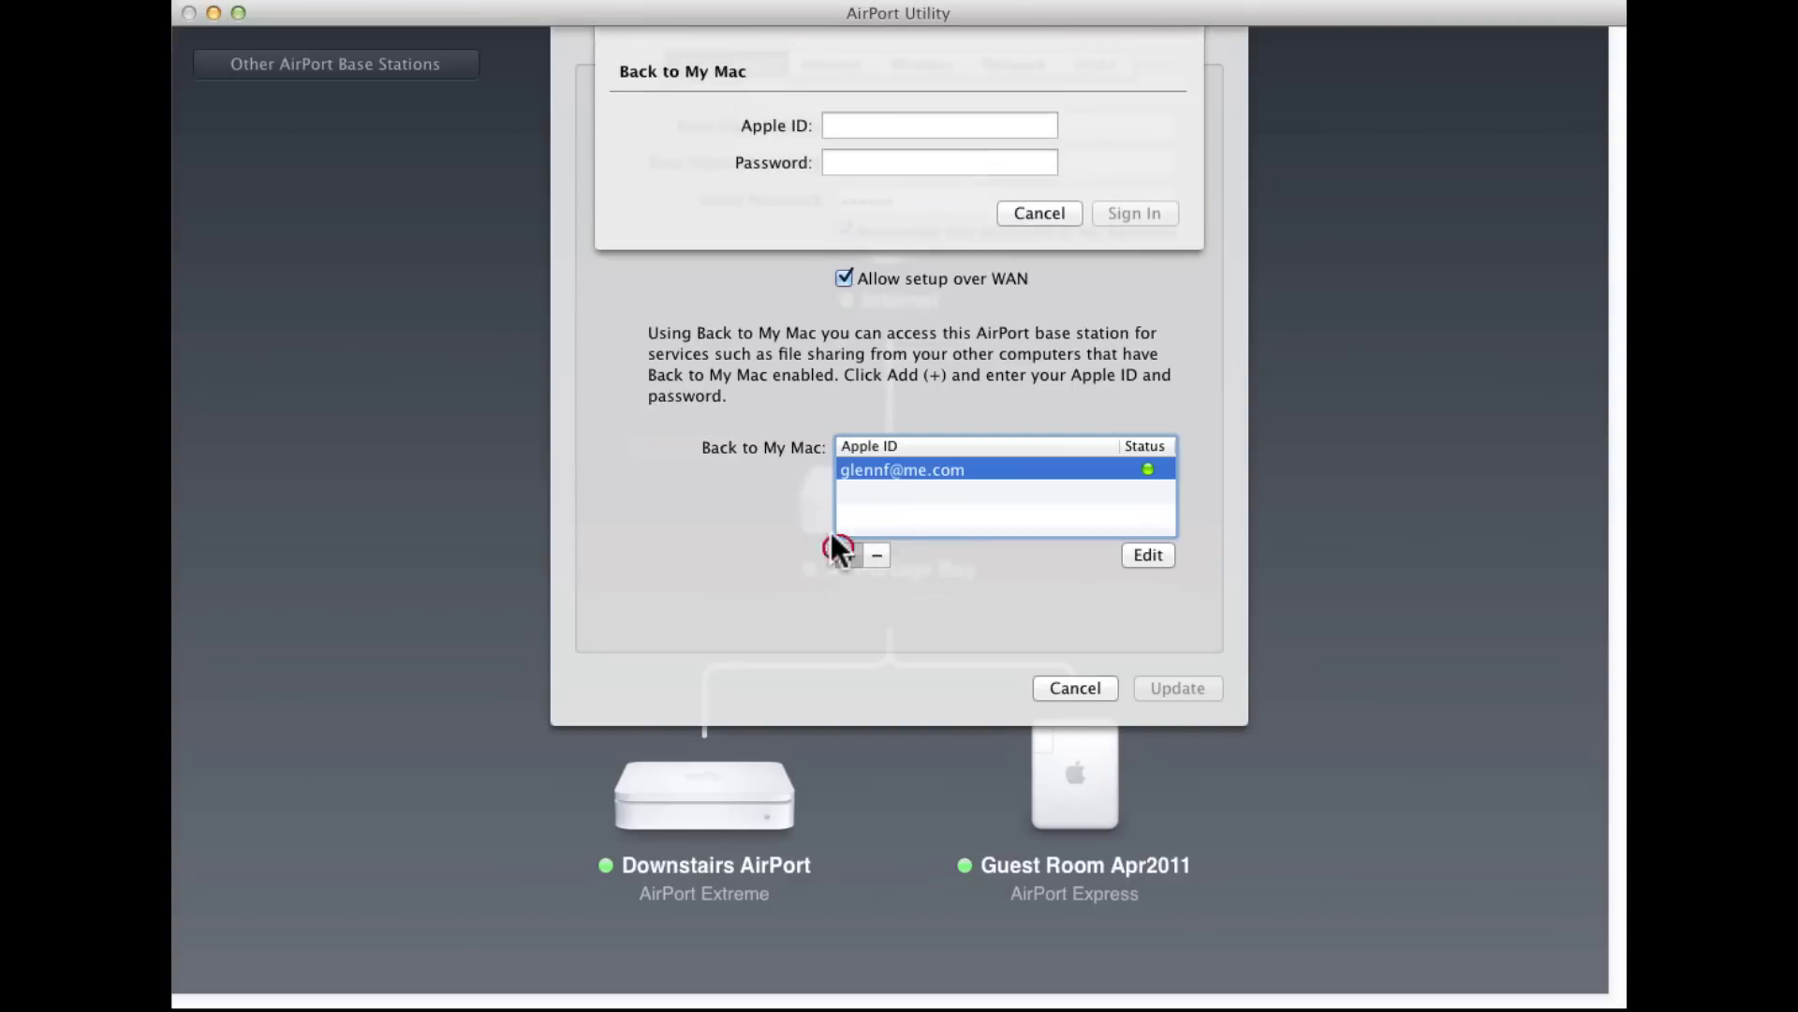
left_click(1042, 213)
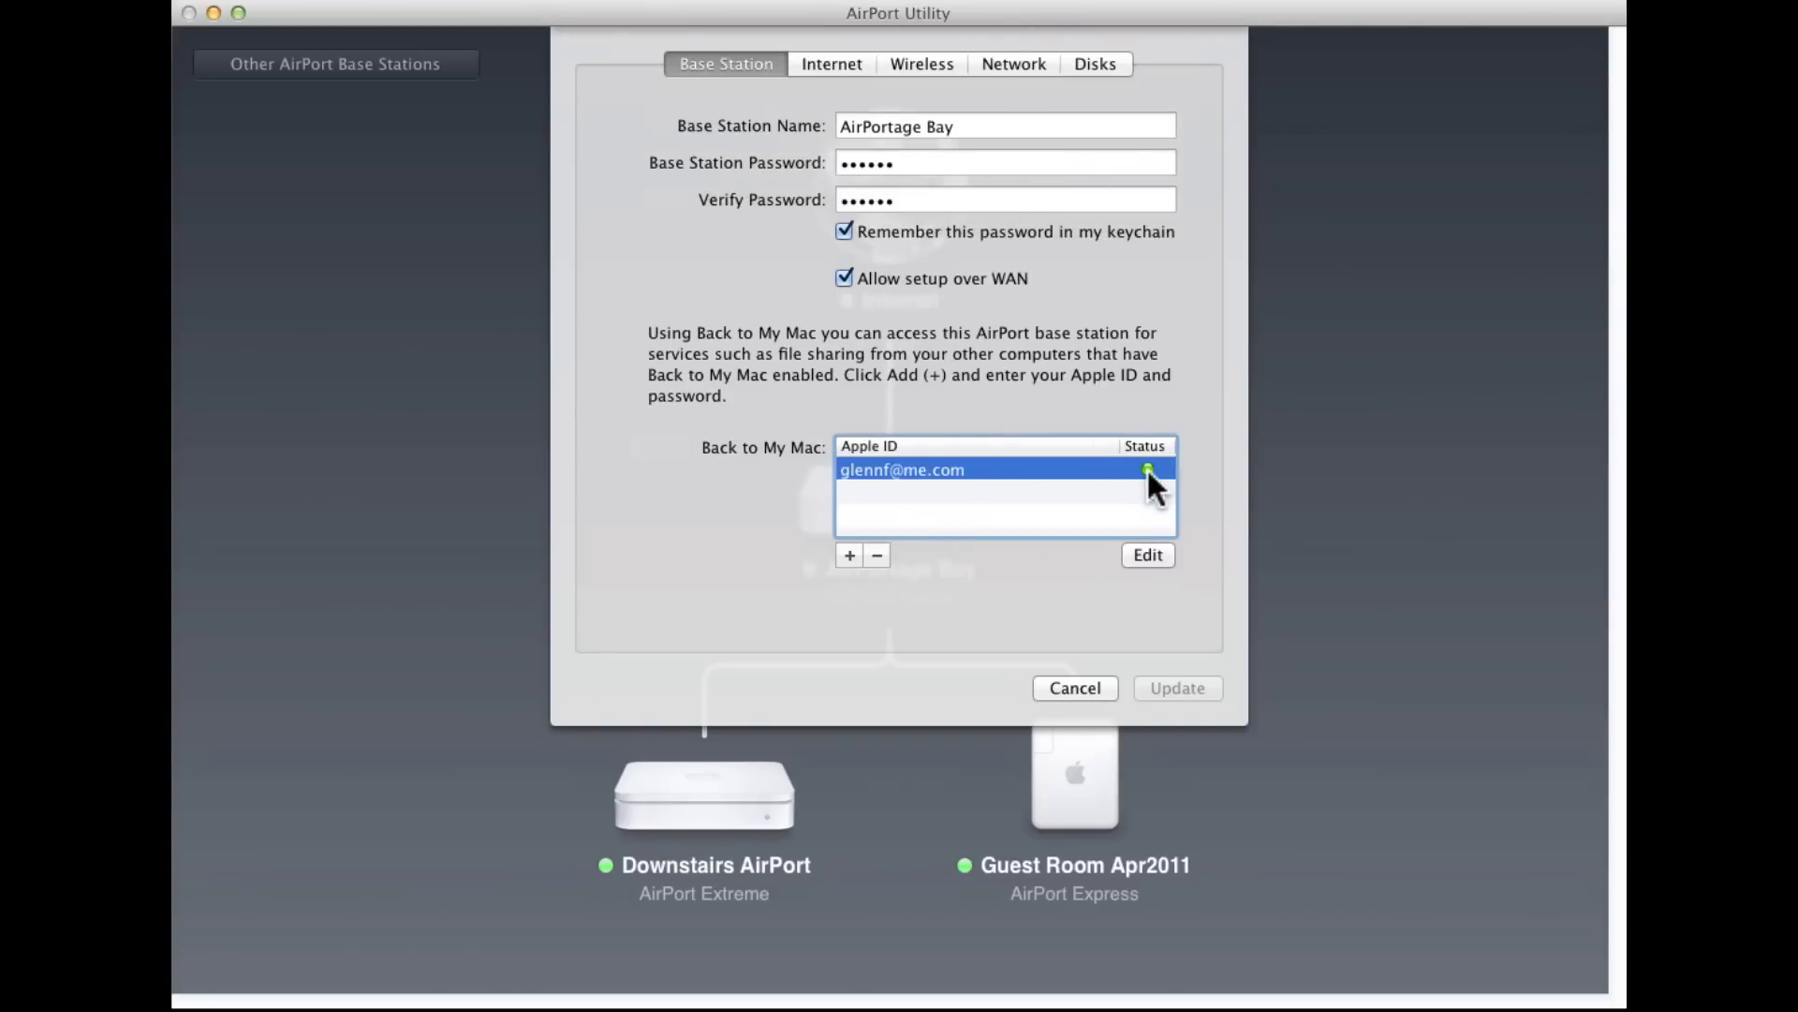
left_click(853, 63)
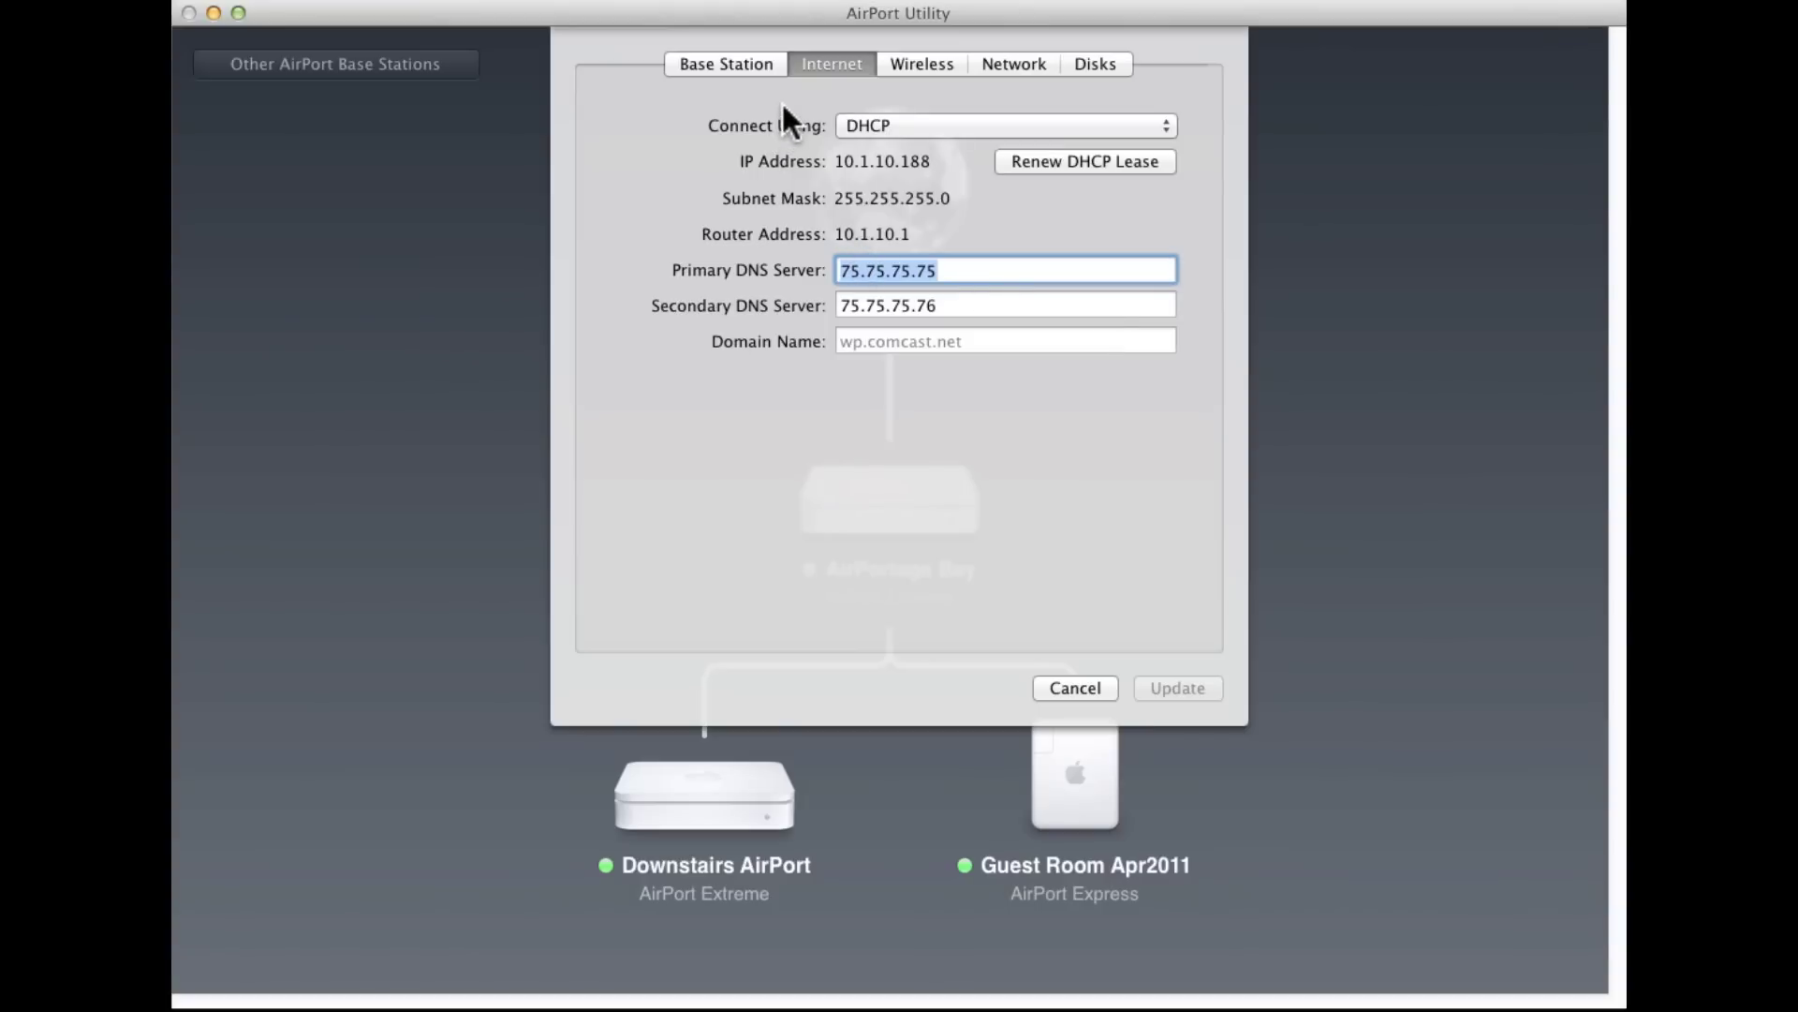
Keep DHCP as the Connect Using method and switch to the Wireless settings
left_click(888, 119)
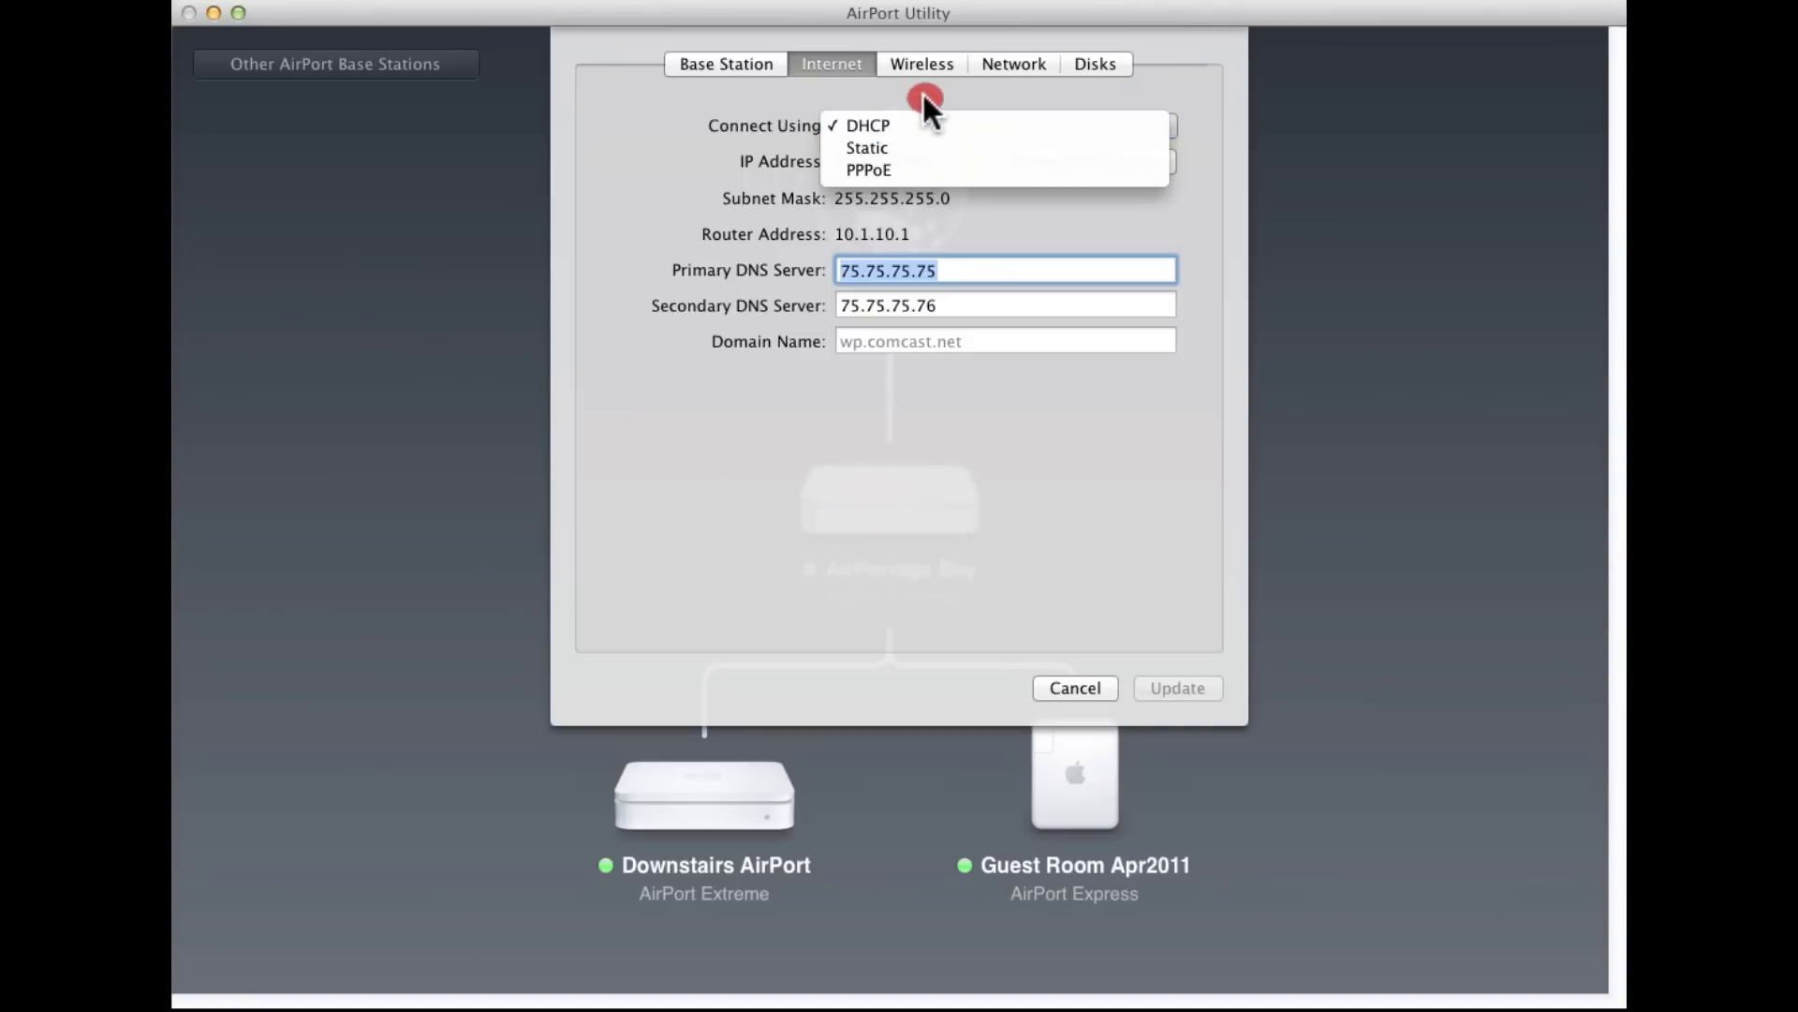
left_click(922, 92)
left_click(922, 63)
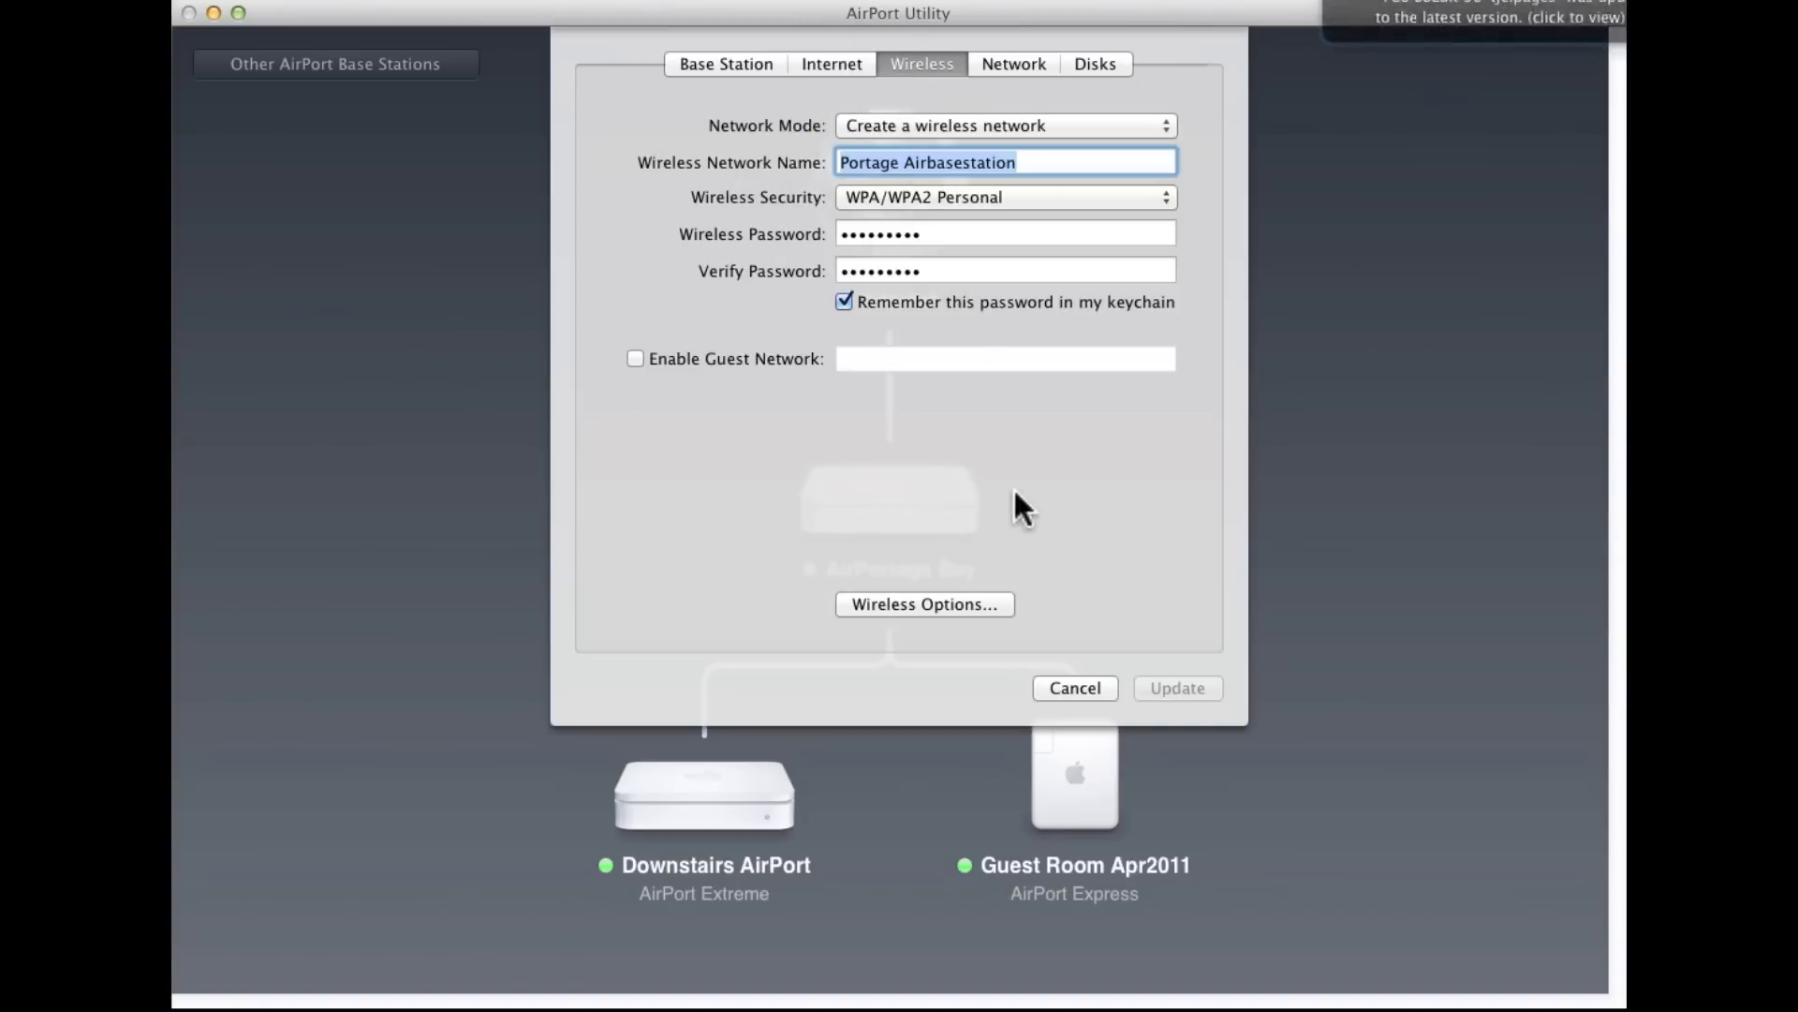
Review the Network Mode choices, including Option-revealed extras, keeping Create a wireless network
left_click(927, 126)
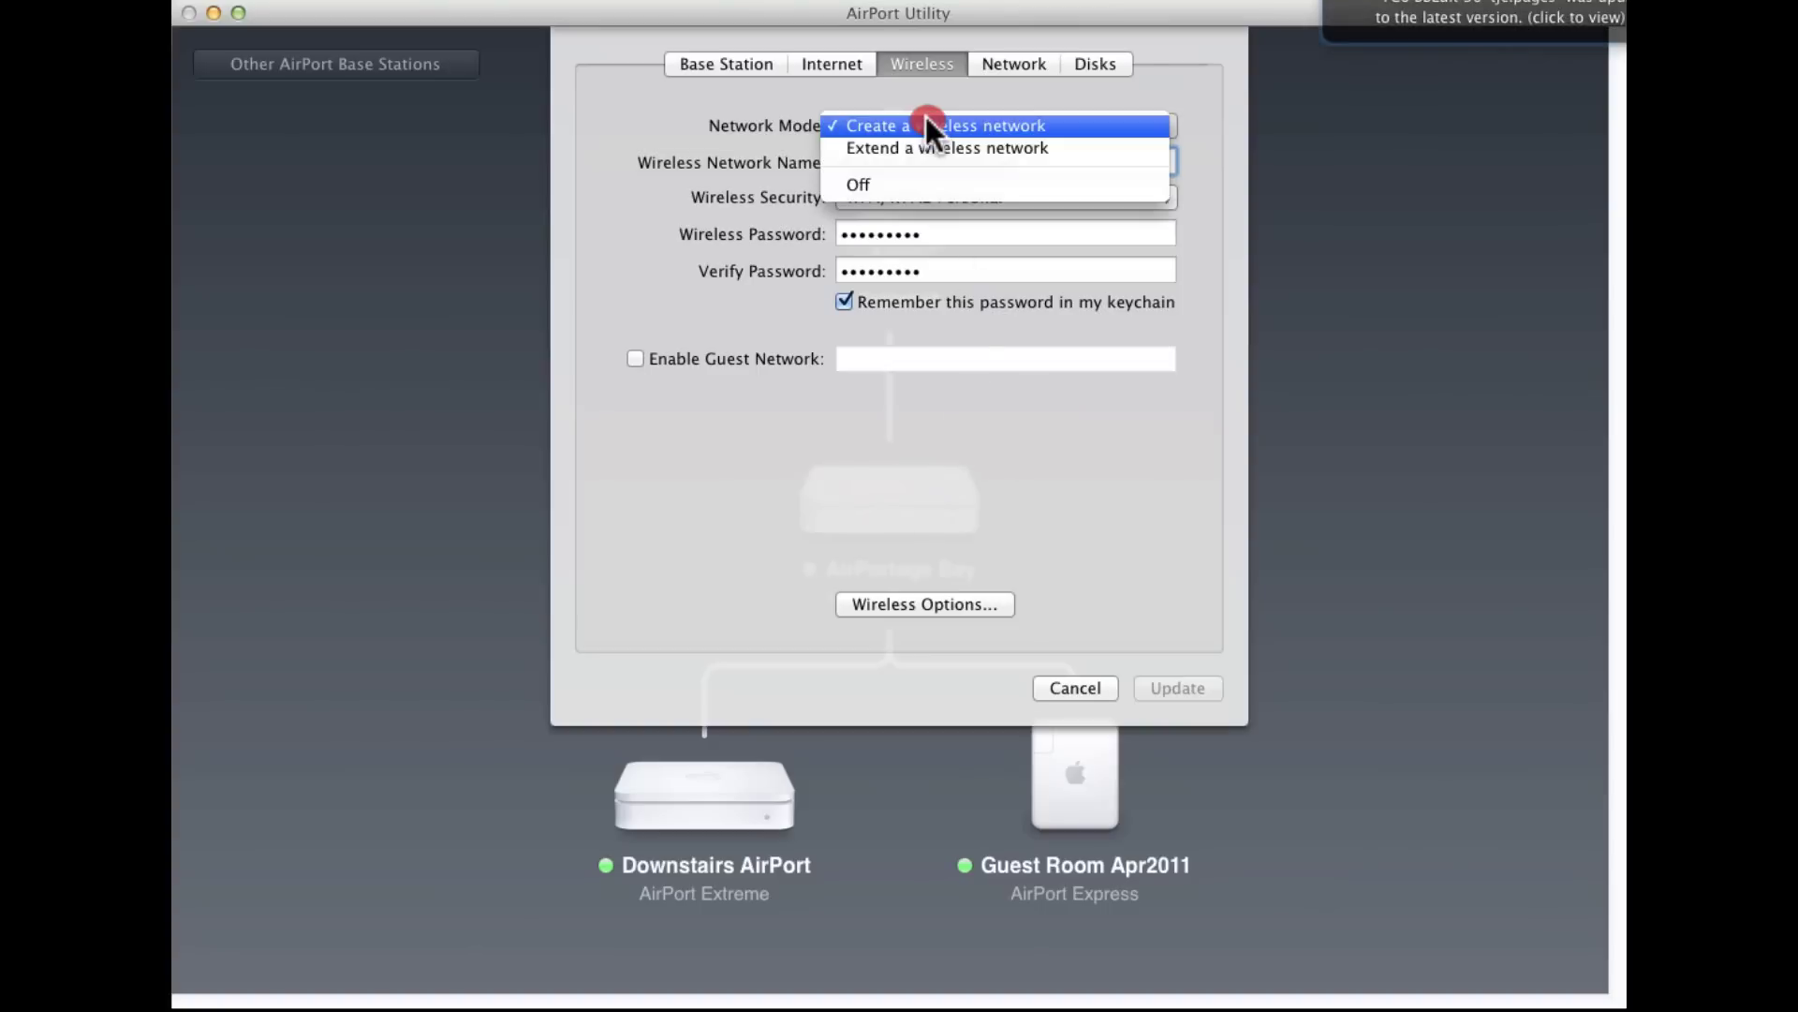
left_click(1143, 107)
key("alt")
left_click(1110, 126)
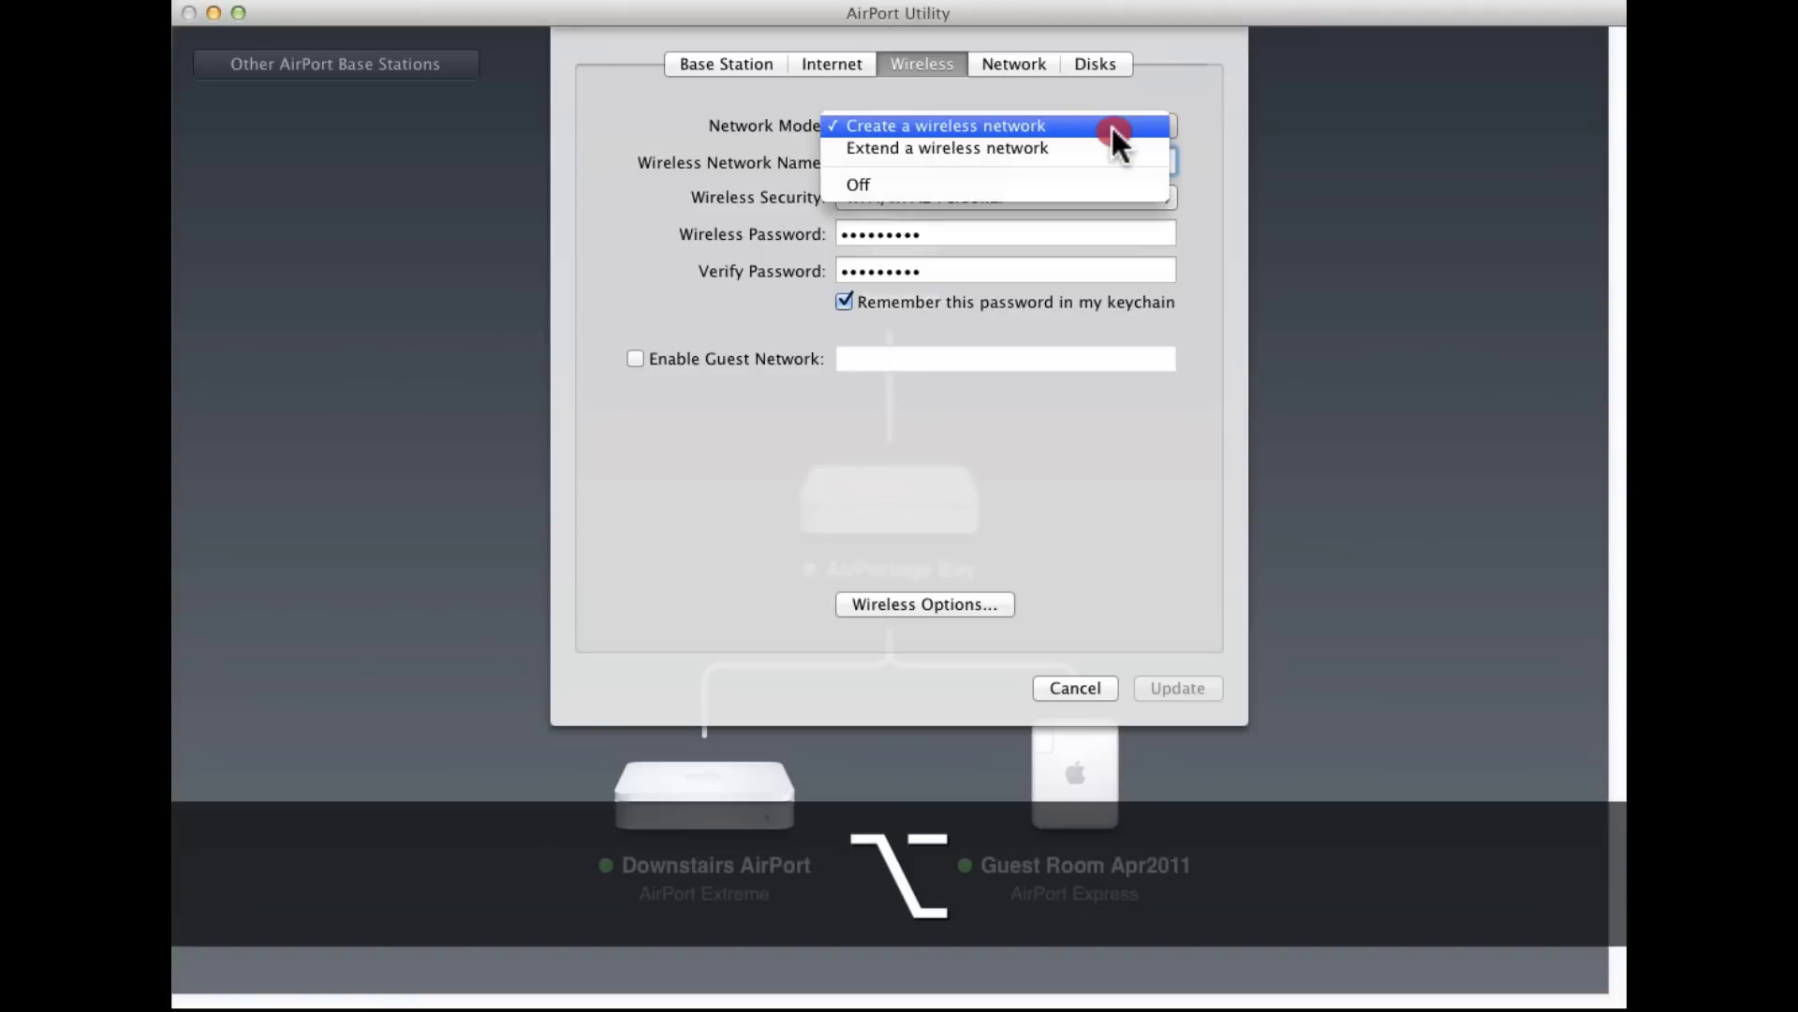
left_click(1186, 88)
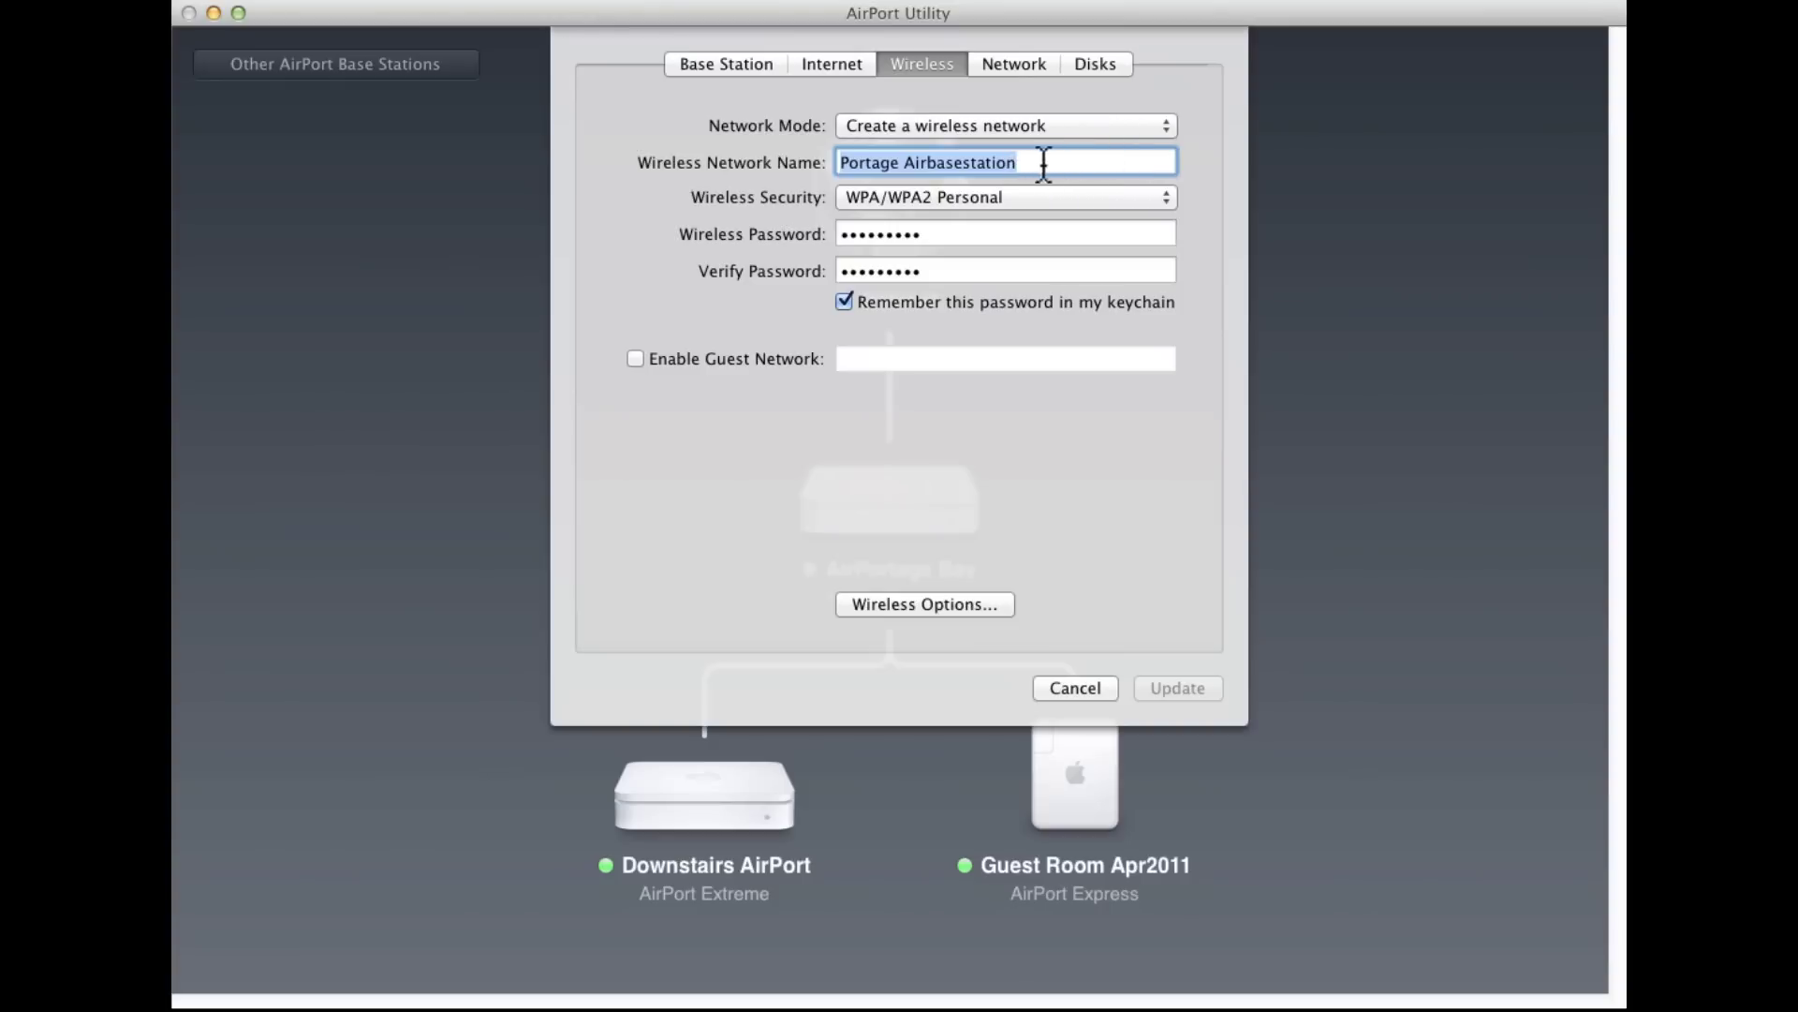
left_click(1102, 192)
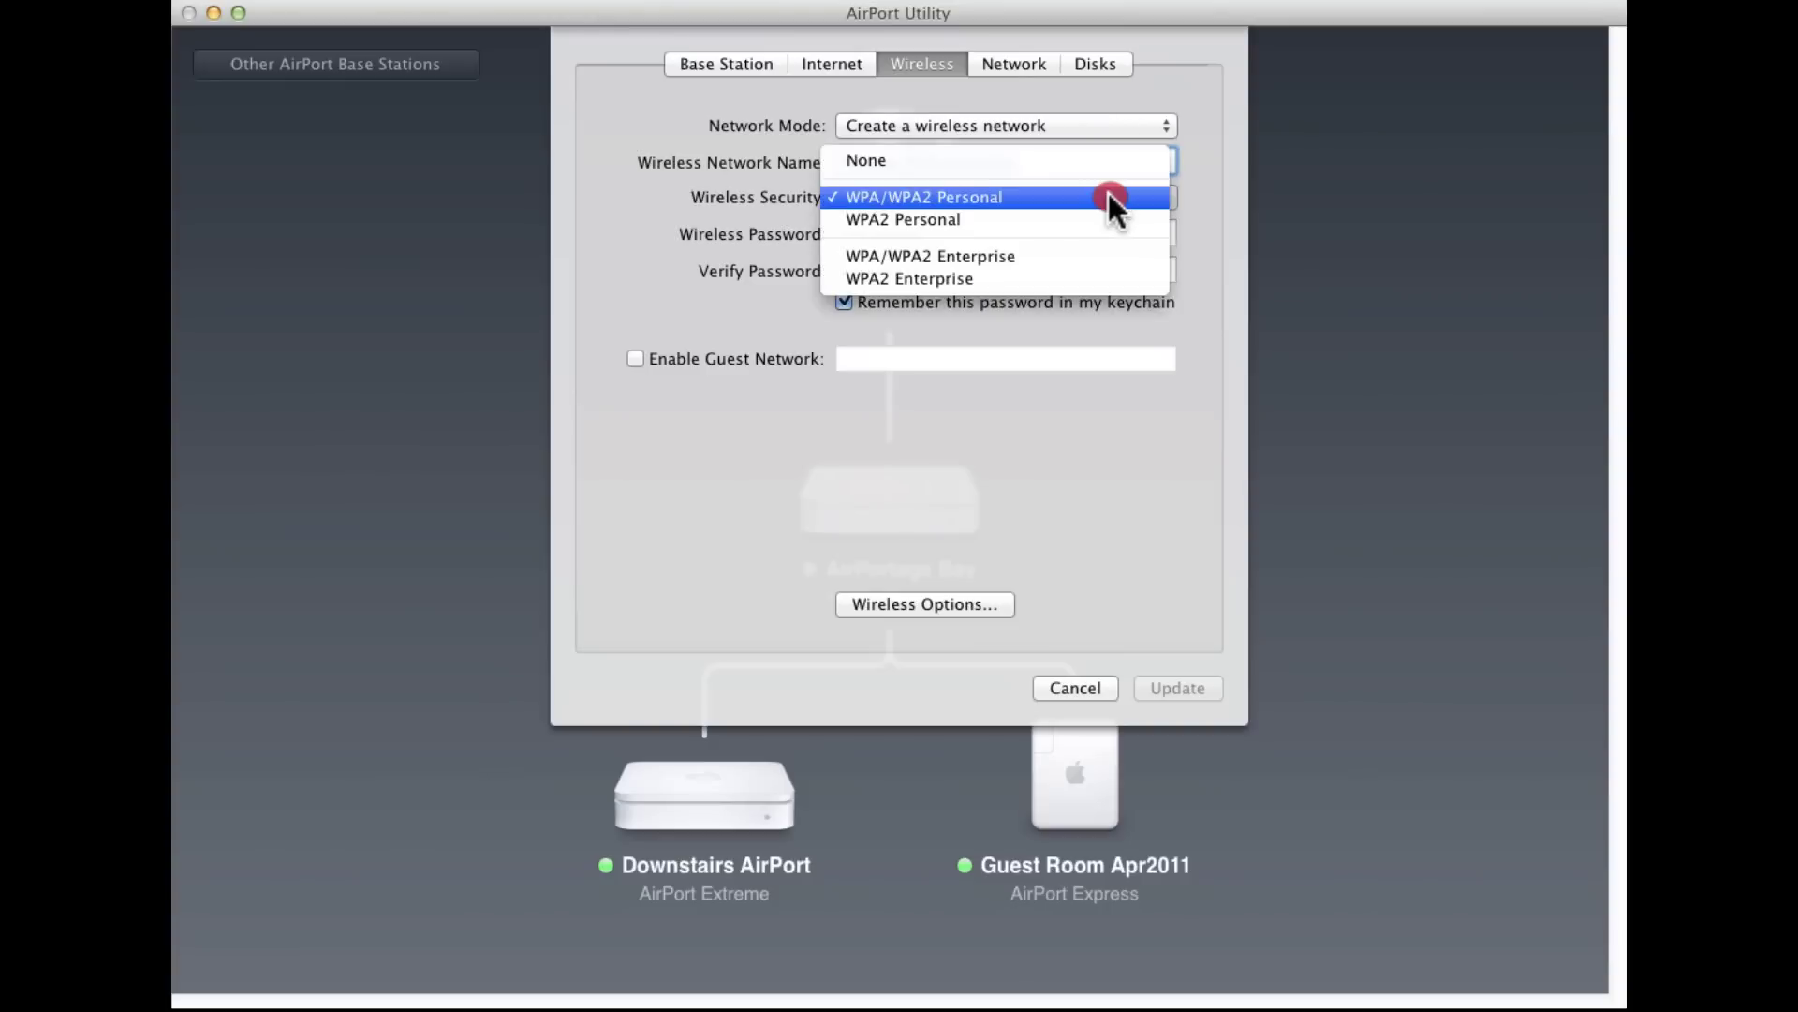
left_click(1216, 180)
left_click(1156, 188, "alt")
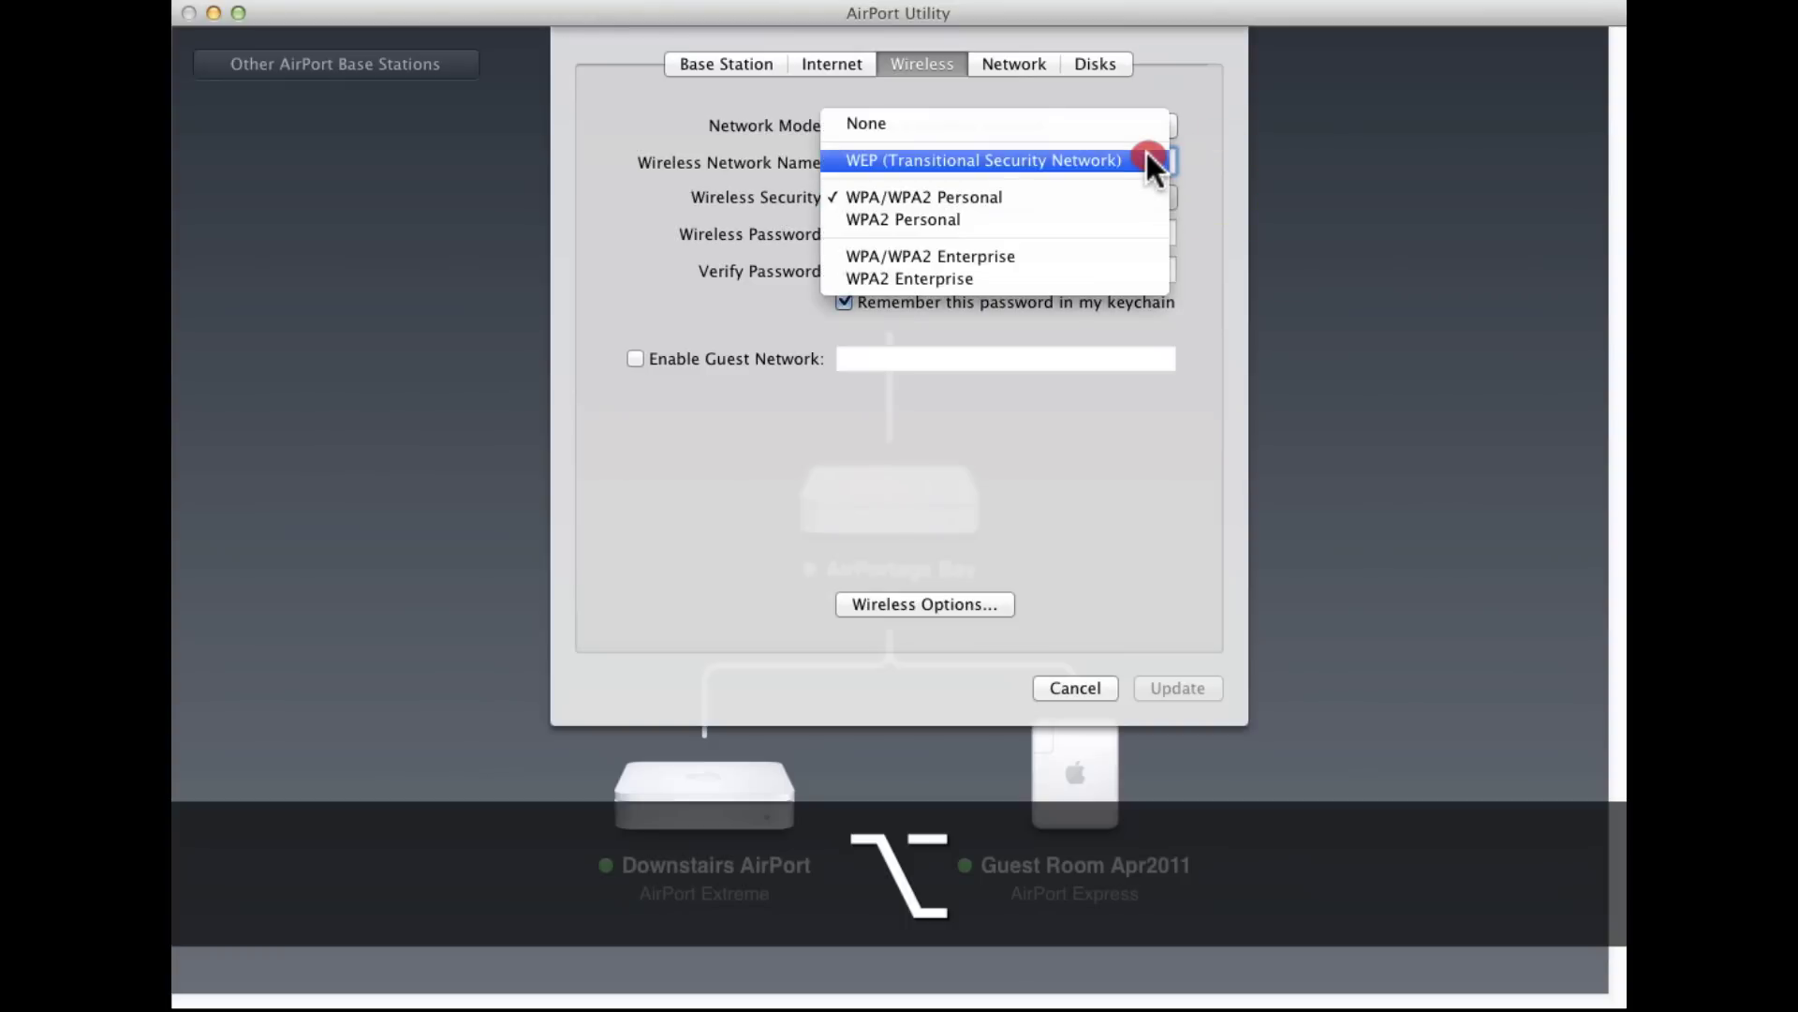
left_click(1229, 168)
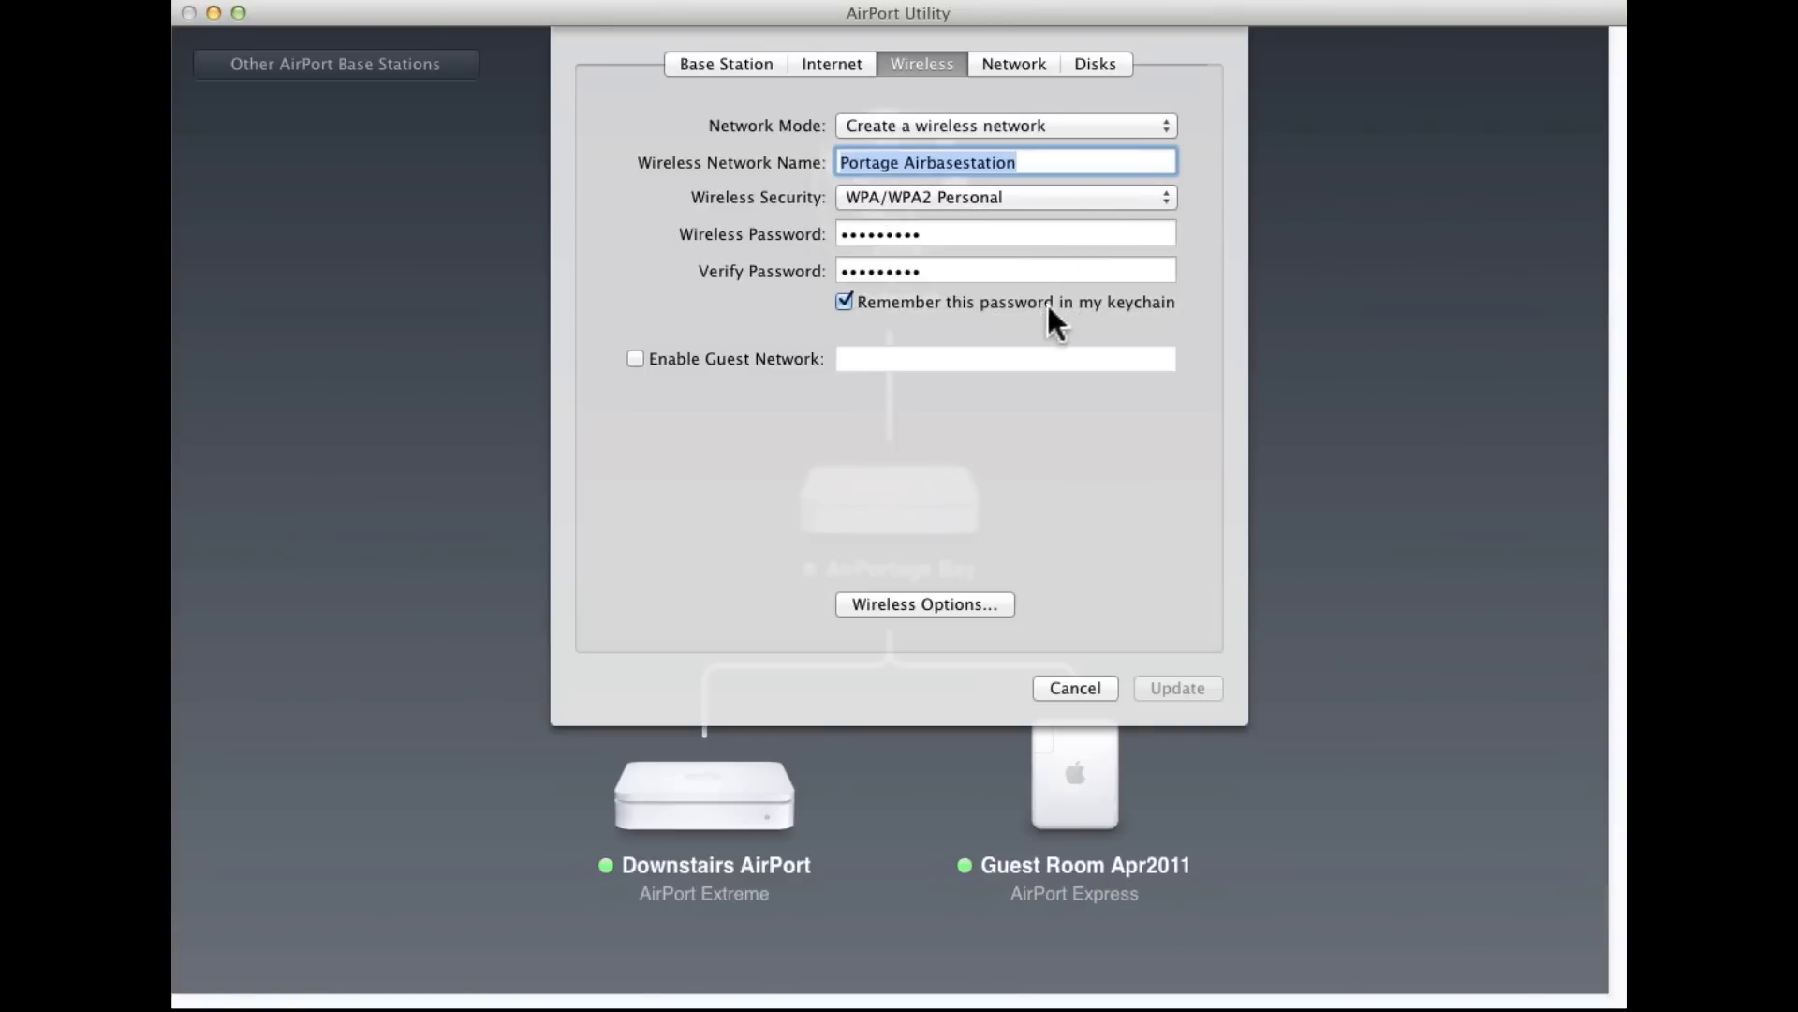
left_click(636, 358)
left_click(991, 394)
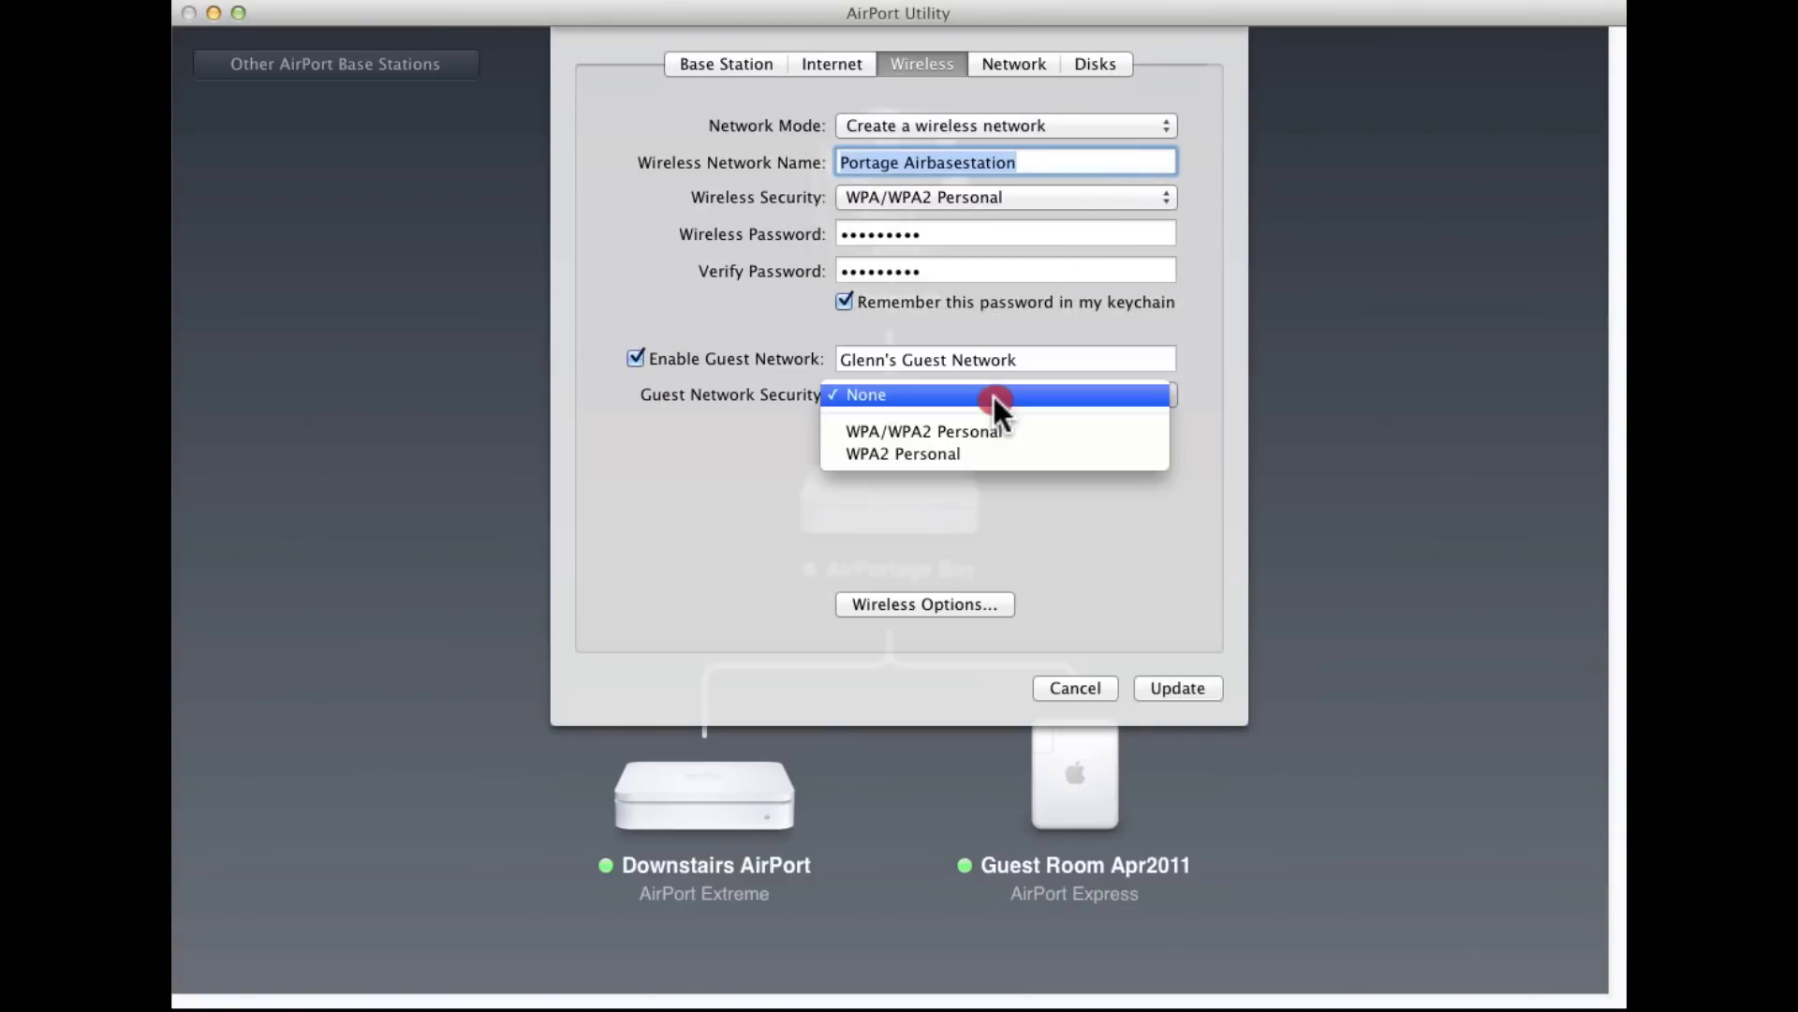
left_click(729, 508)
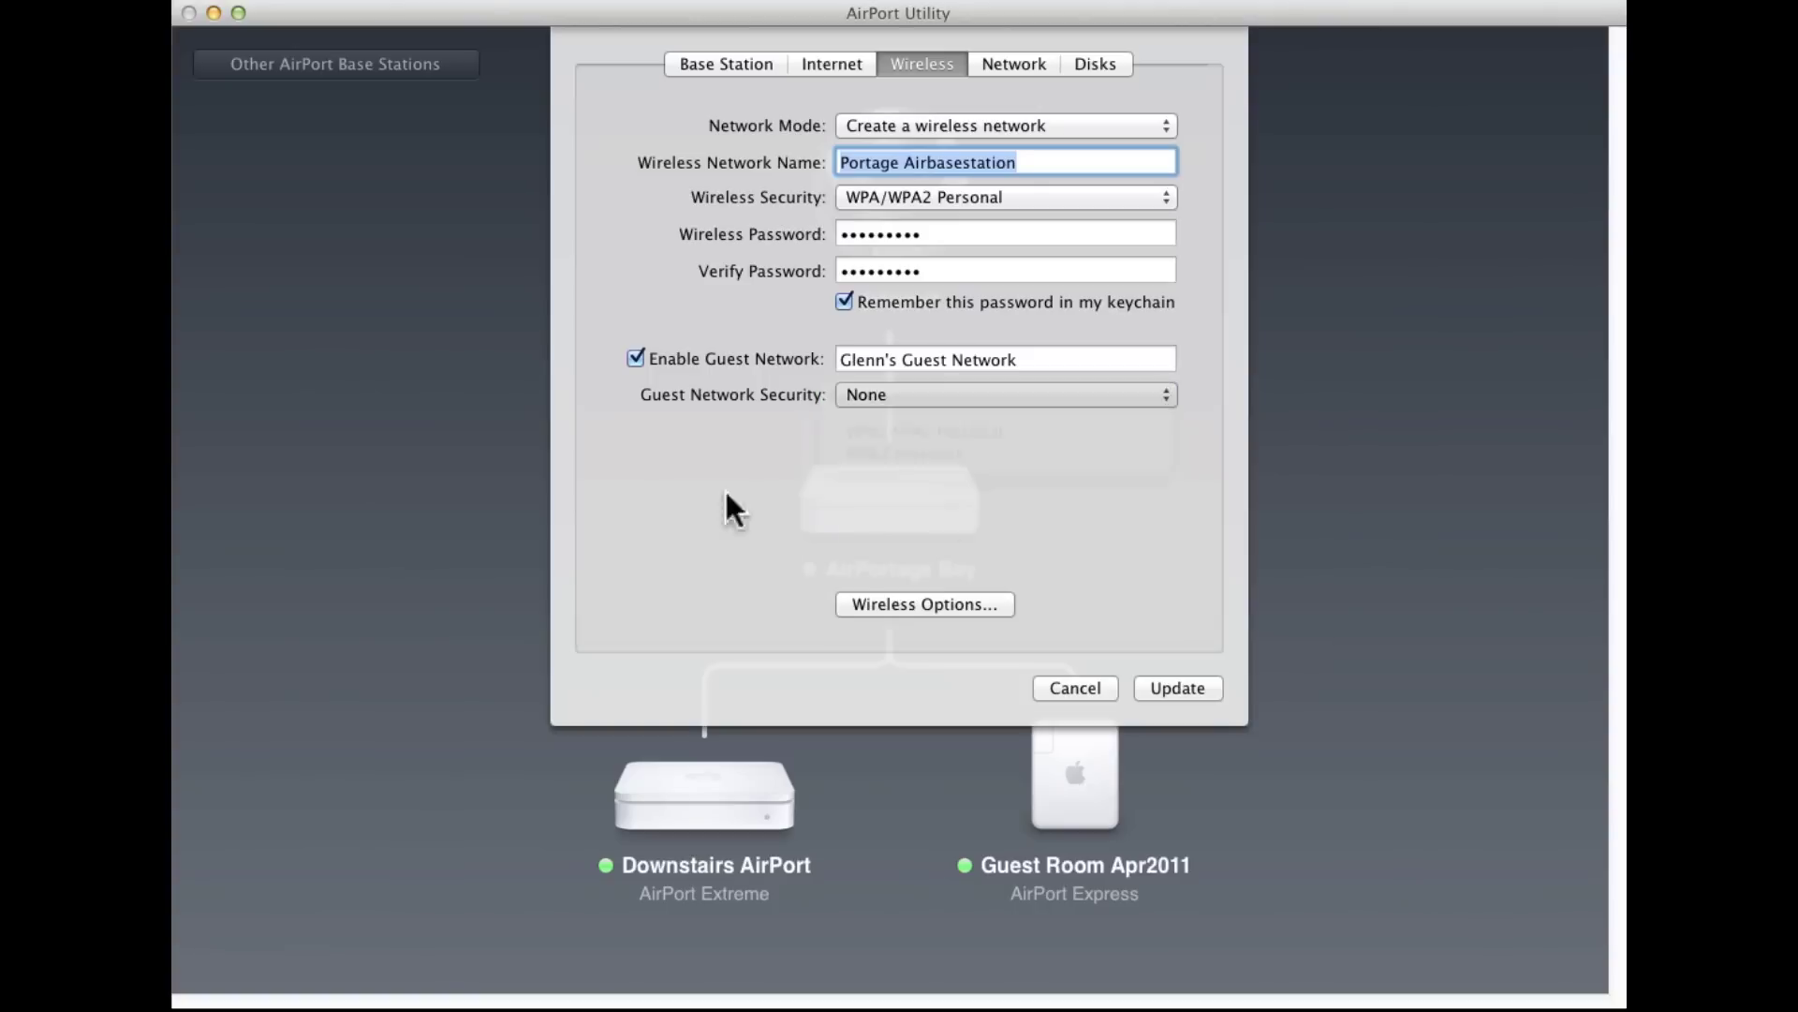
left_click(636, 359)
left_click(940, 604)
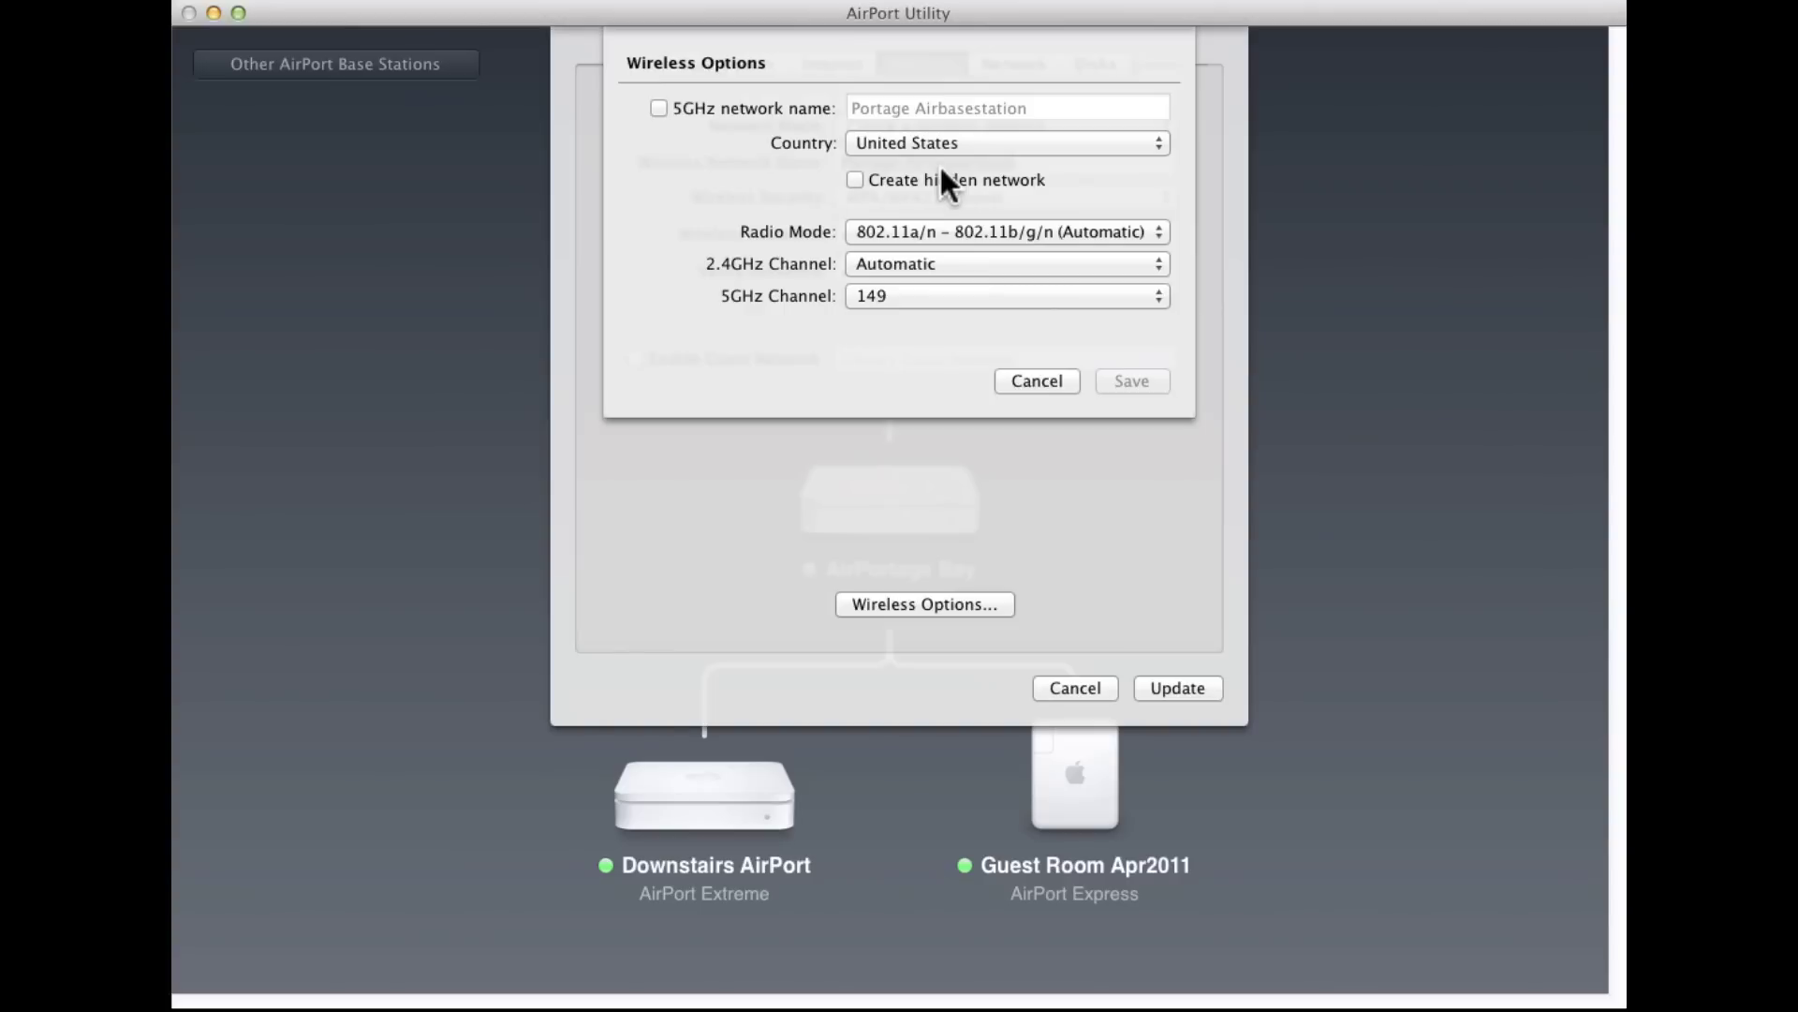
left_click(935, 265)
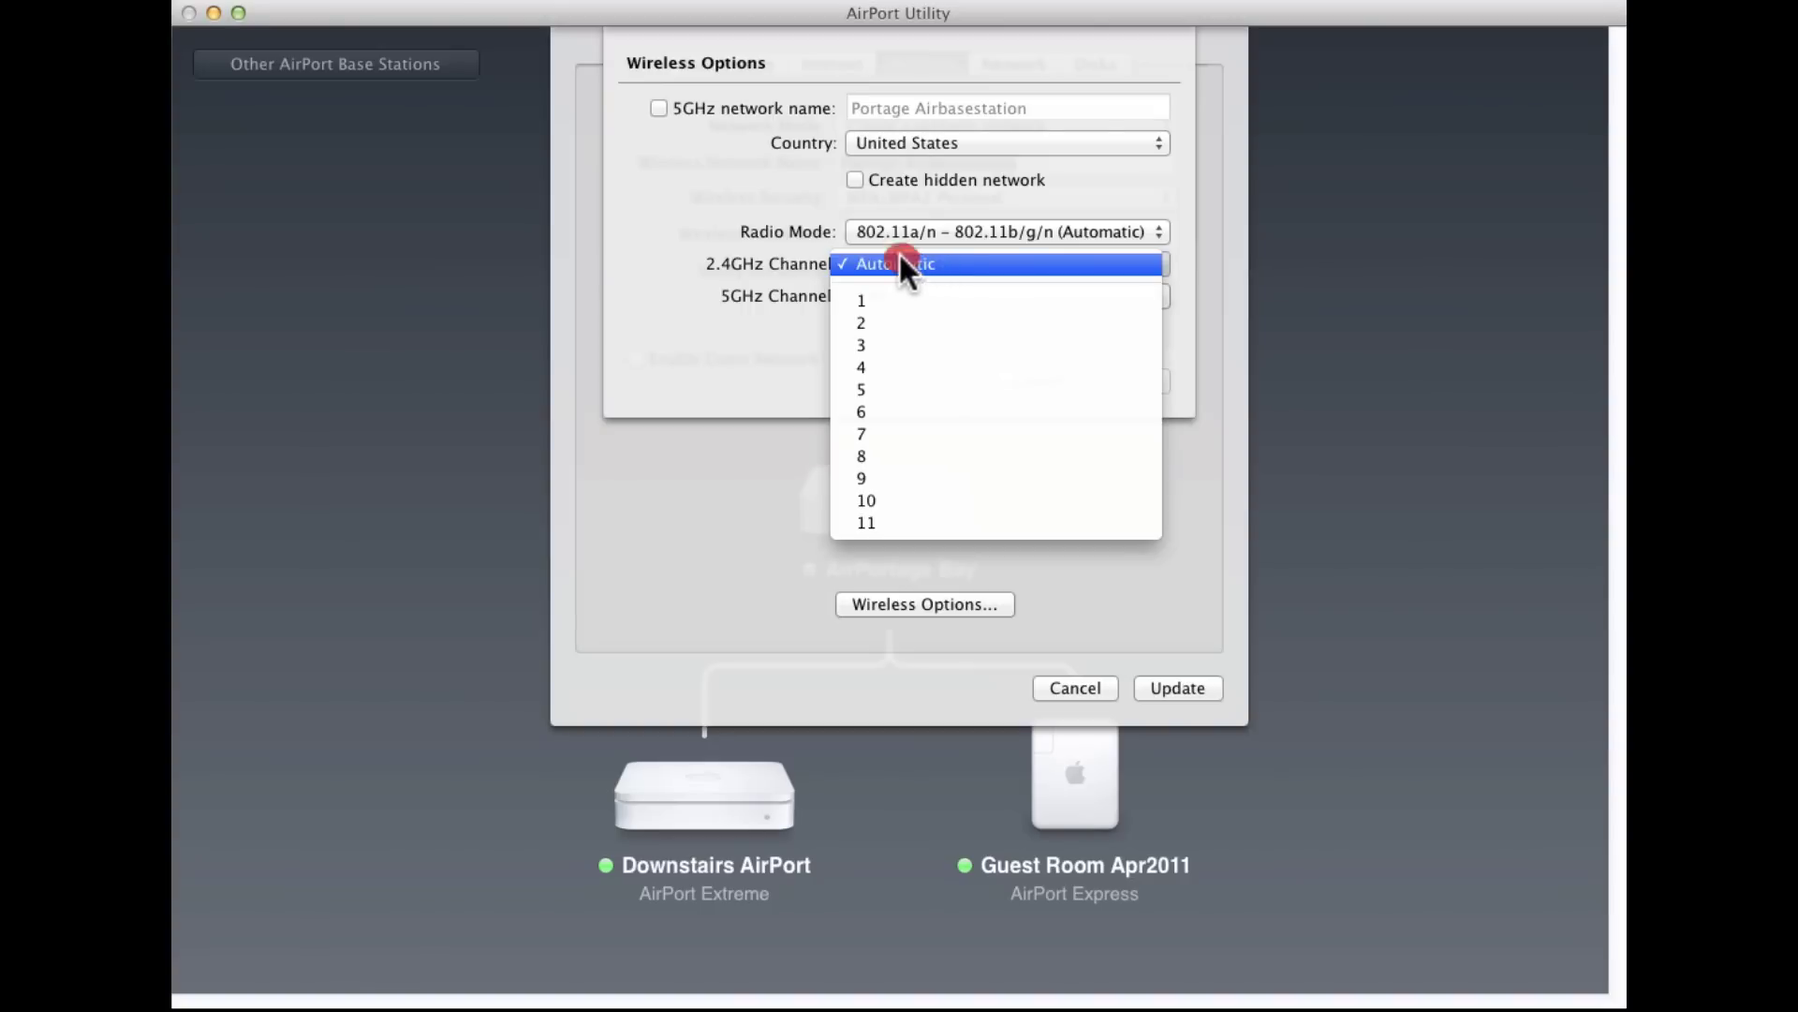
left_click(896, 263)
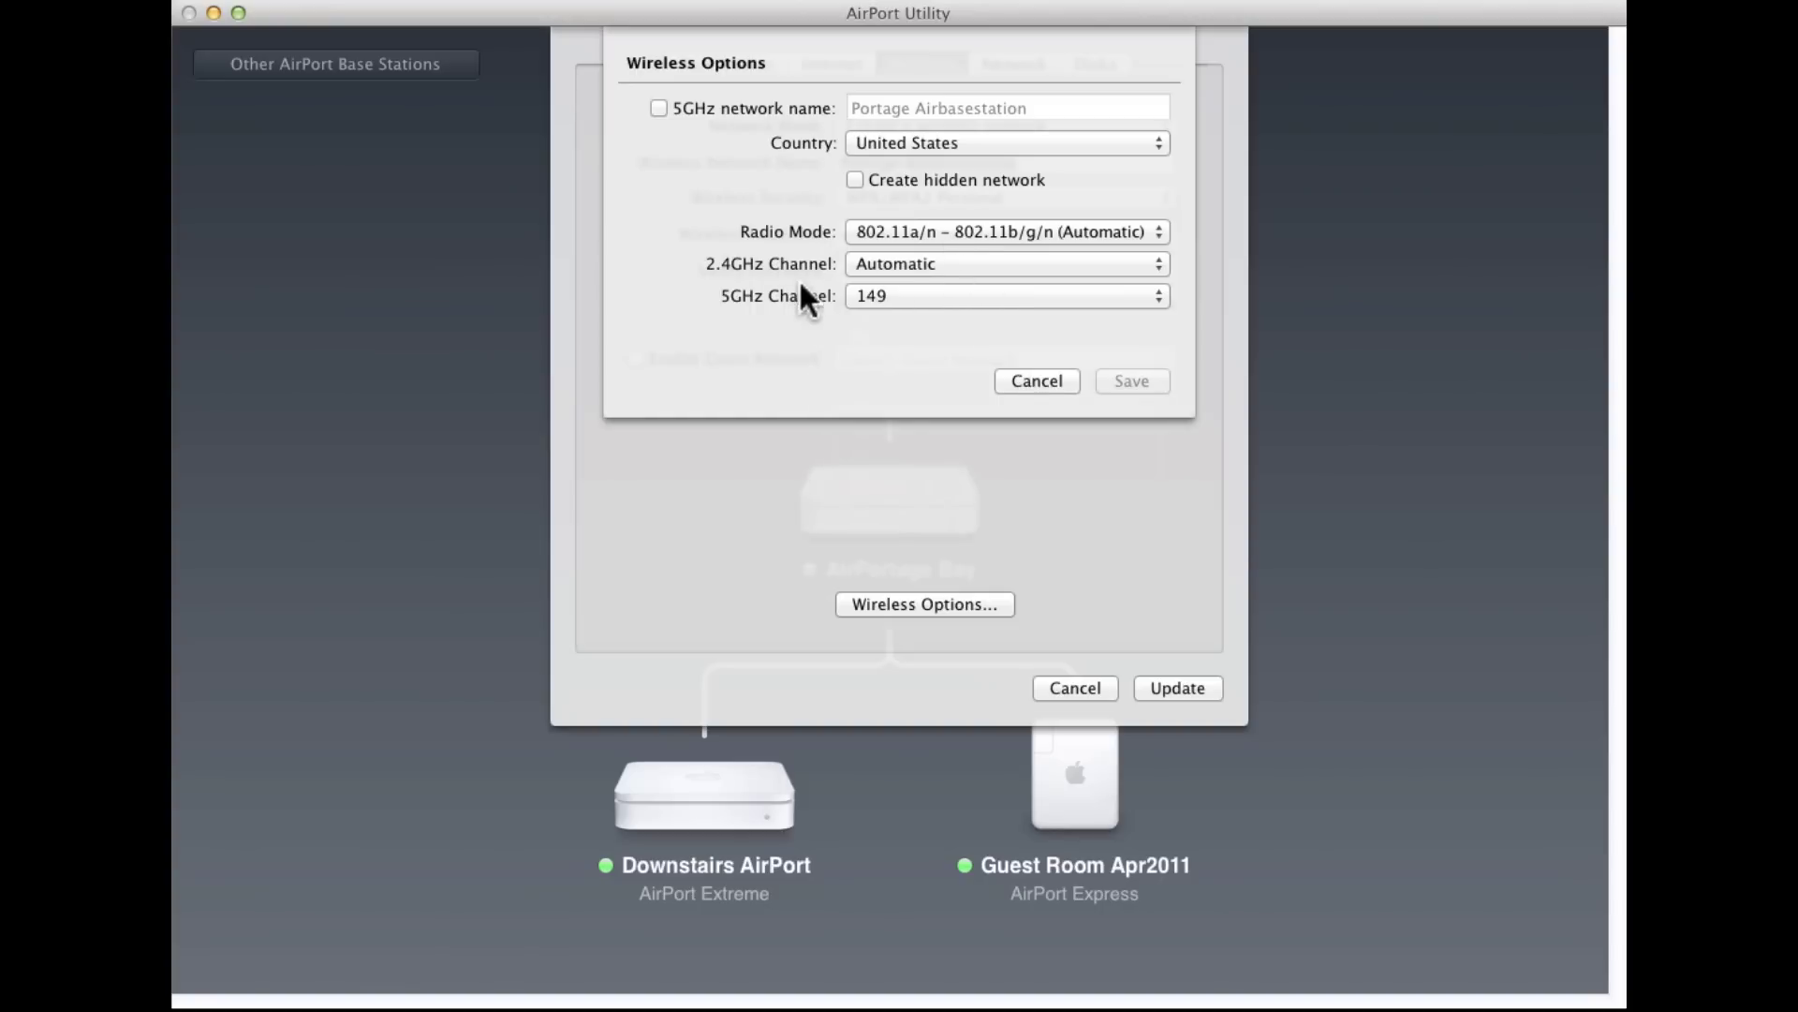
left_click(925, 296)
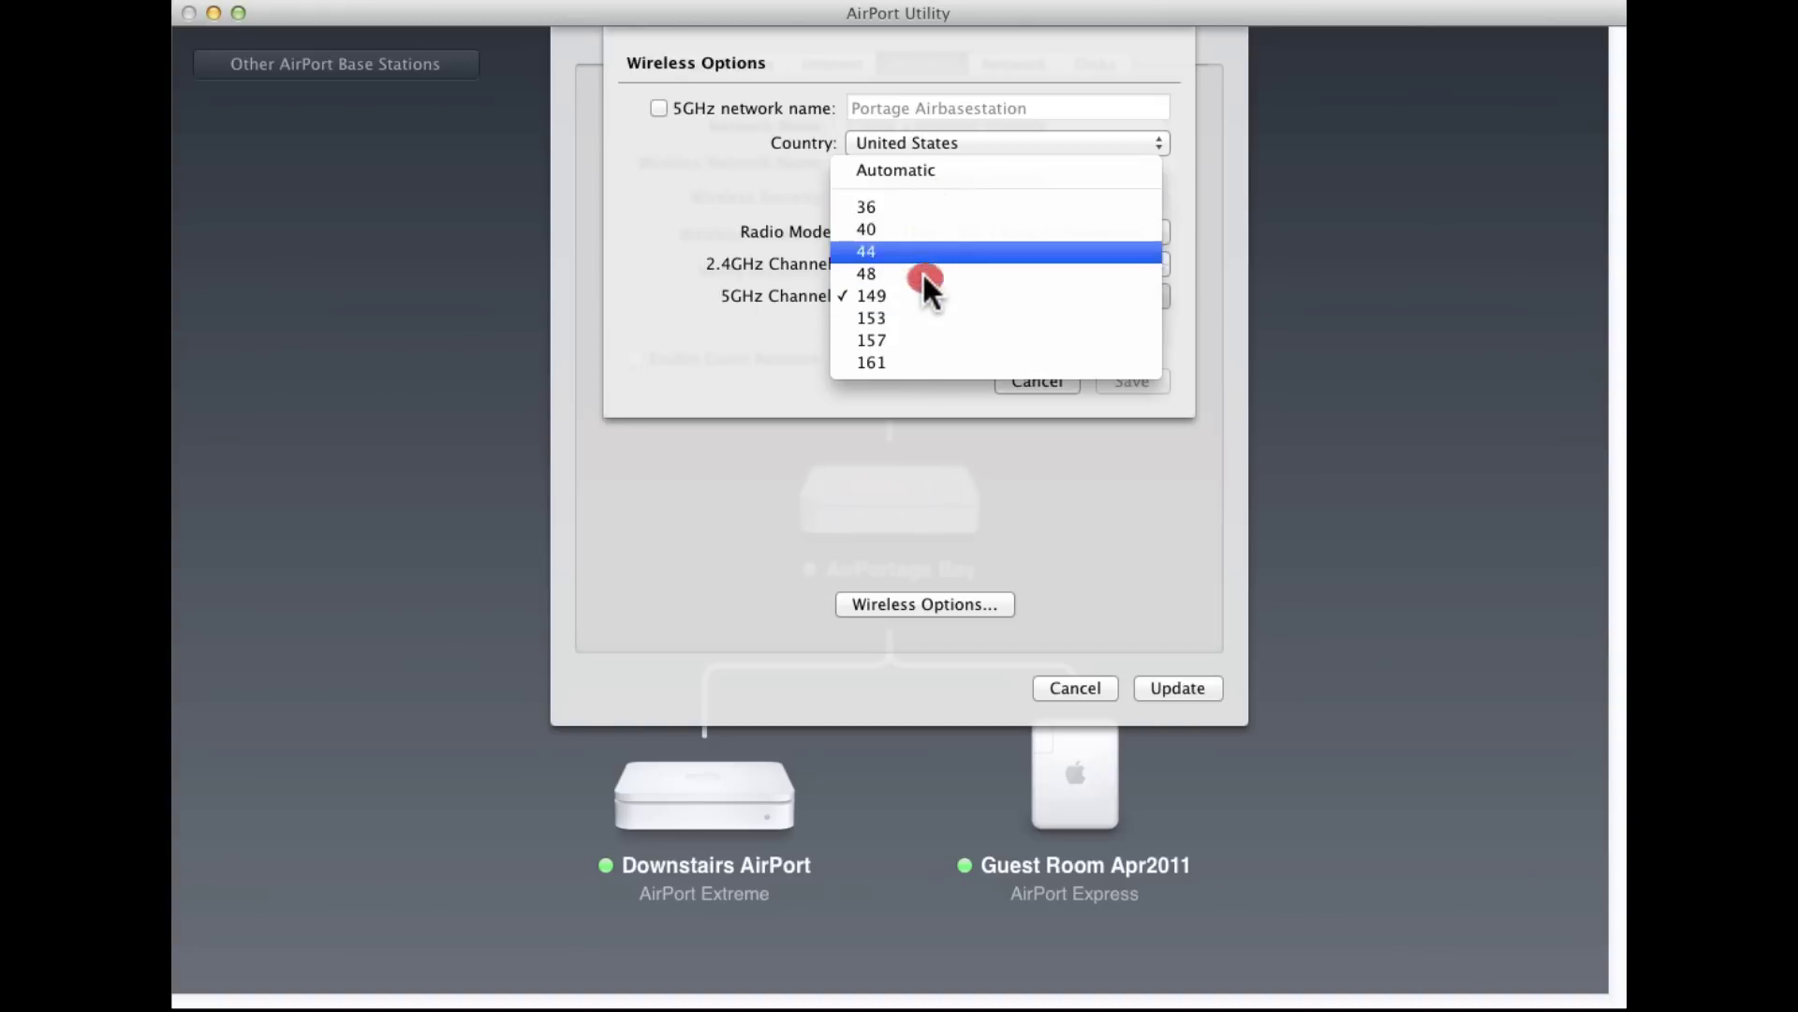
left_click(878, 406)
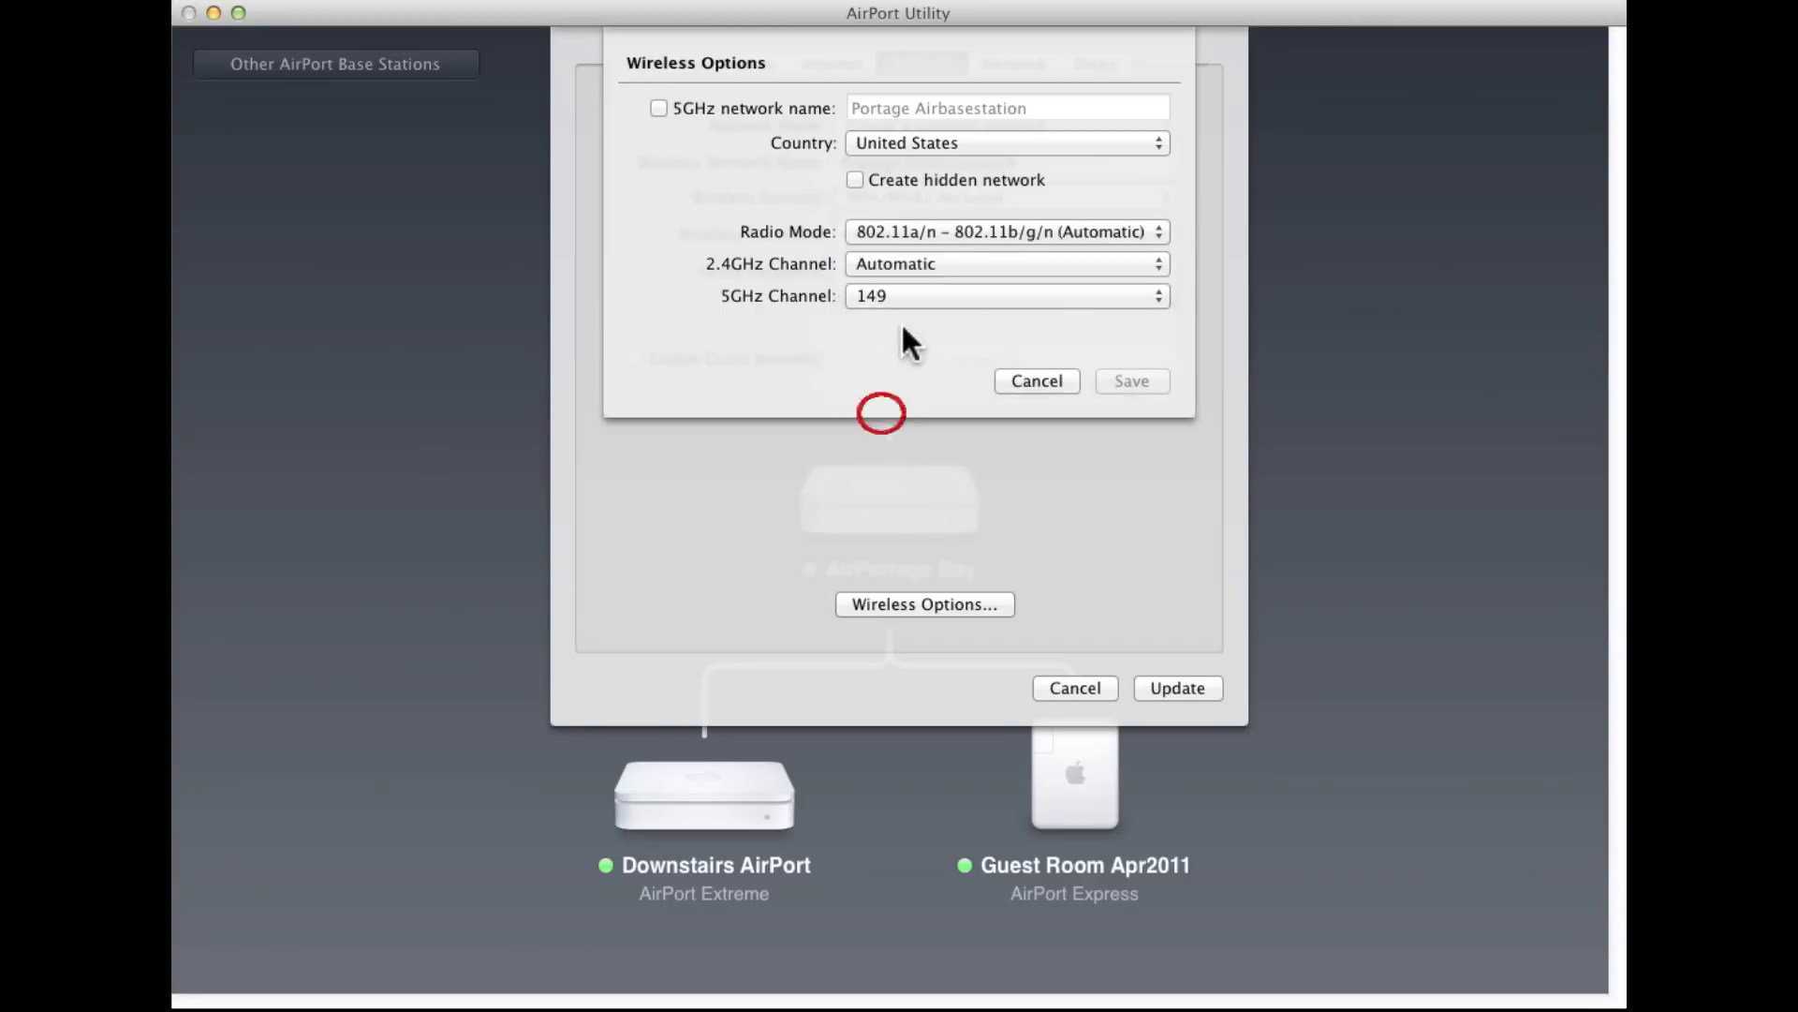
left_click(906, 263)
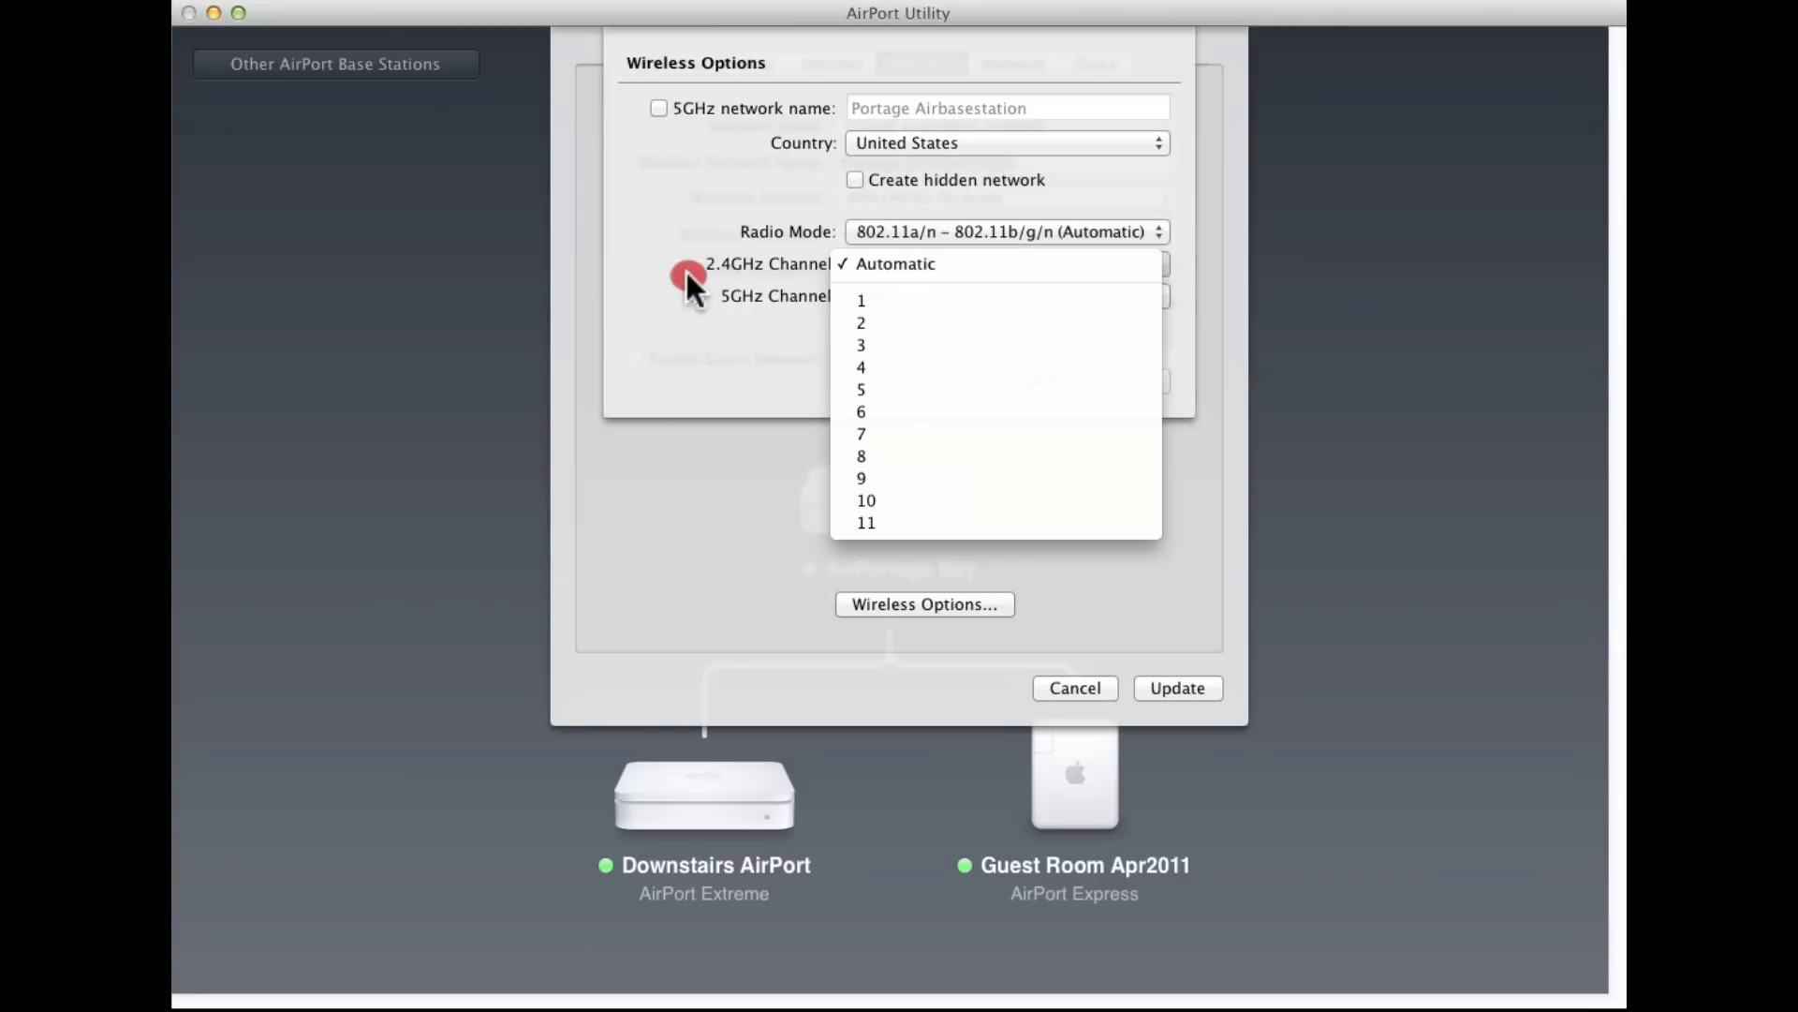
left_click(691, 270)
left_click(906, 232)
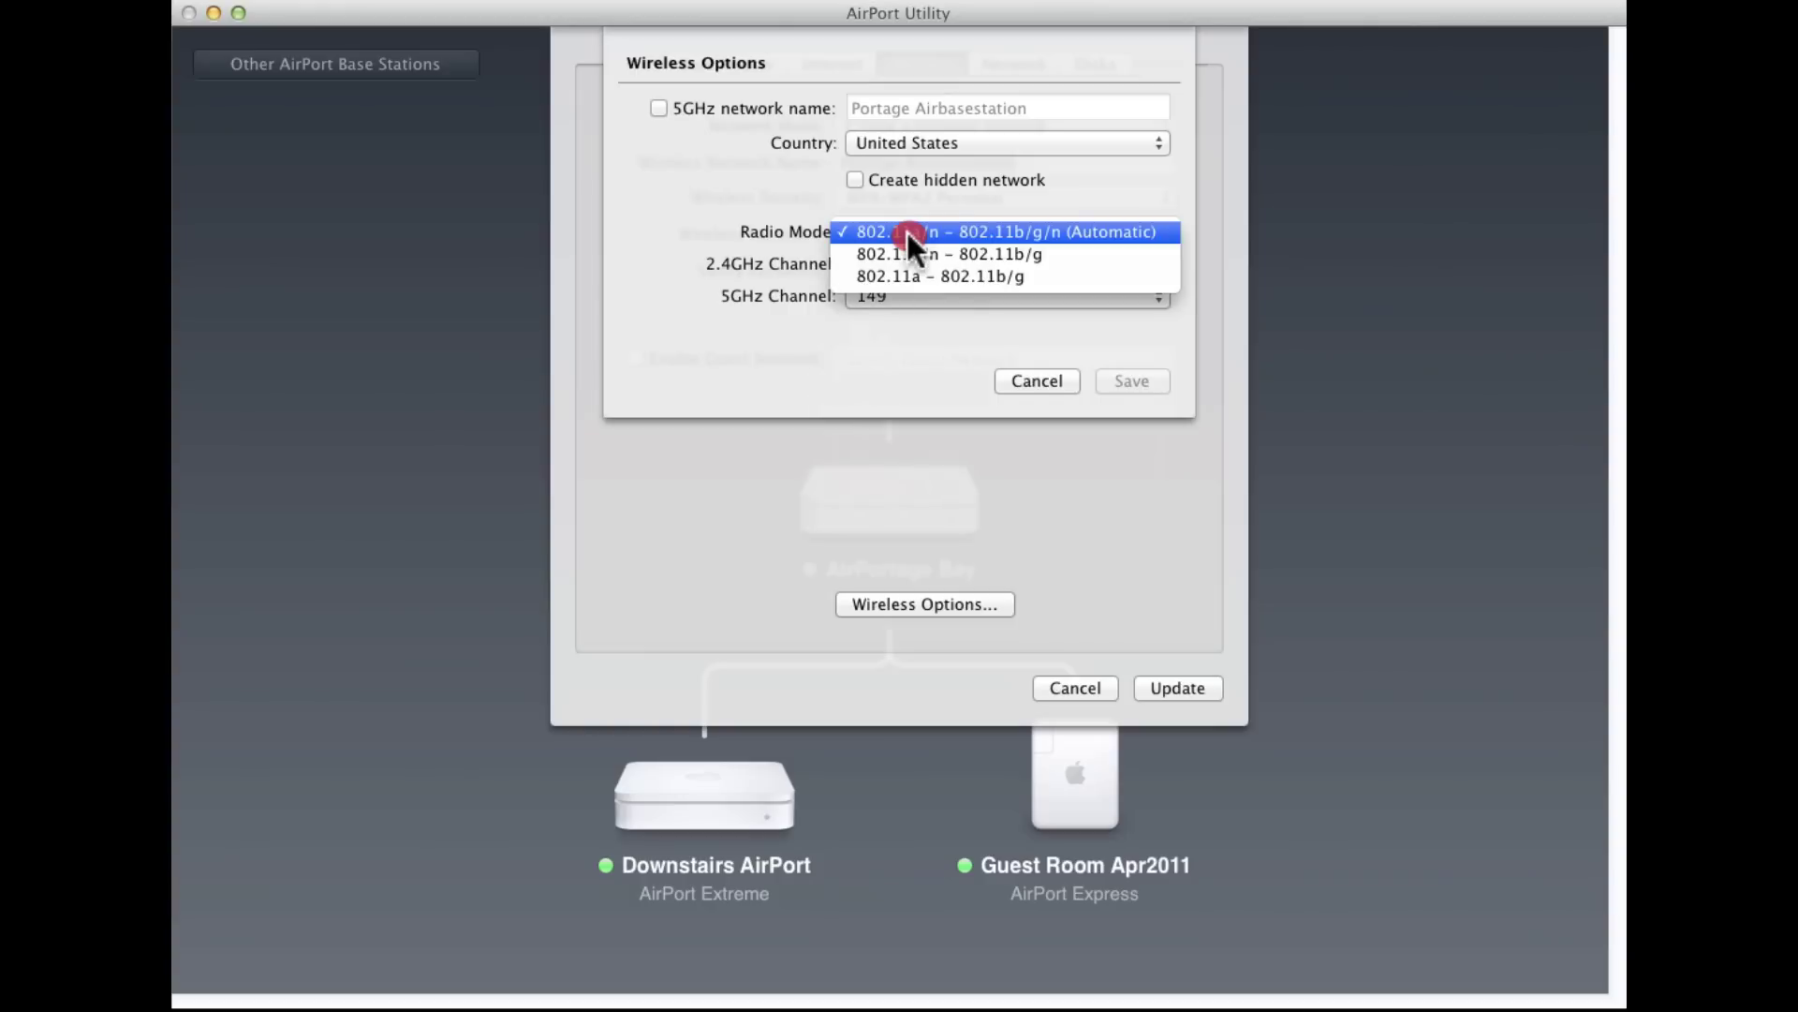
left_click(1138, 230)
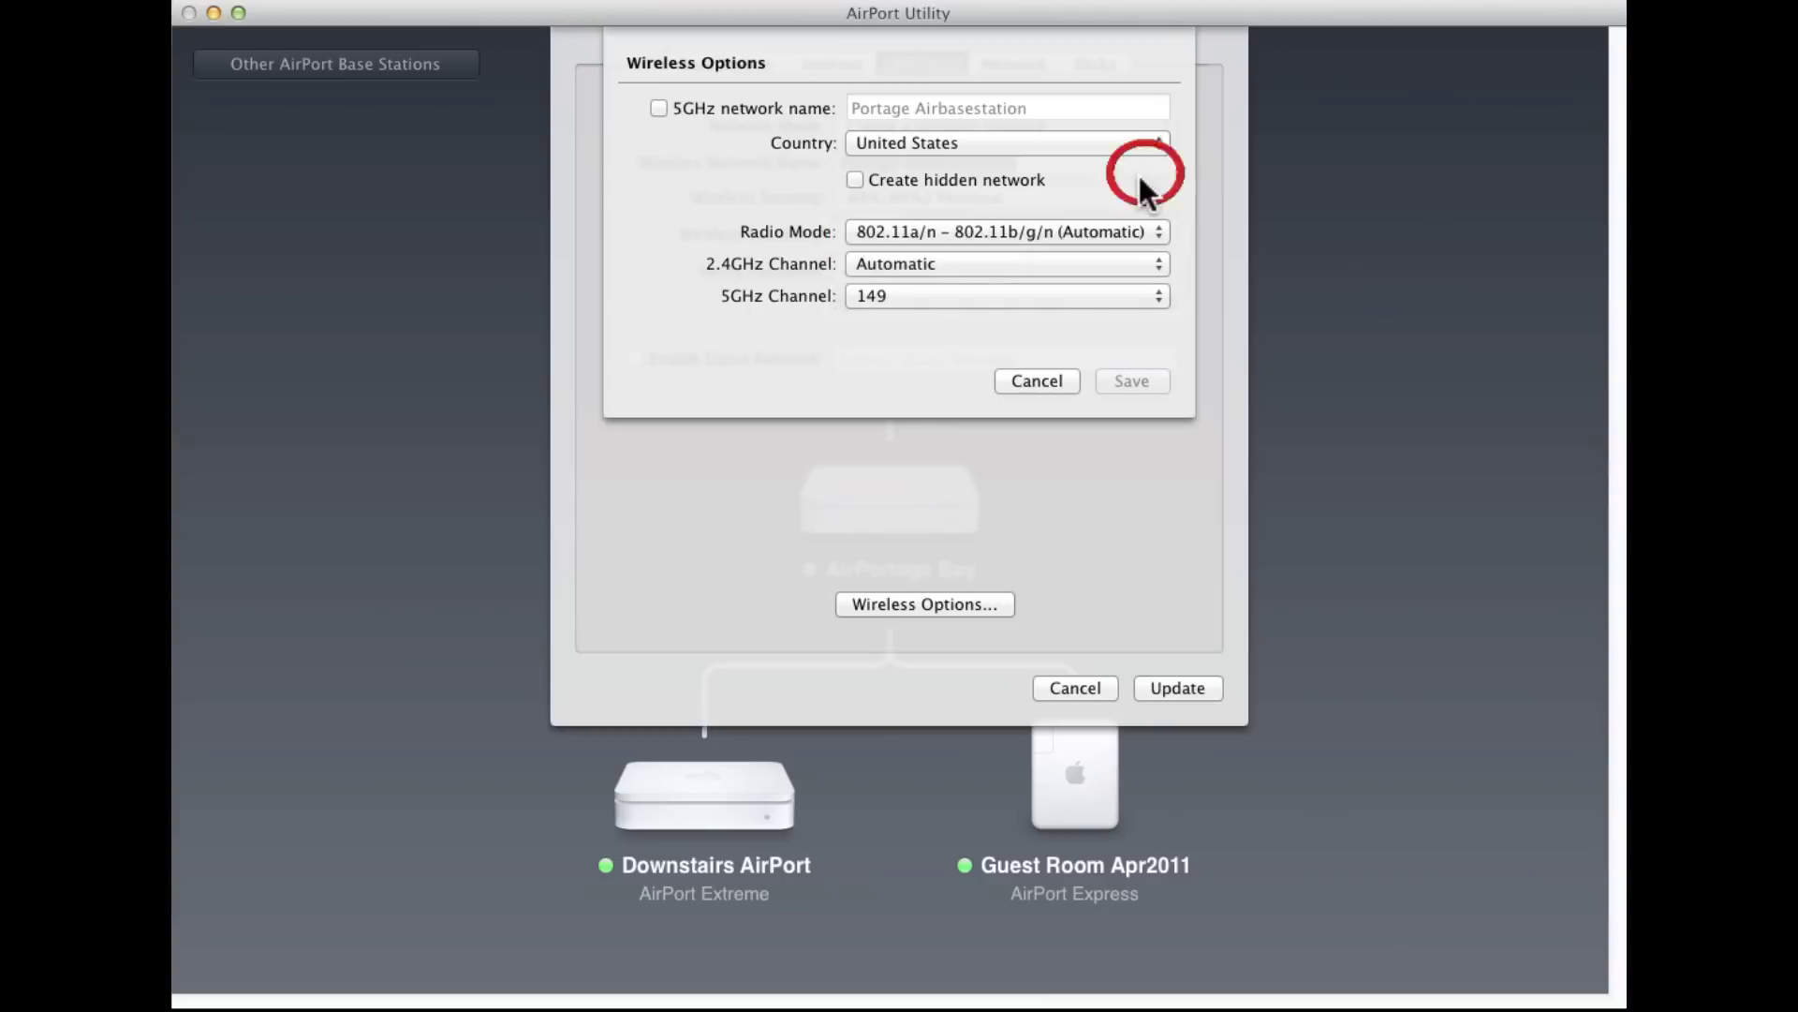
left_click(1124, 225, "alt")
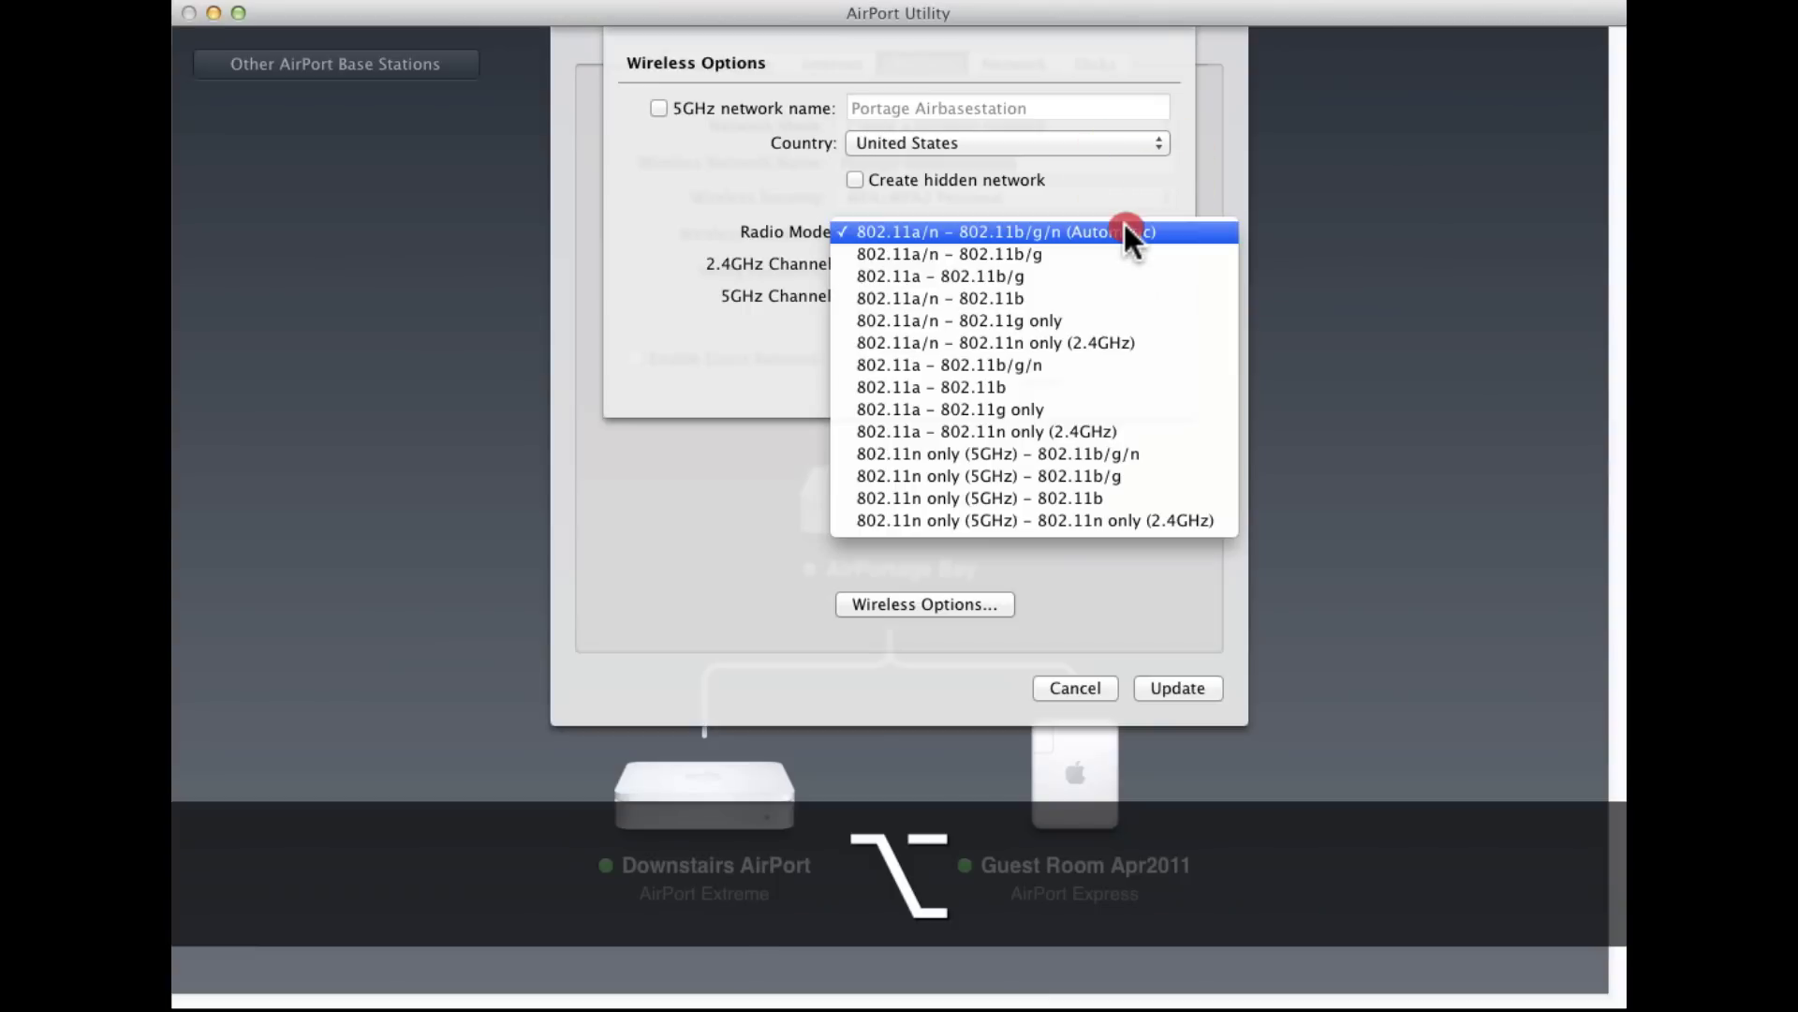
left_click_drag(1124, 223, 1139, 159)
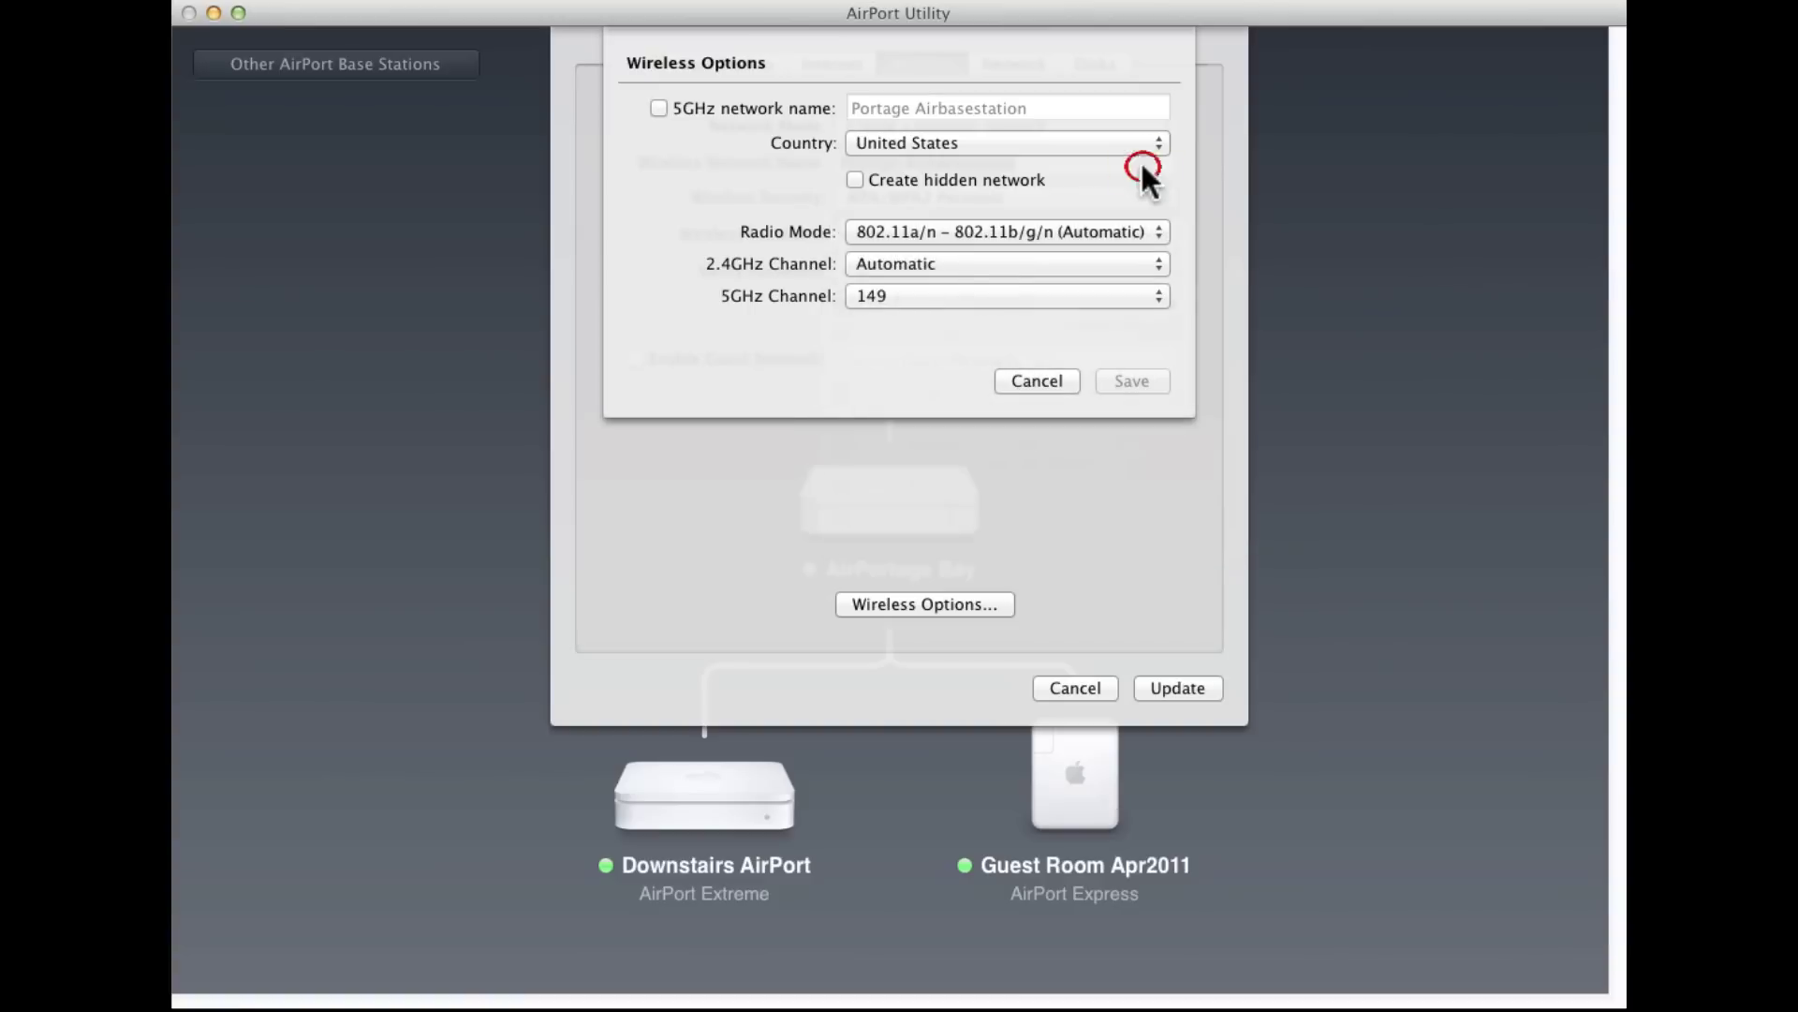
left_click(1037, 386)
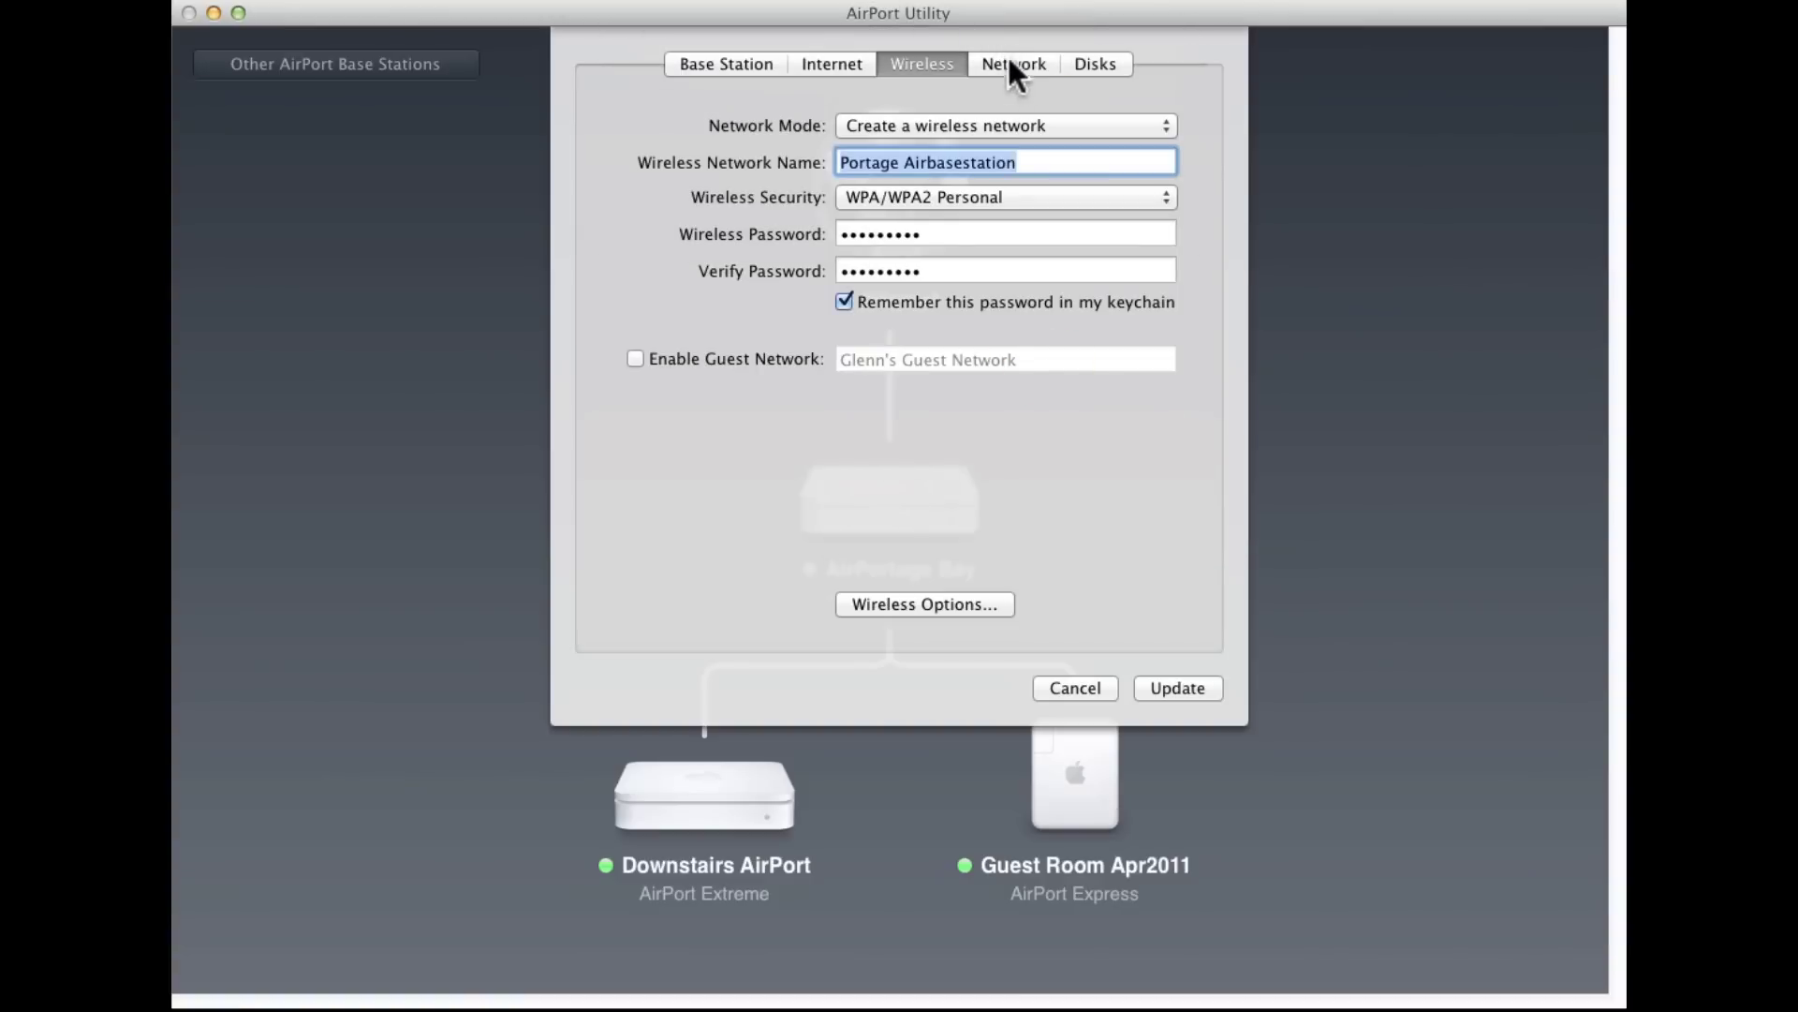
left_click(1014, 69)
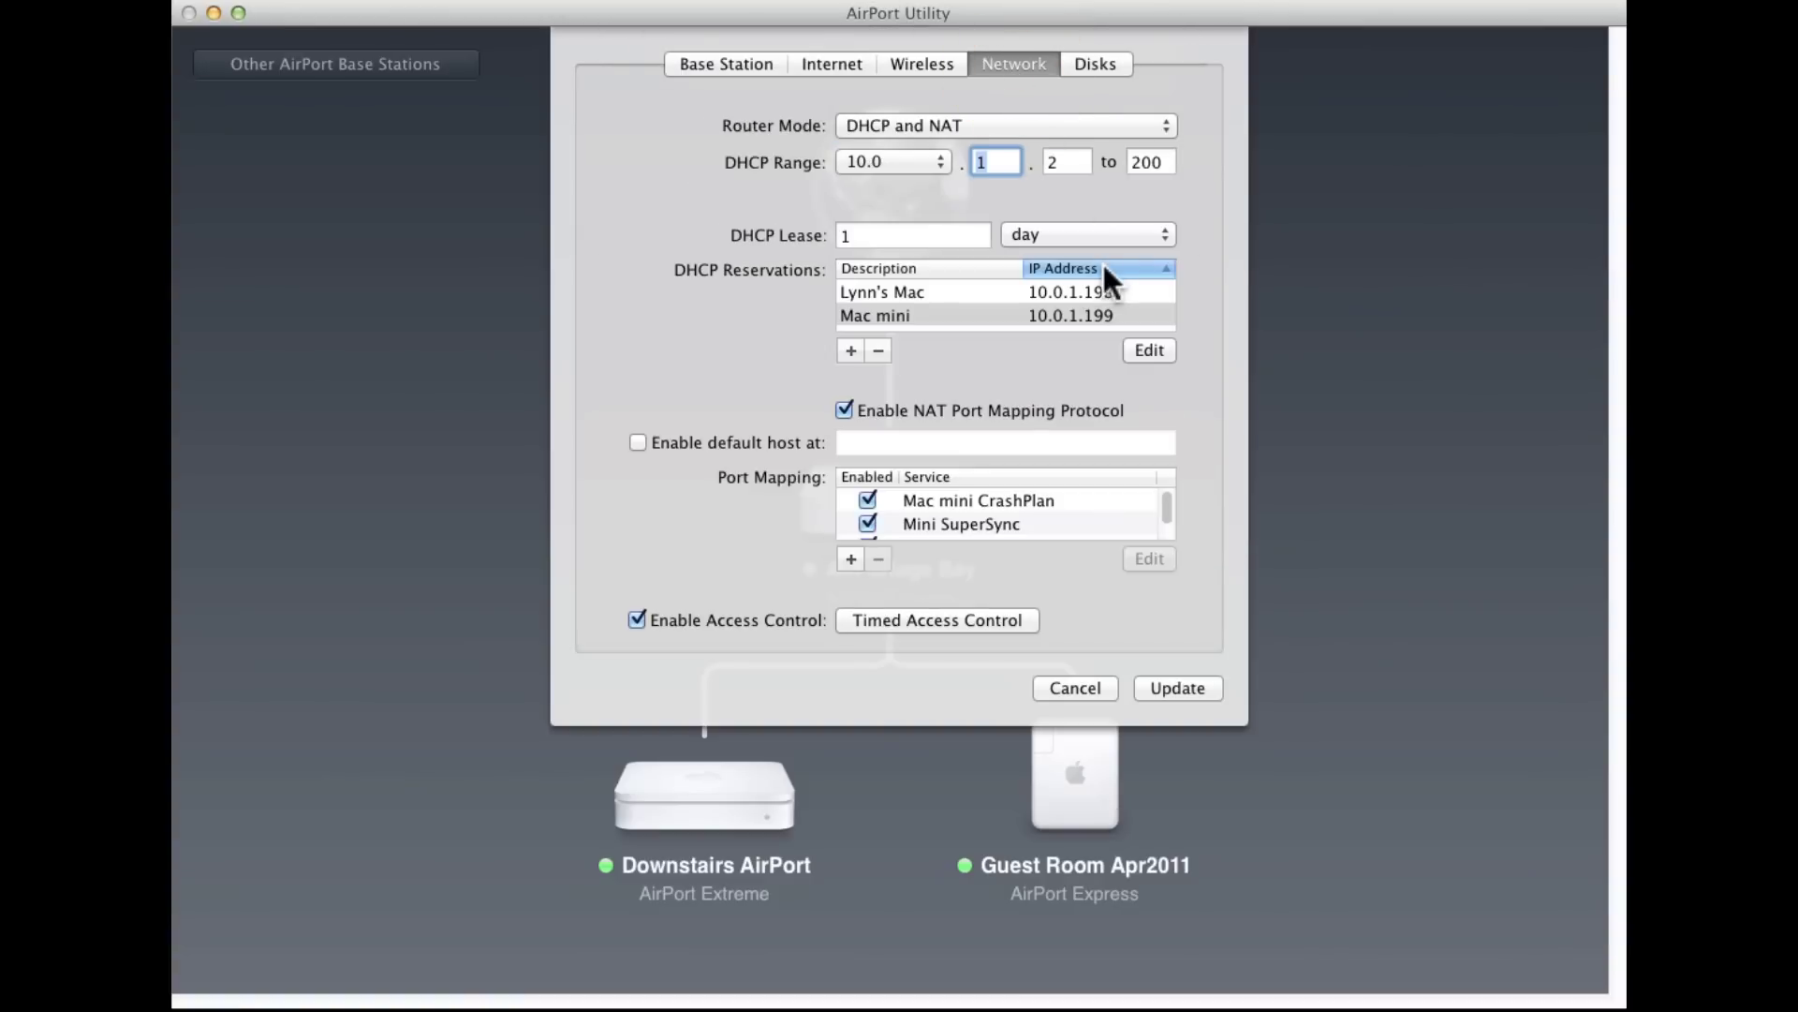
left_click(1083, 128)
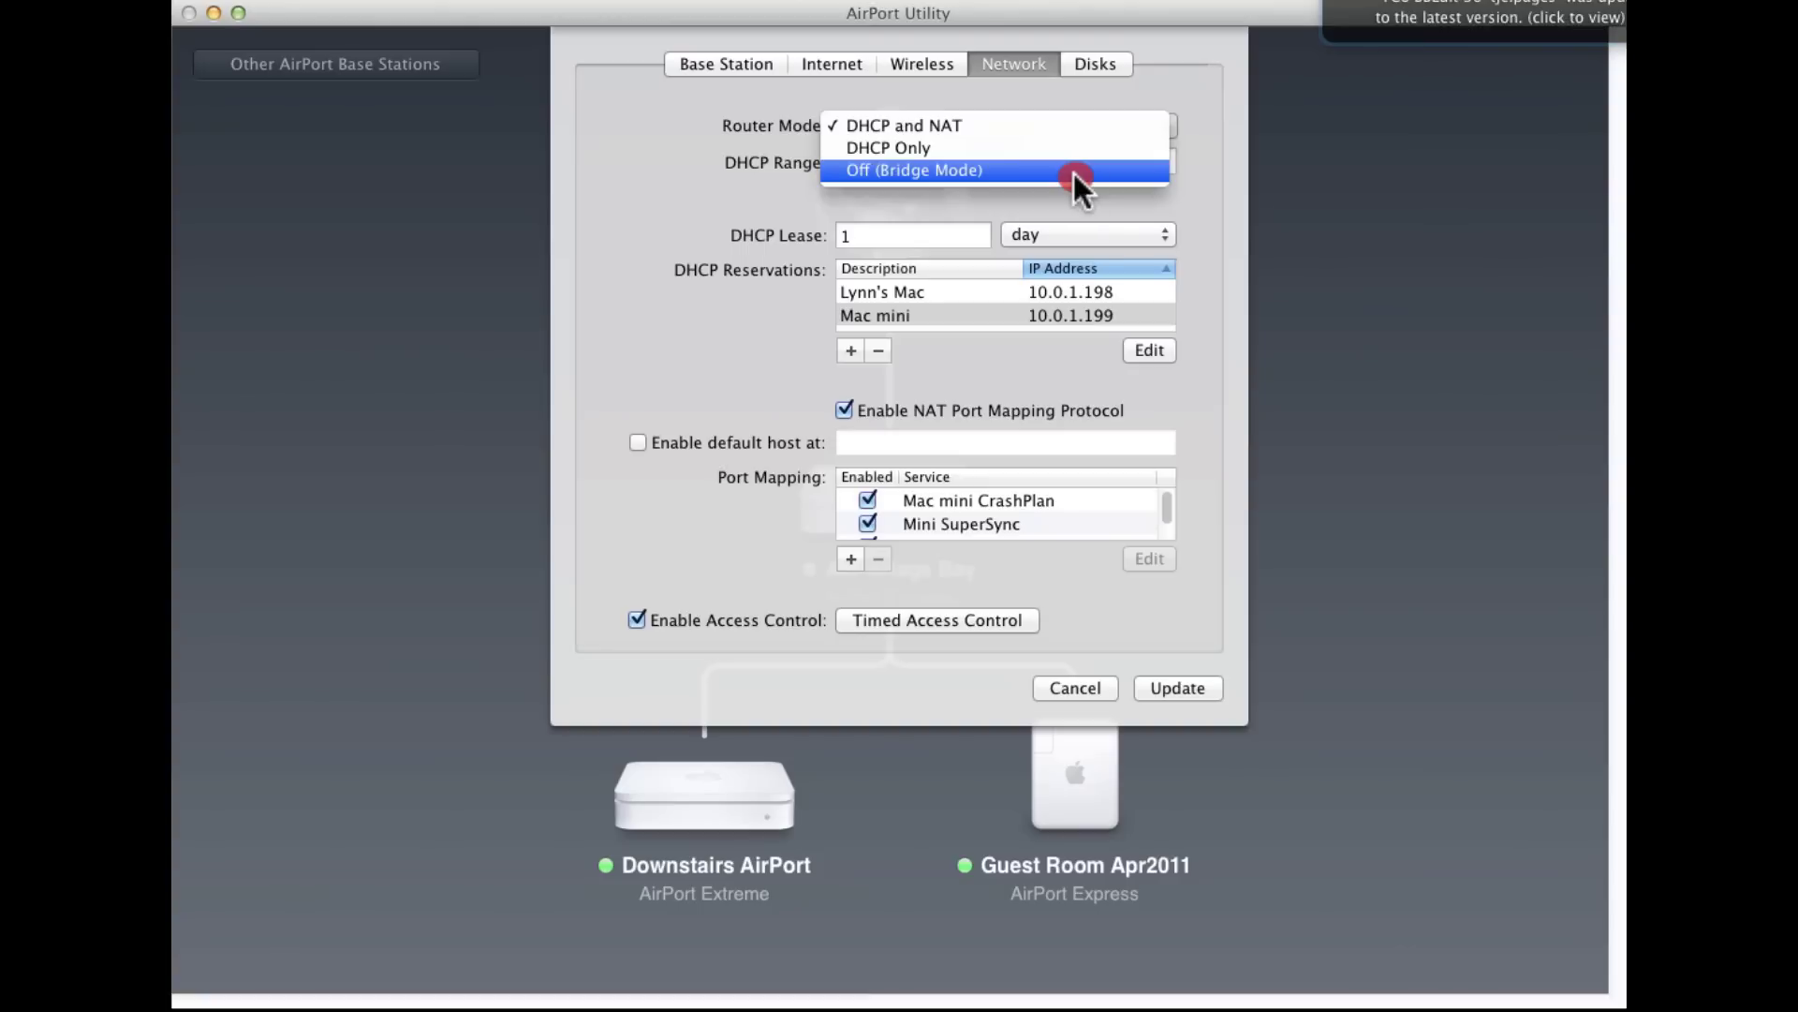
left_click(1041, 401)
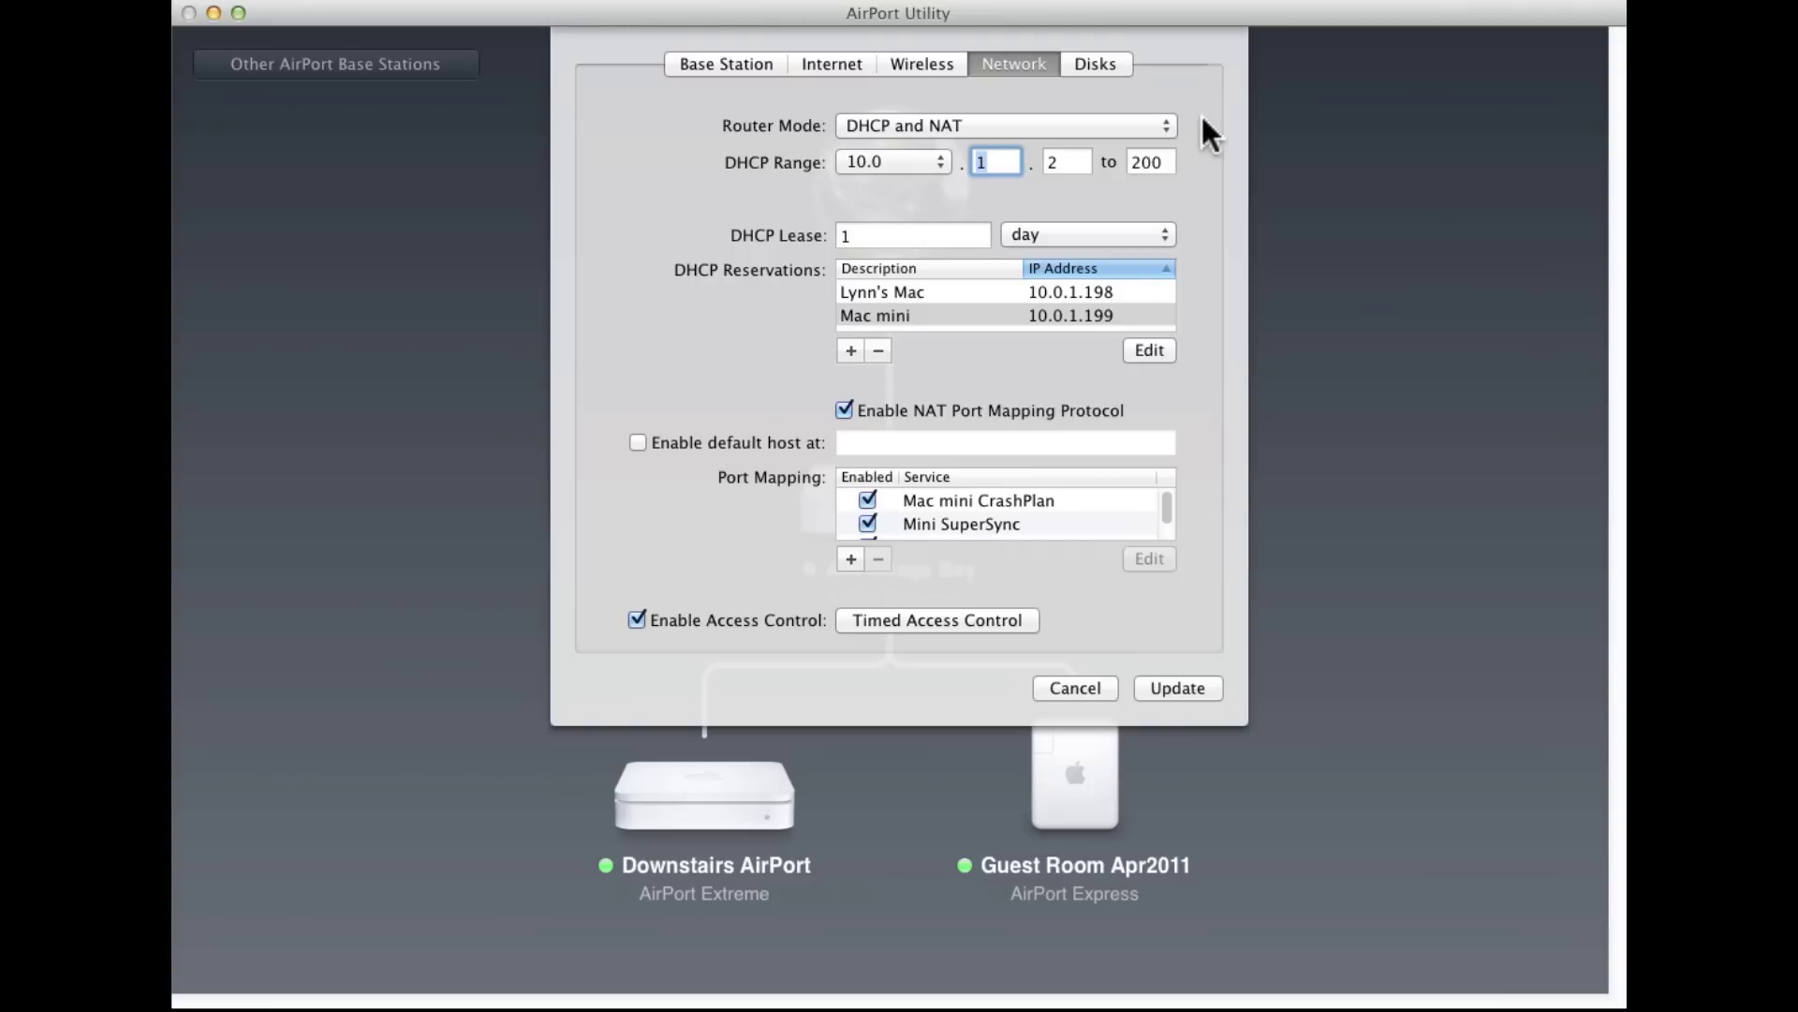
Review the 10.0 DHCP address prefix and the Mac mini reservation without changing them
left_click(901, 164)
left_click(998, 188)
left_click(1149, 350)
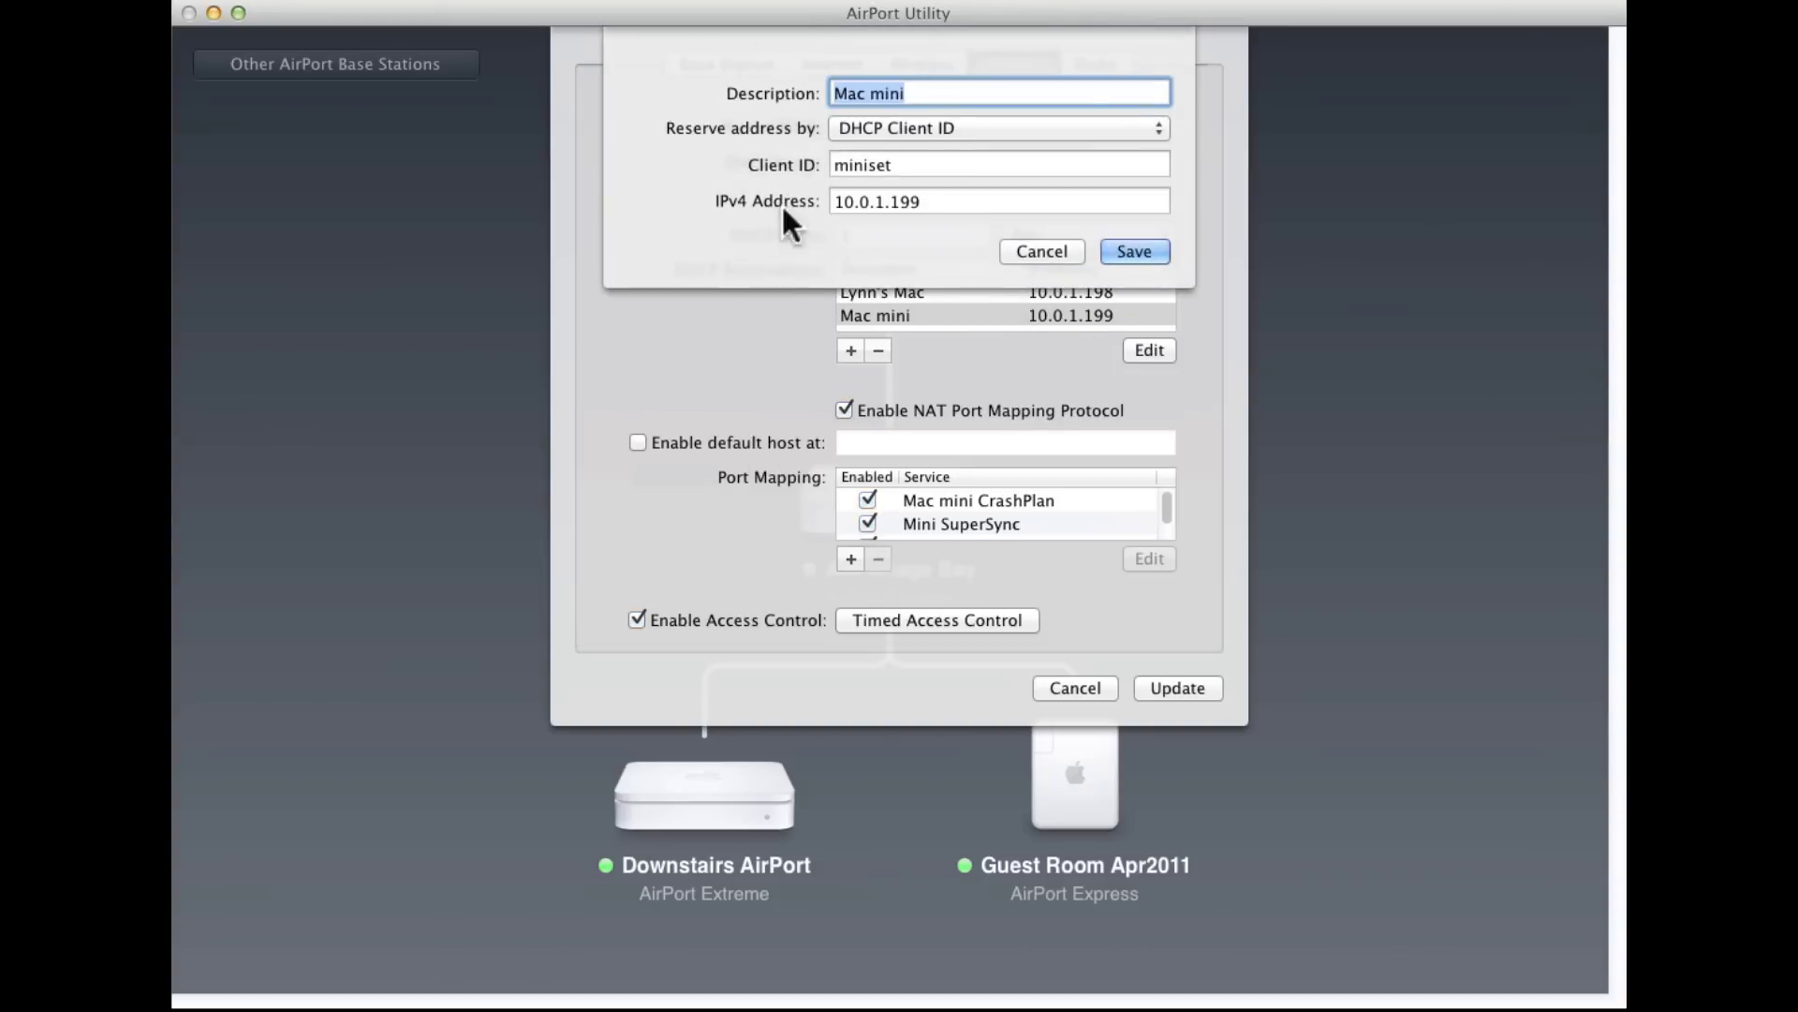
left_click(1036, 251)
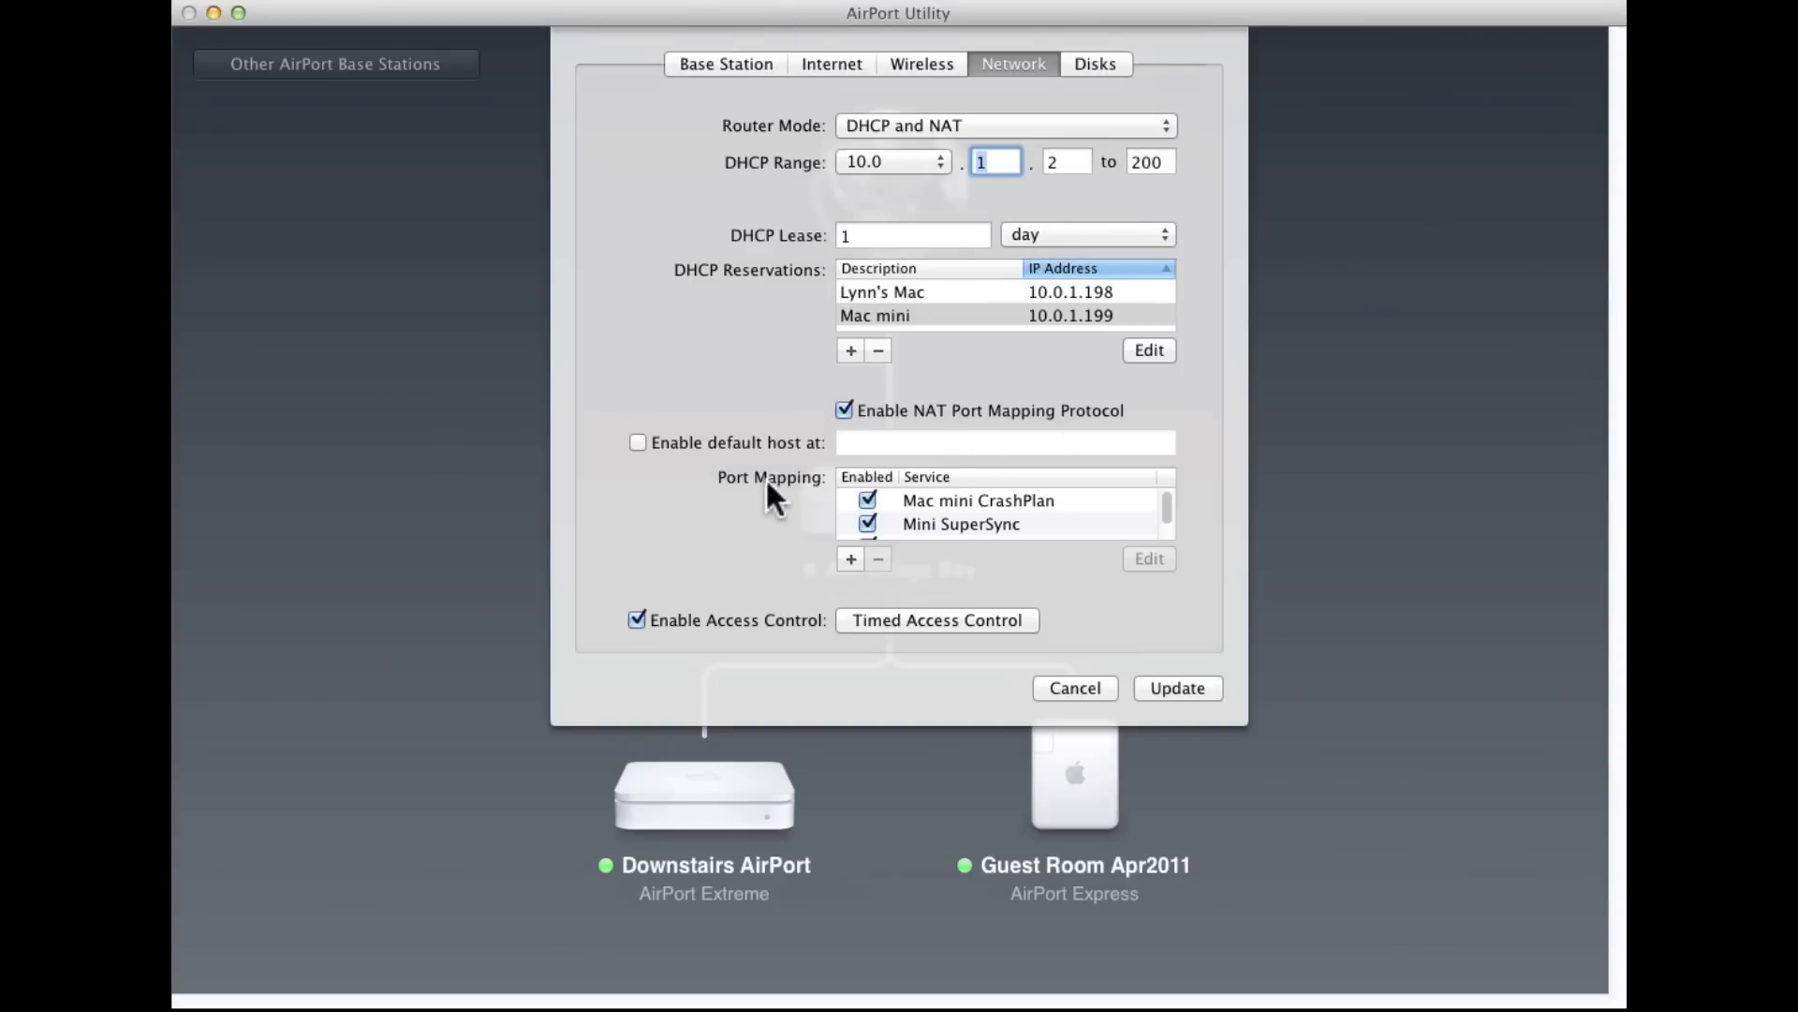
Try a Personal Web Sharing port mapping, discard it, and view the Timed Access Control schedule
left_click(848, 559)
left_click(1154, 91)
left_click(1103, 171)
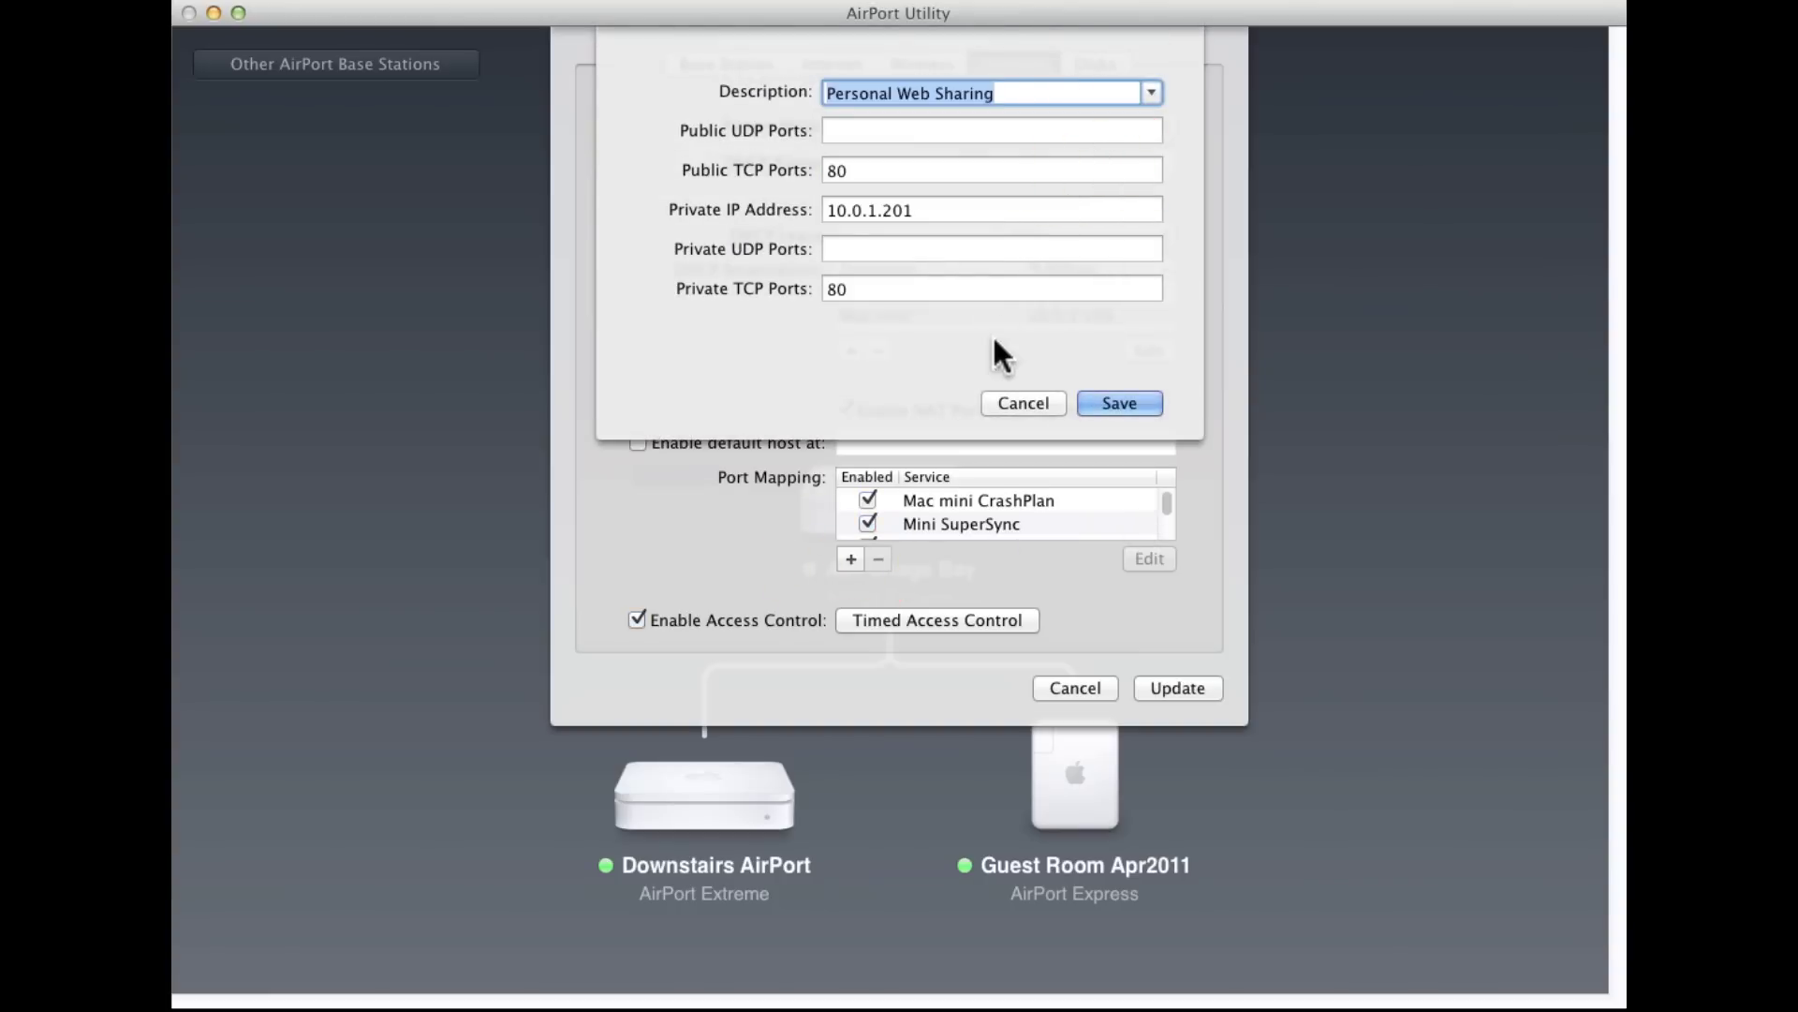
left_click(1005, 408)
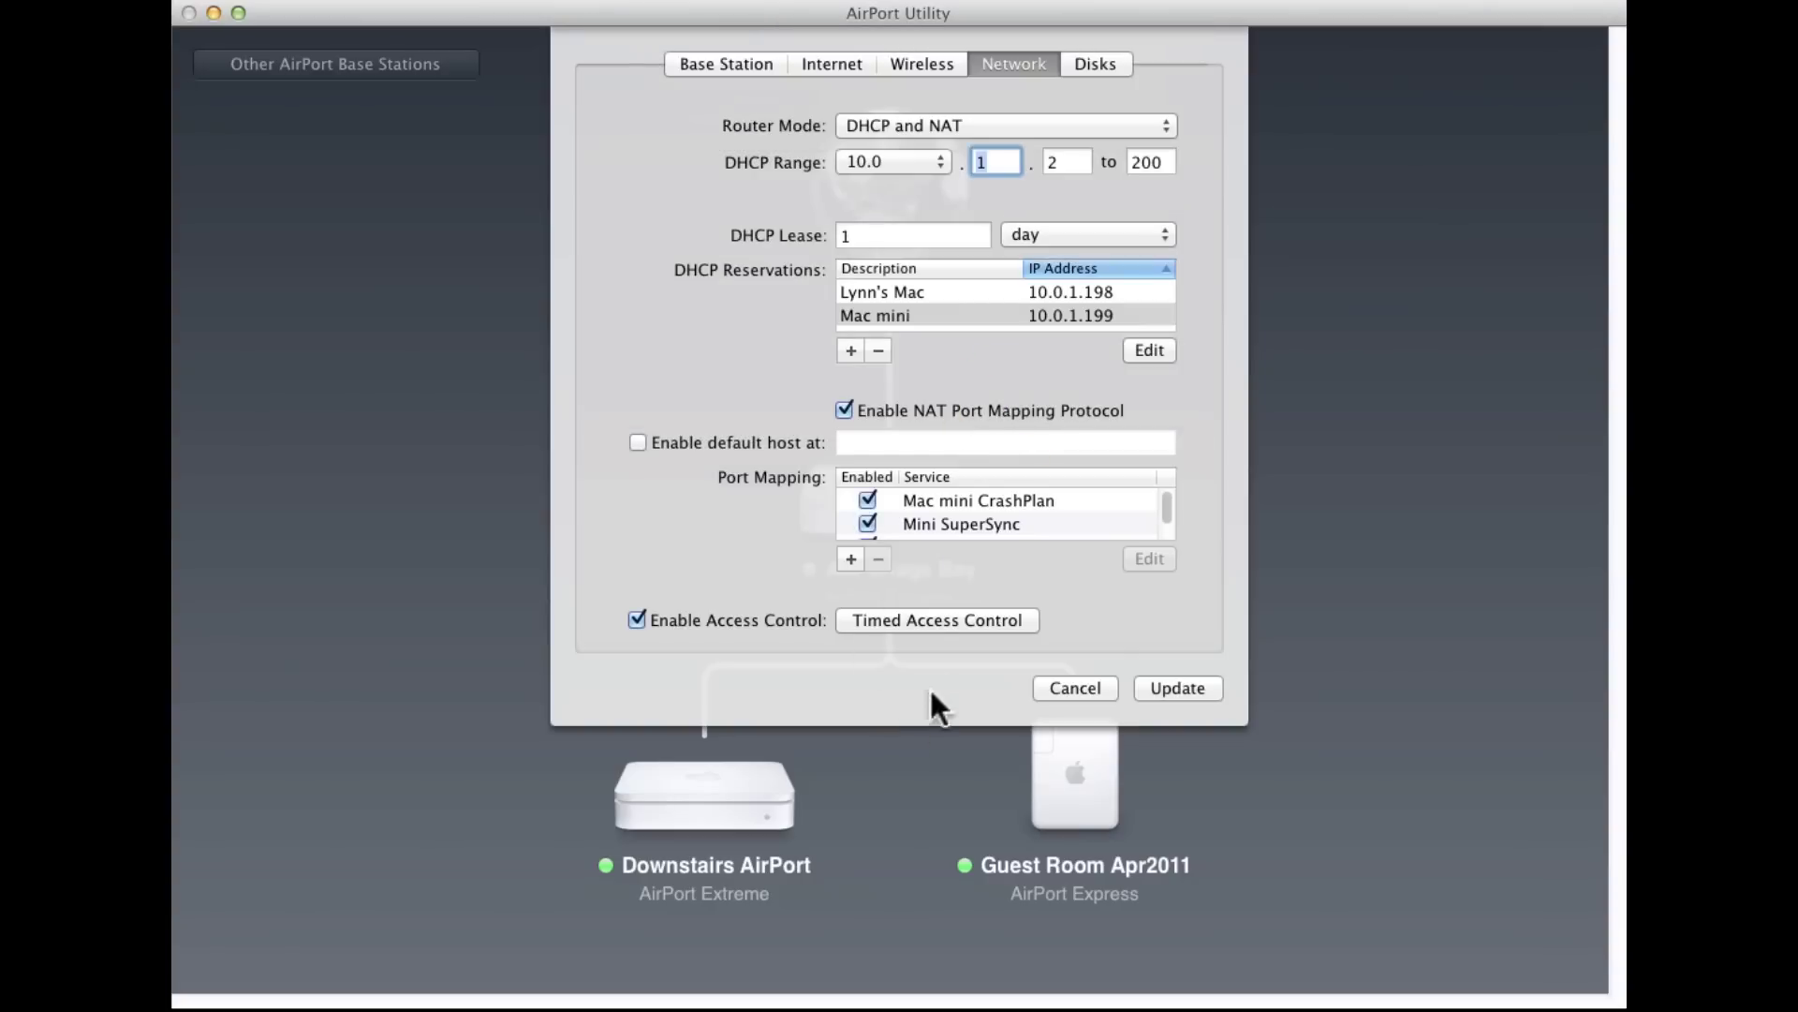
left_click(902, 618)
Glance at the Disks settings, then cancel AirPortage Bay's settings without updating
left_click(1094, 56)
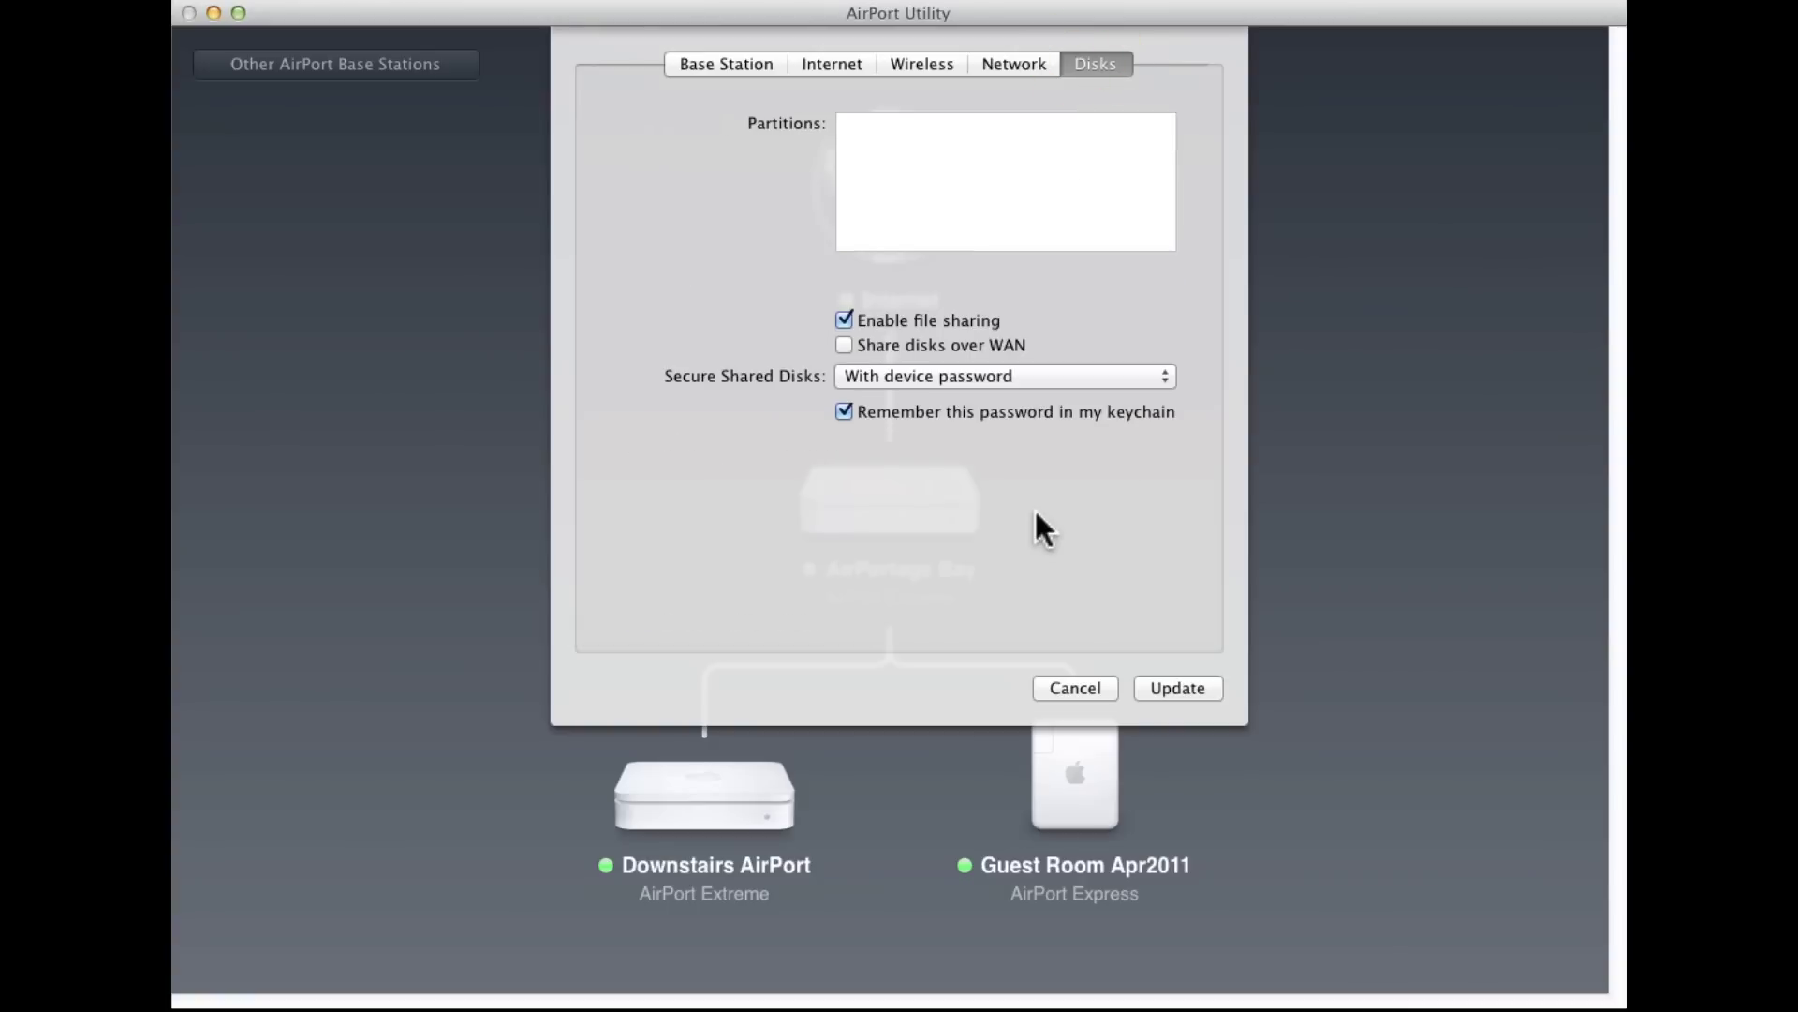
left_click(1068, 691)
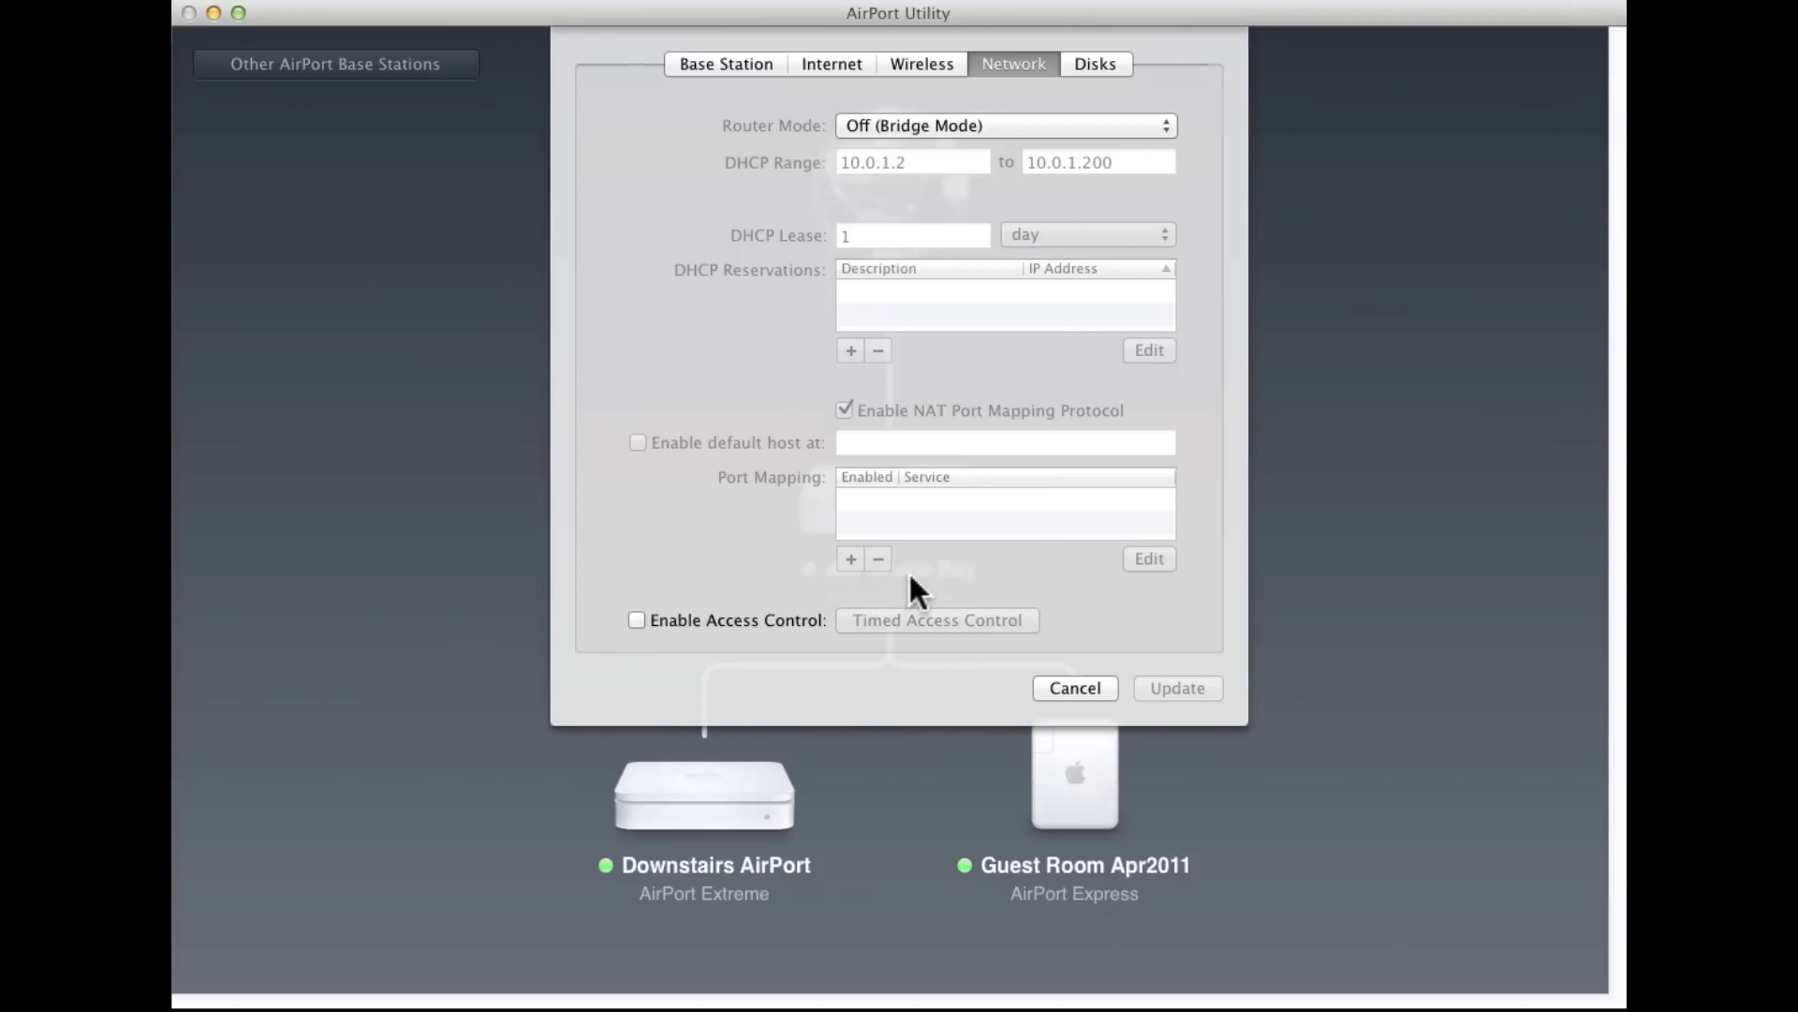
Review the recovery partition and device-password disk security, then cancel back to the network map
left_click(1094, 64)
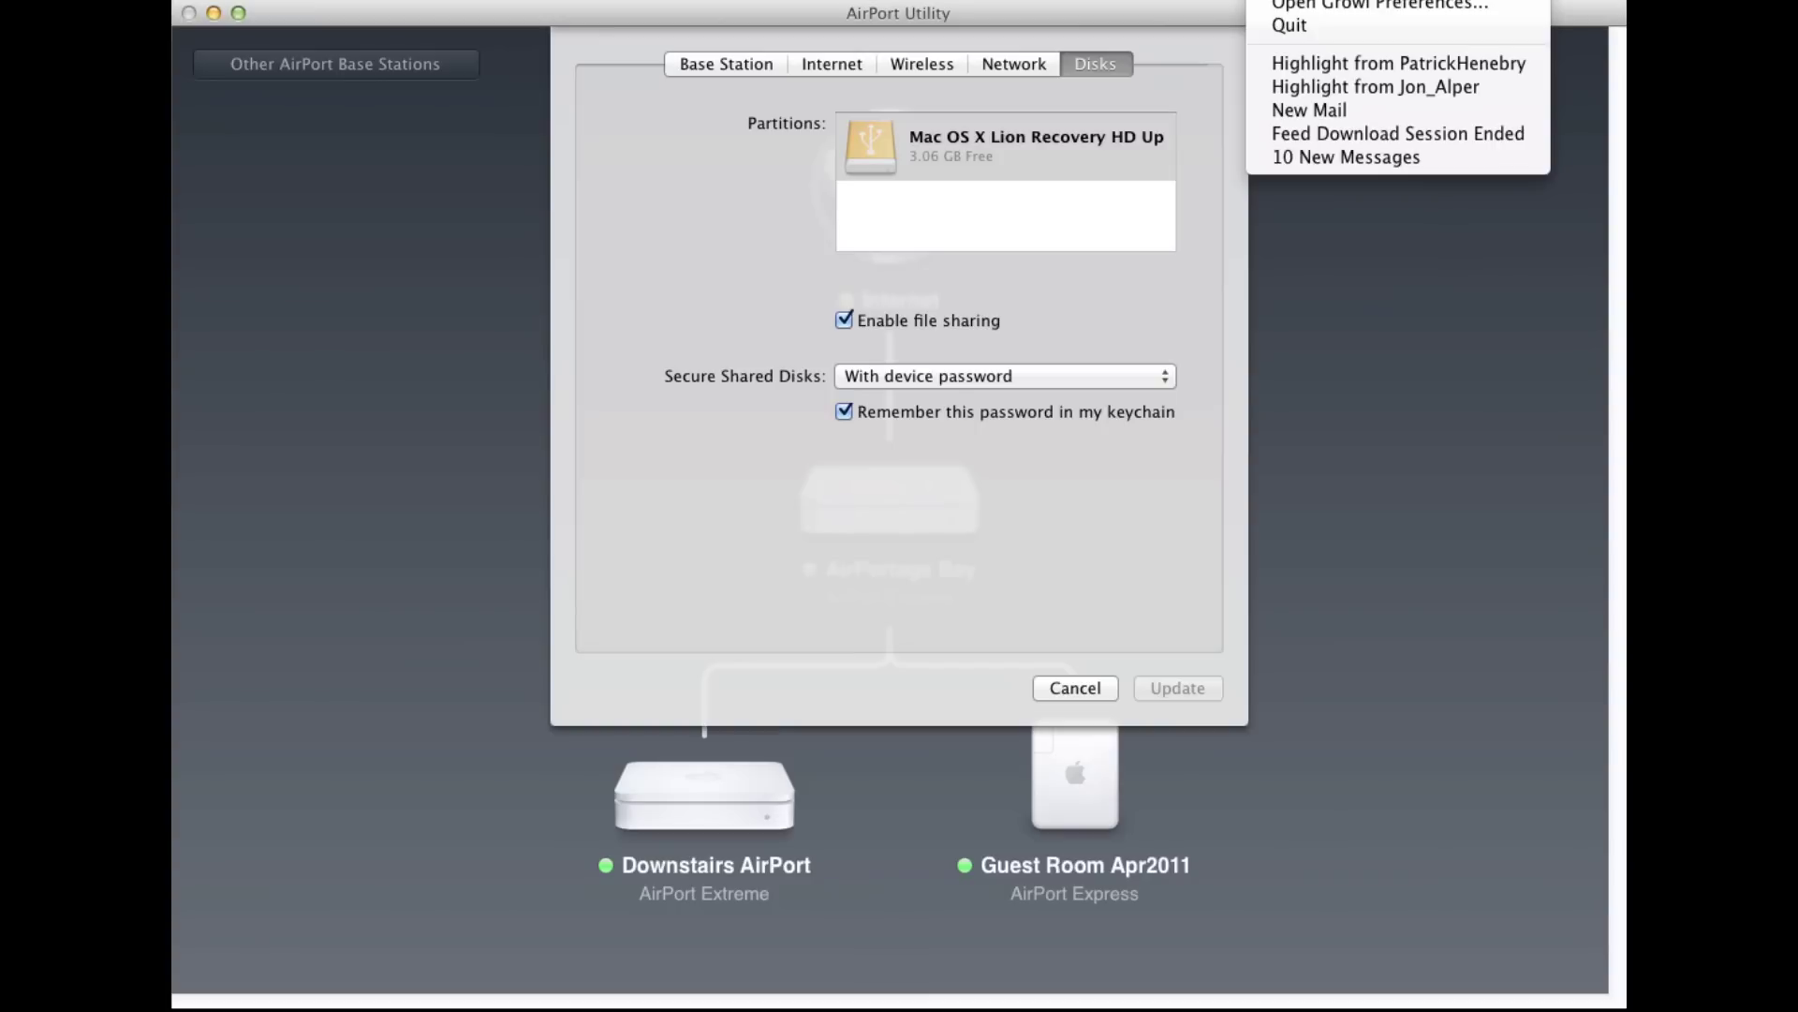
key("Escape")
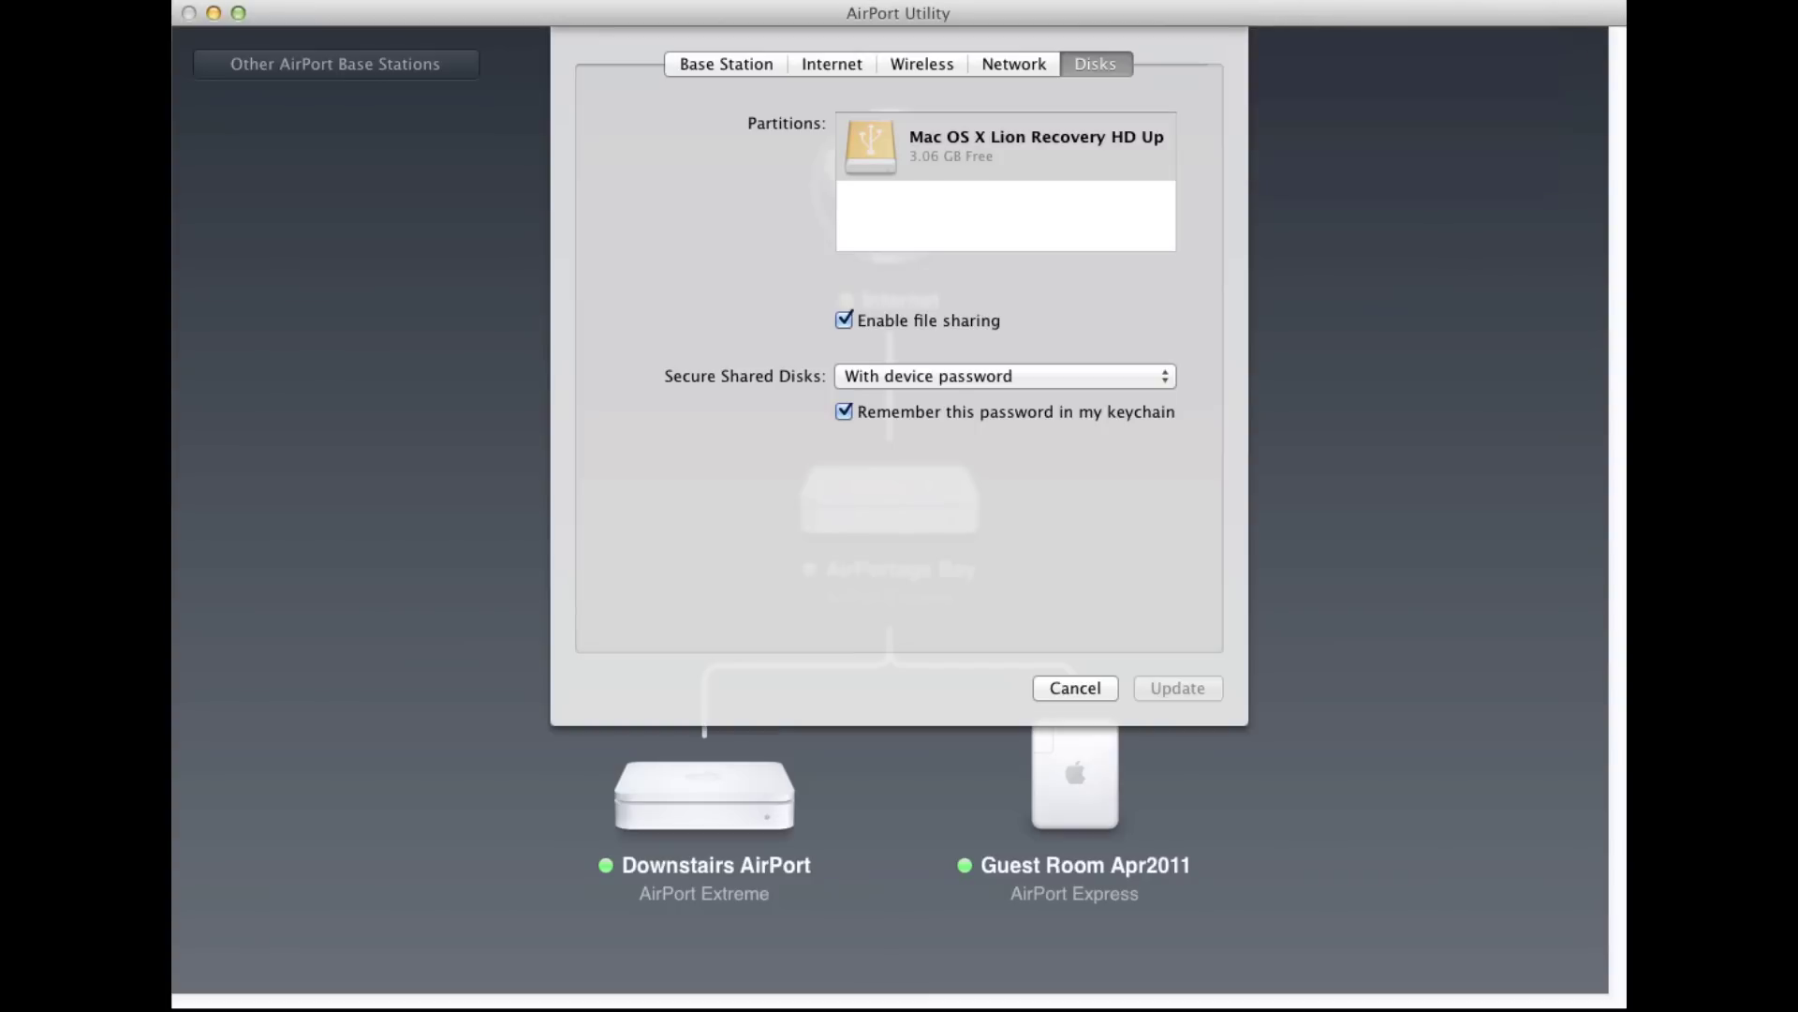
left_click(1064, 148)
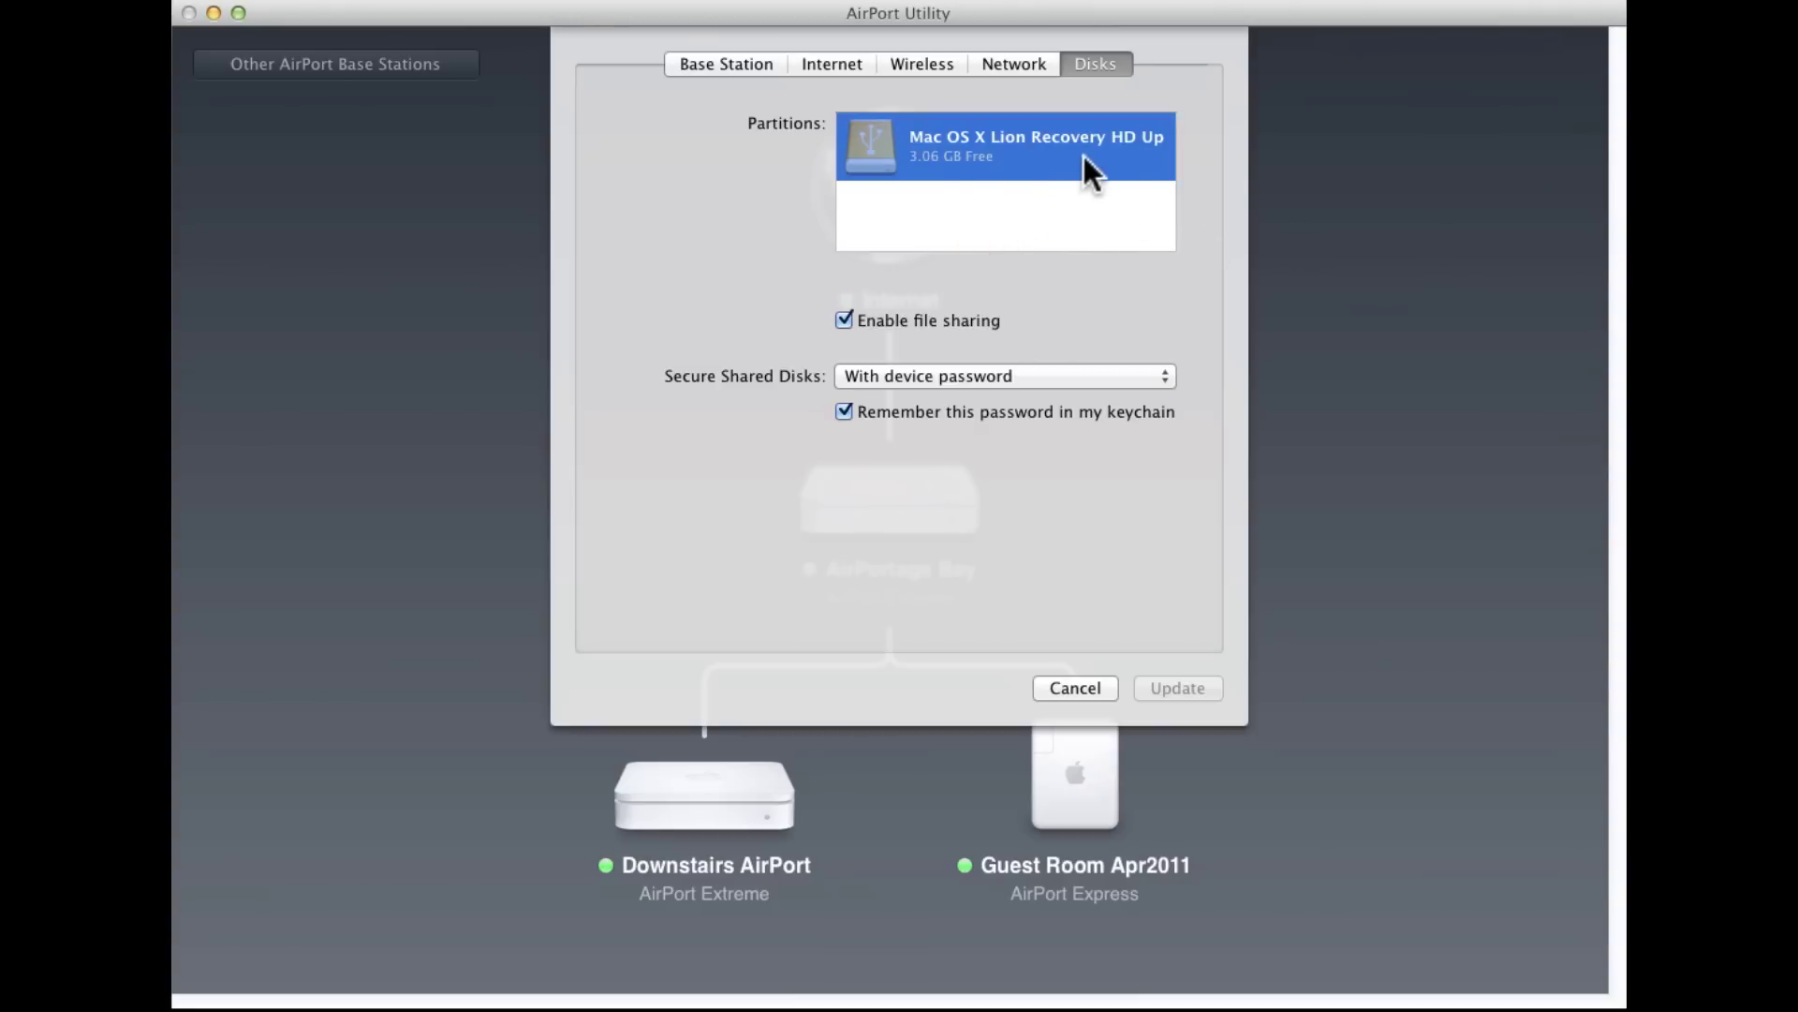
left_click(916, 380)
left_click(1116, 476)
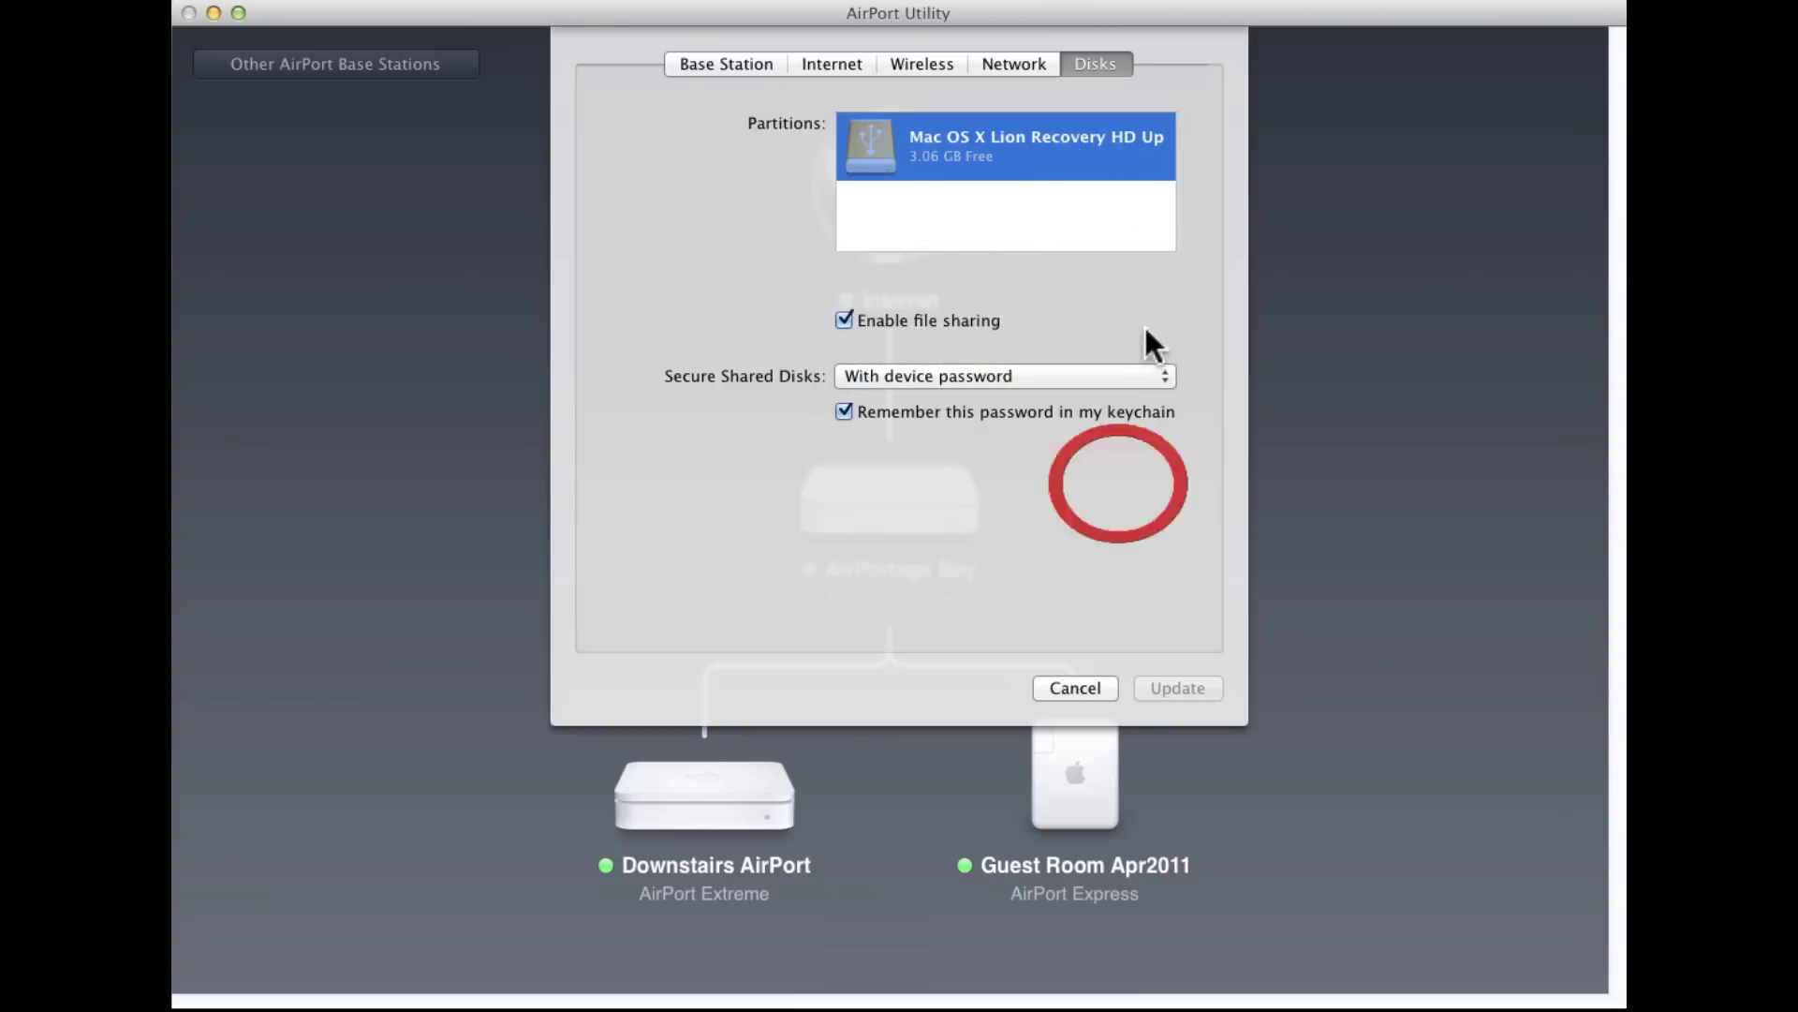
left_click(1076, 689)
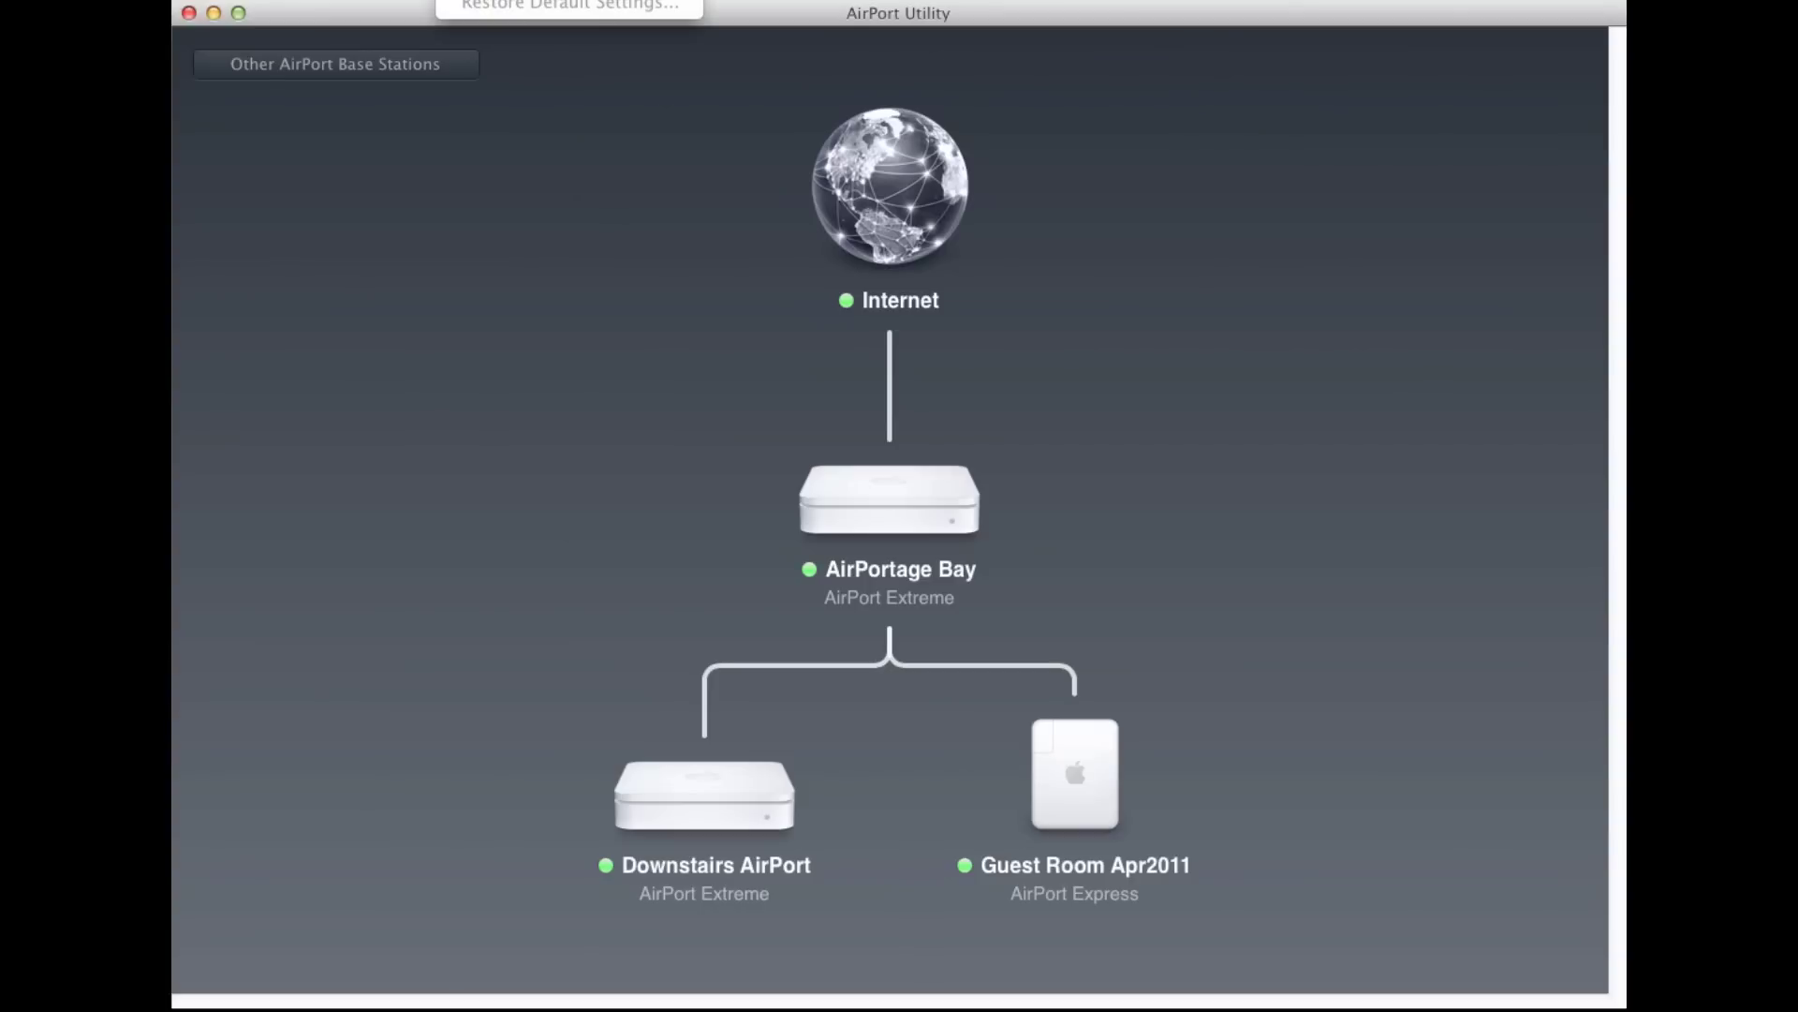
Open AirPortage Bay's settings and browse the Base Station and File menus' export configuration option
left_click(883, 568)
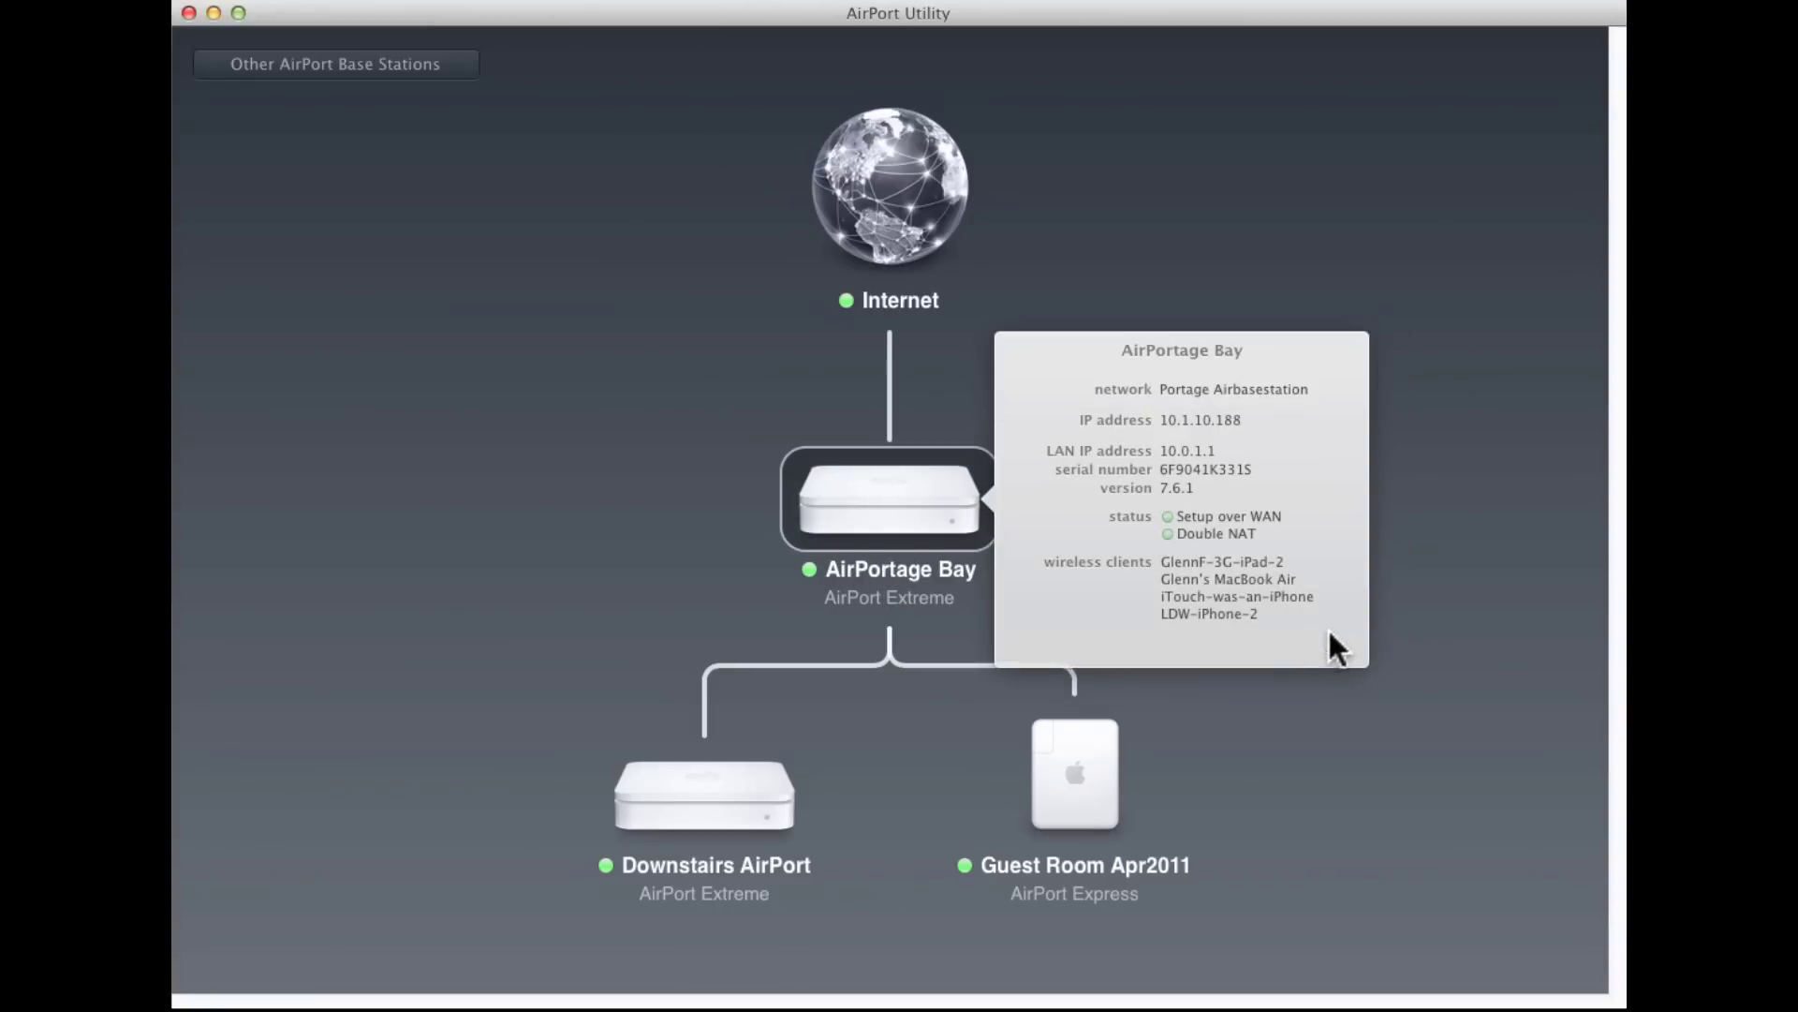
left_click(1335, 644)
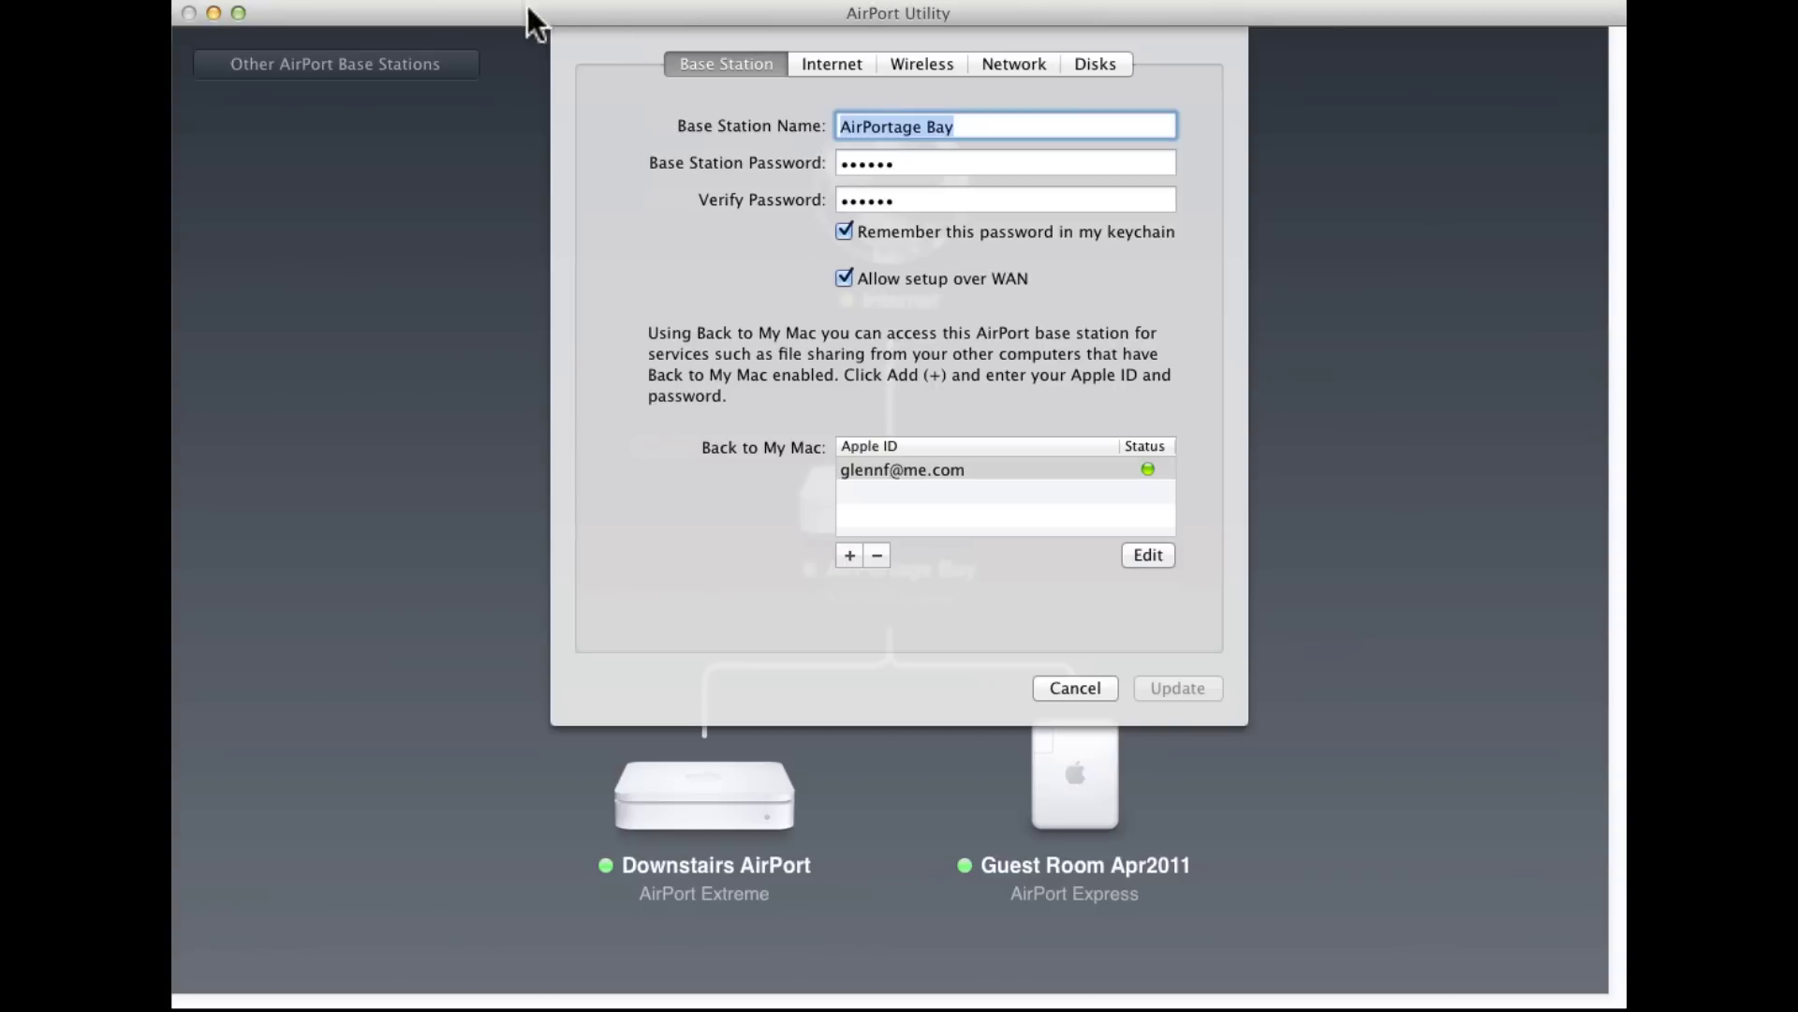
left_click(525, 2)
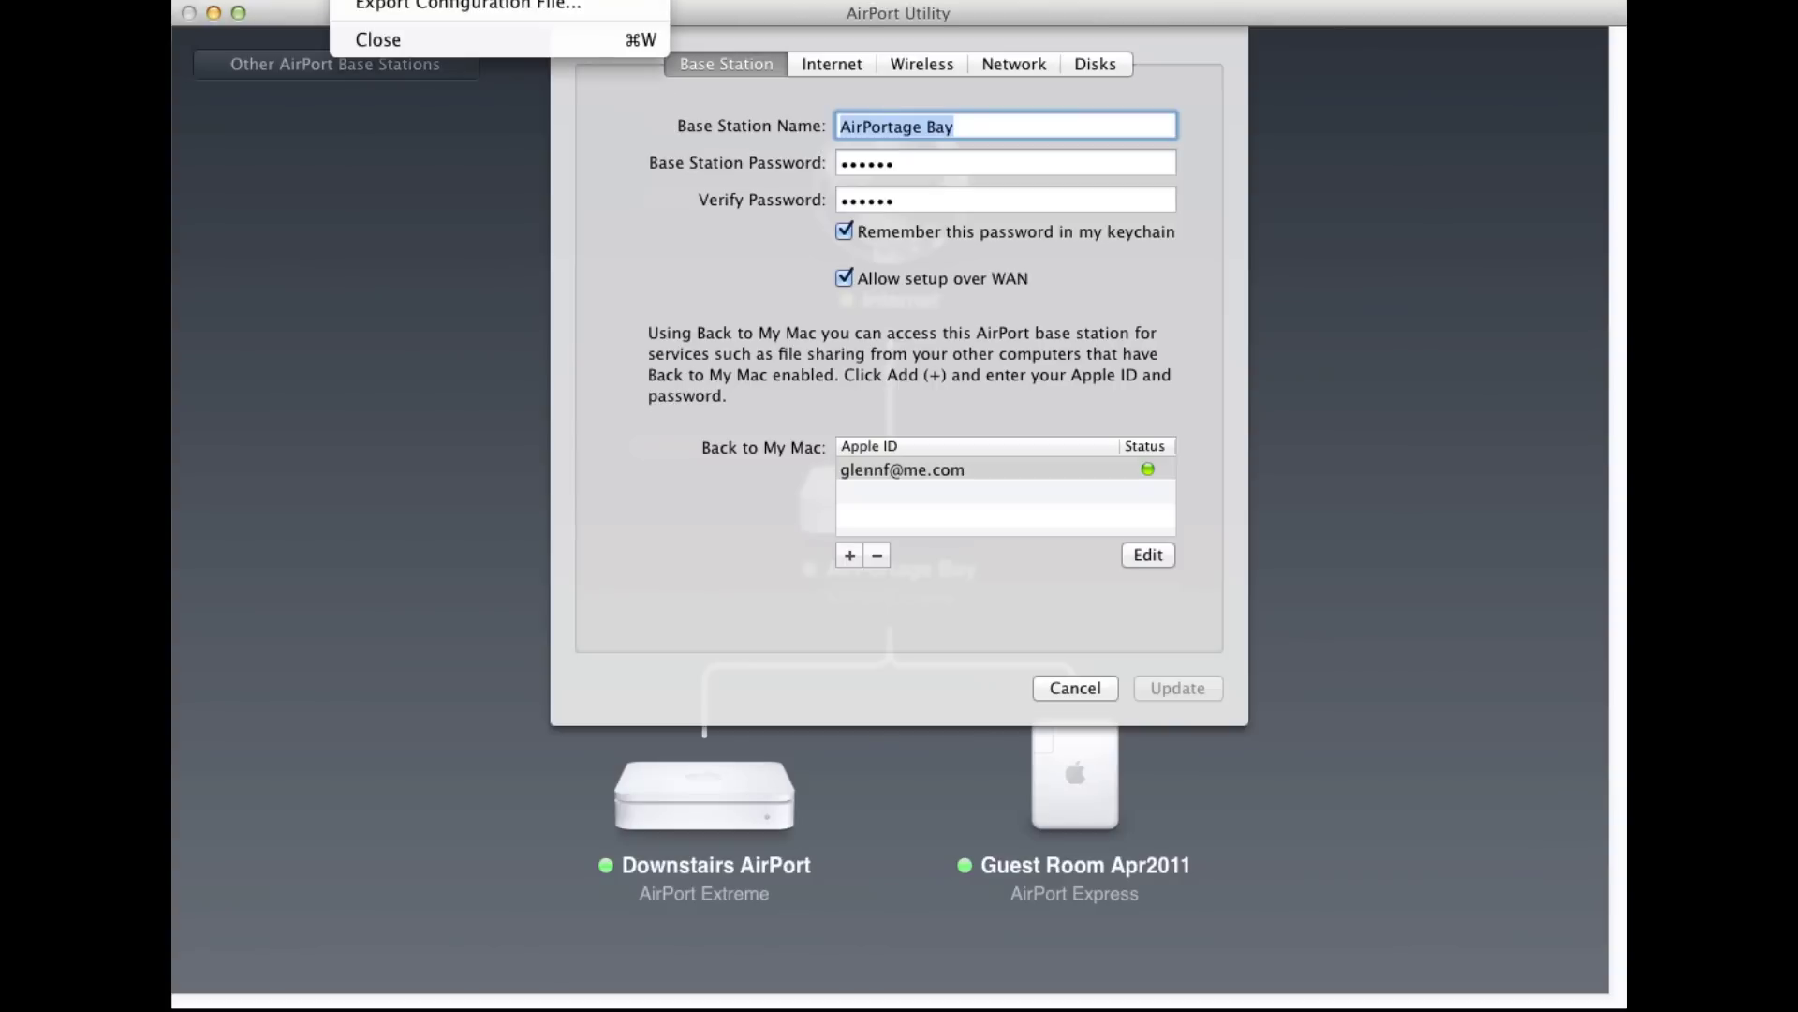
left_click(474, 9)
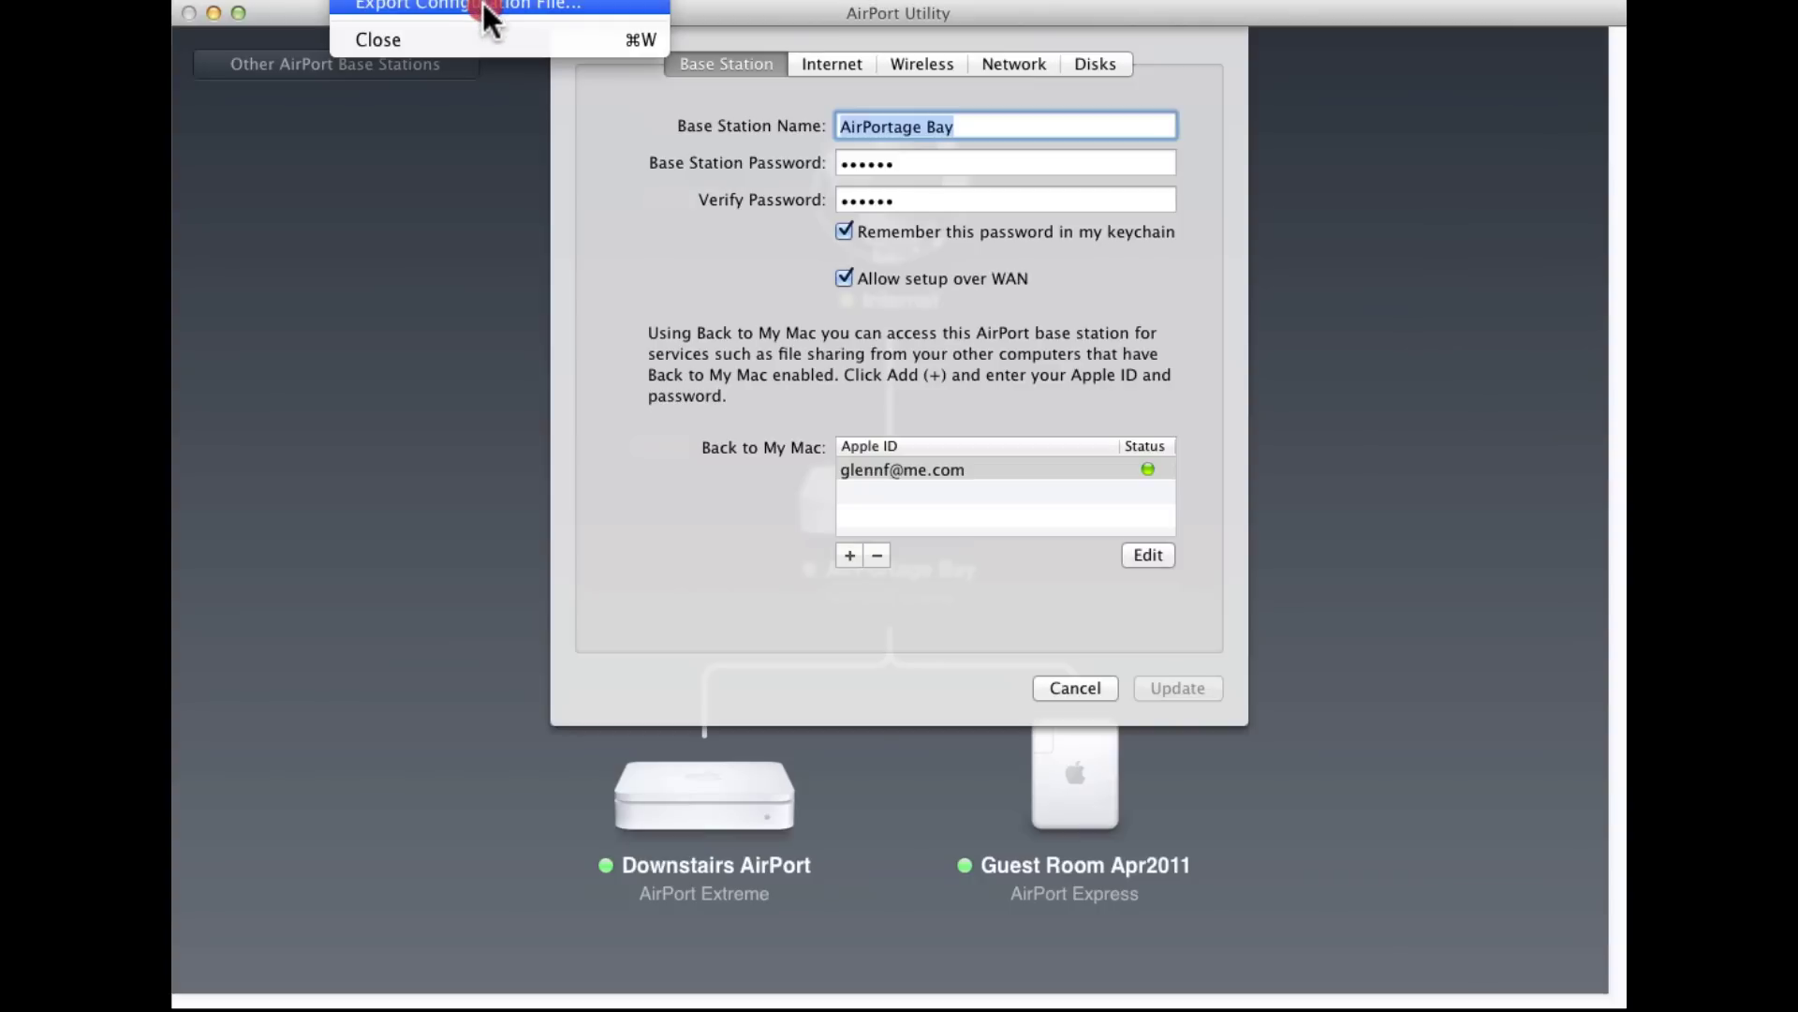
left_click(457, 8)
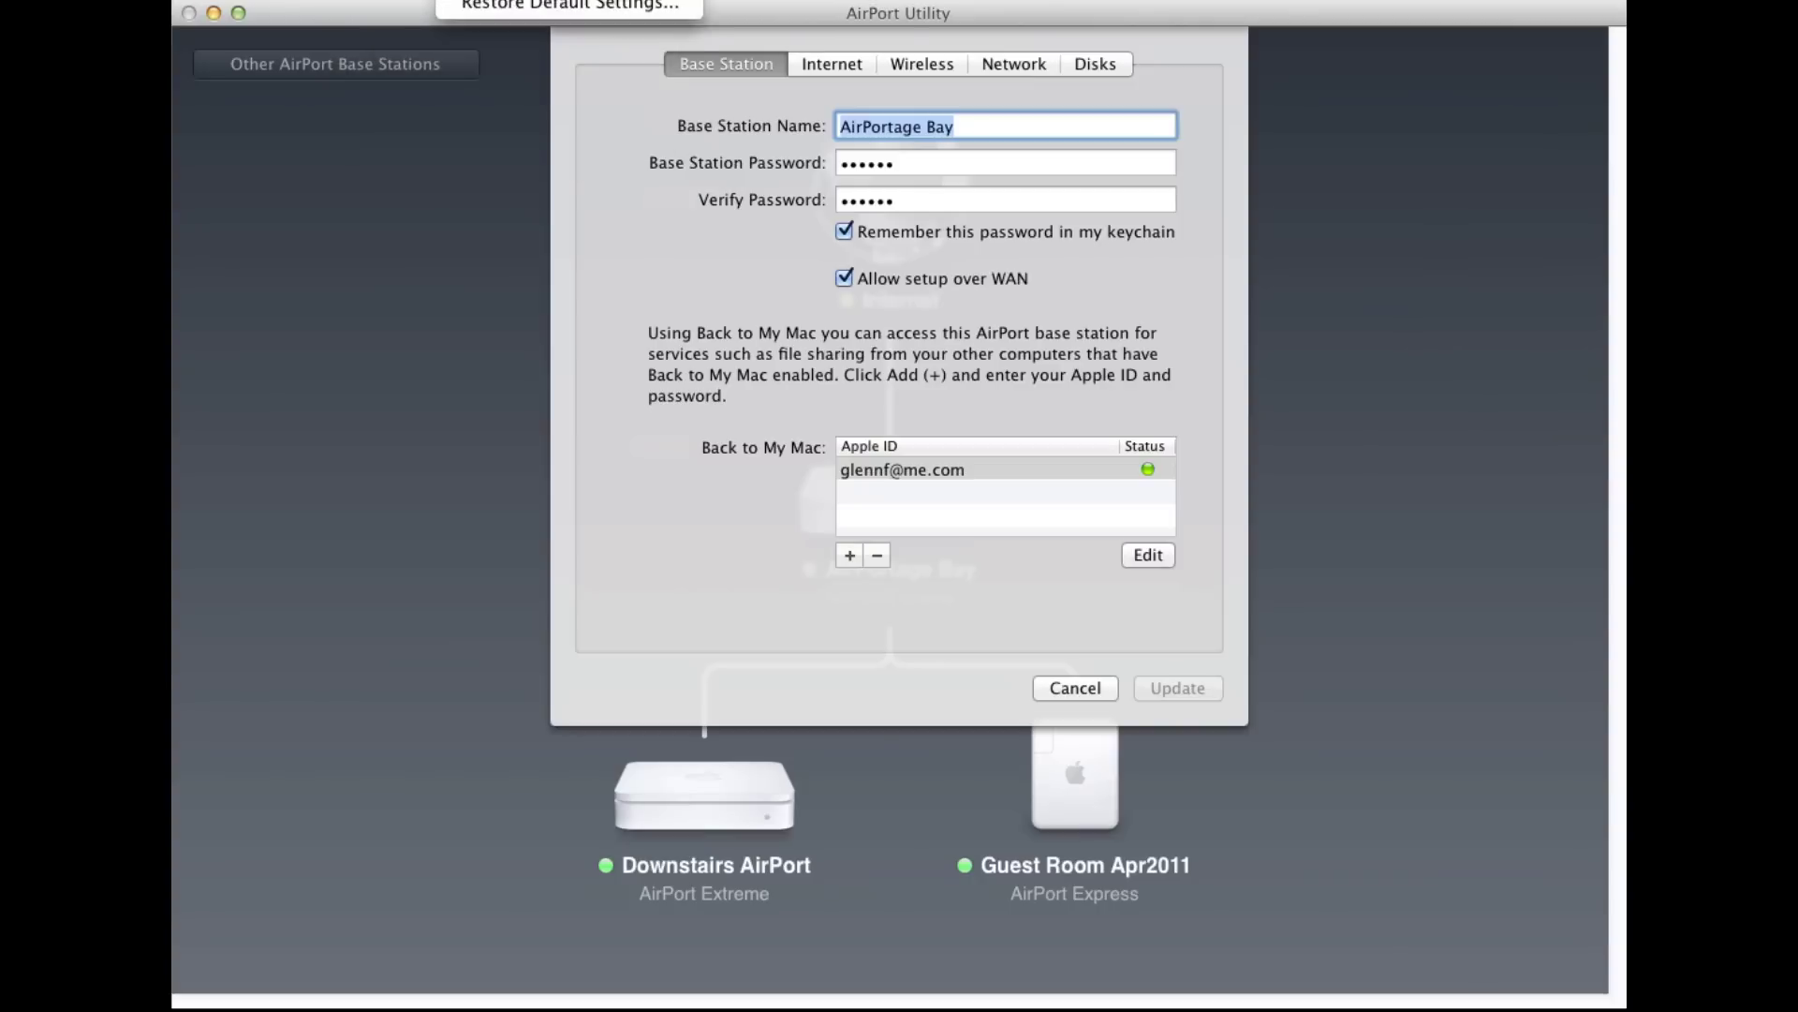
key("Escape")
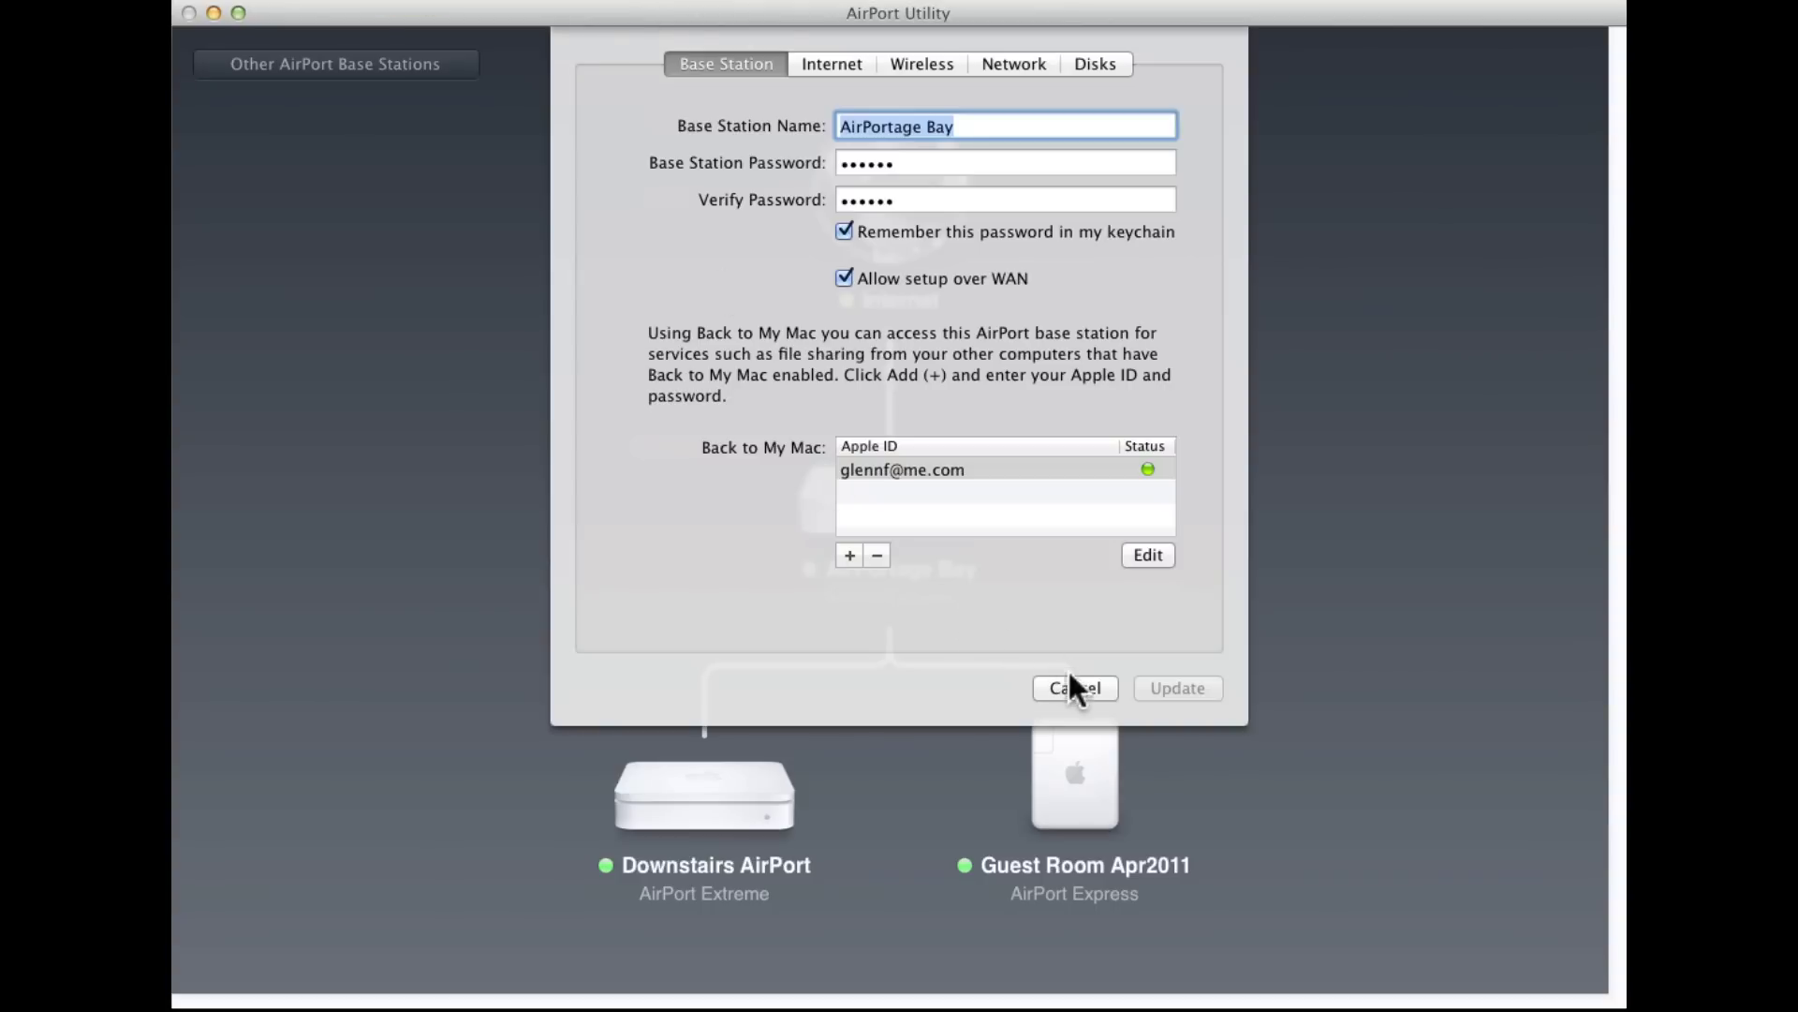